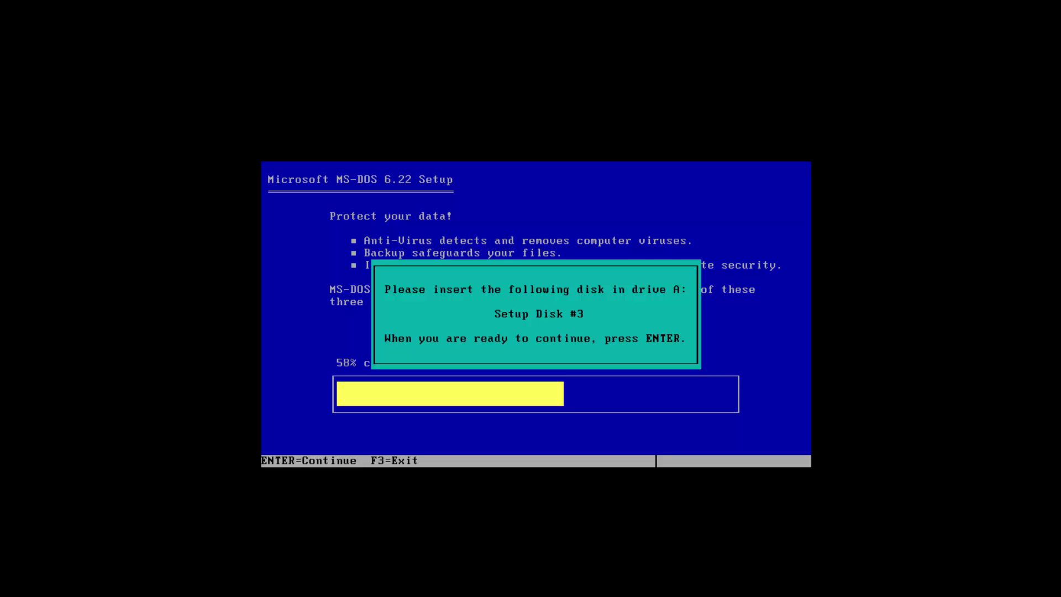
Step: Load the Disk3 floppy image and tell Setup the third disk is inserted
key("ctrl+d")
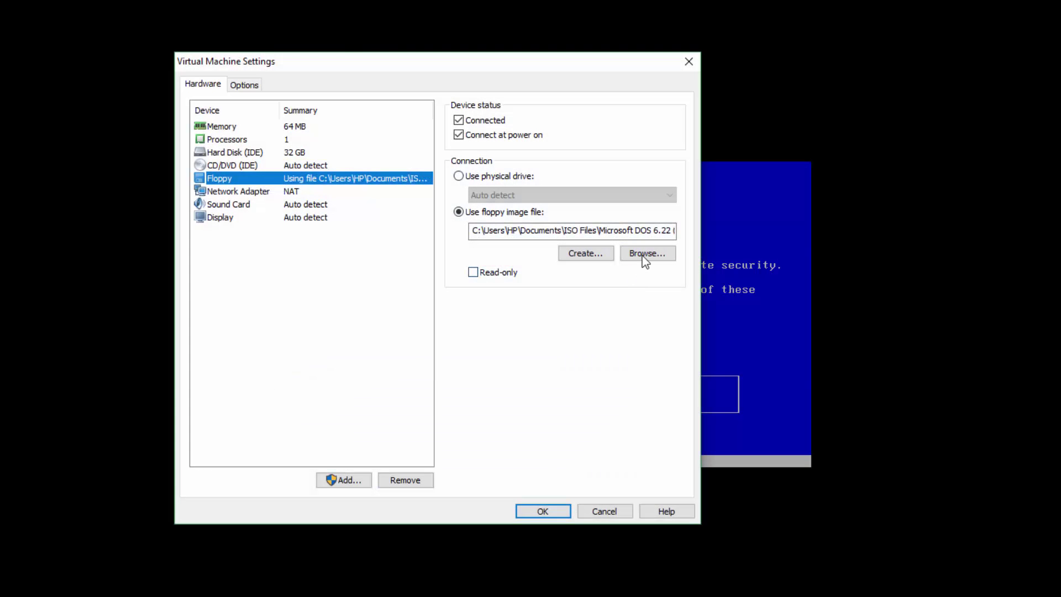
left_click(645, 253)
left_click(346, 208)
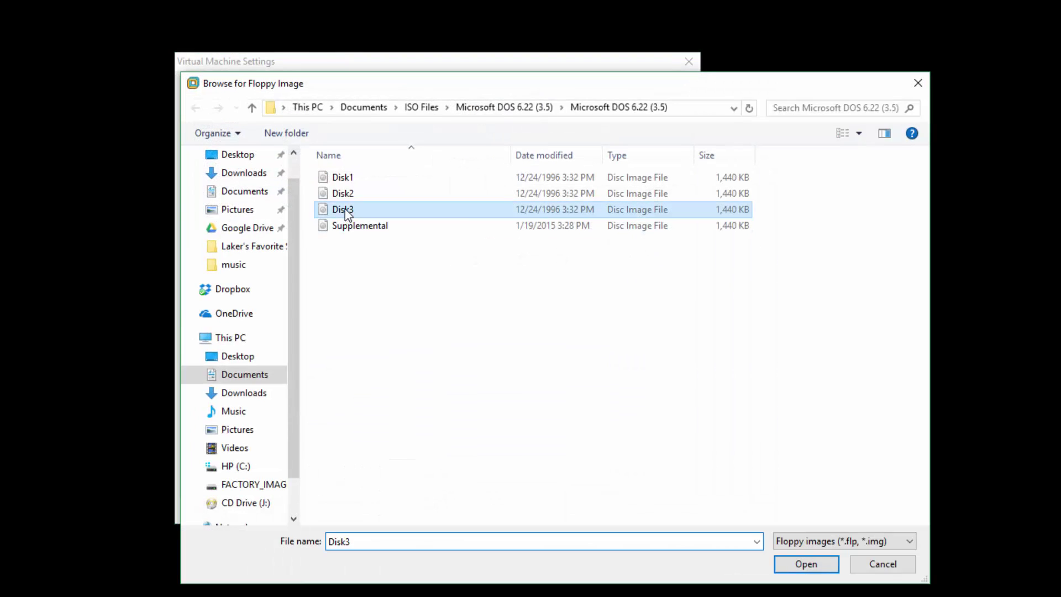
double_click(346, 208)
left_click(543, 512)
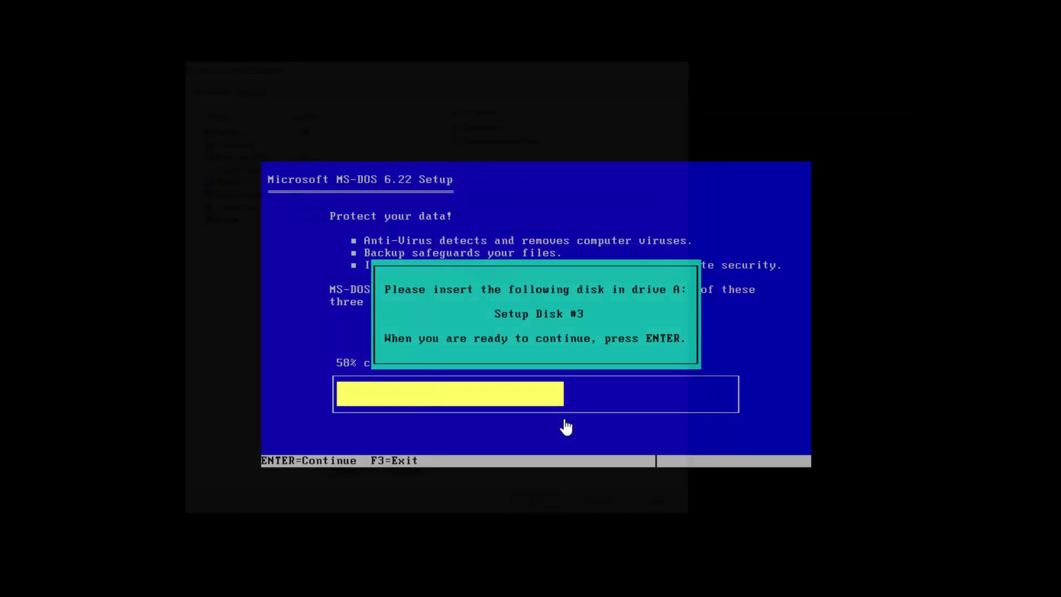
key("Return")
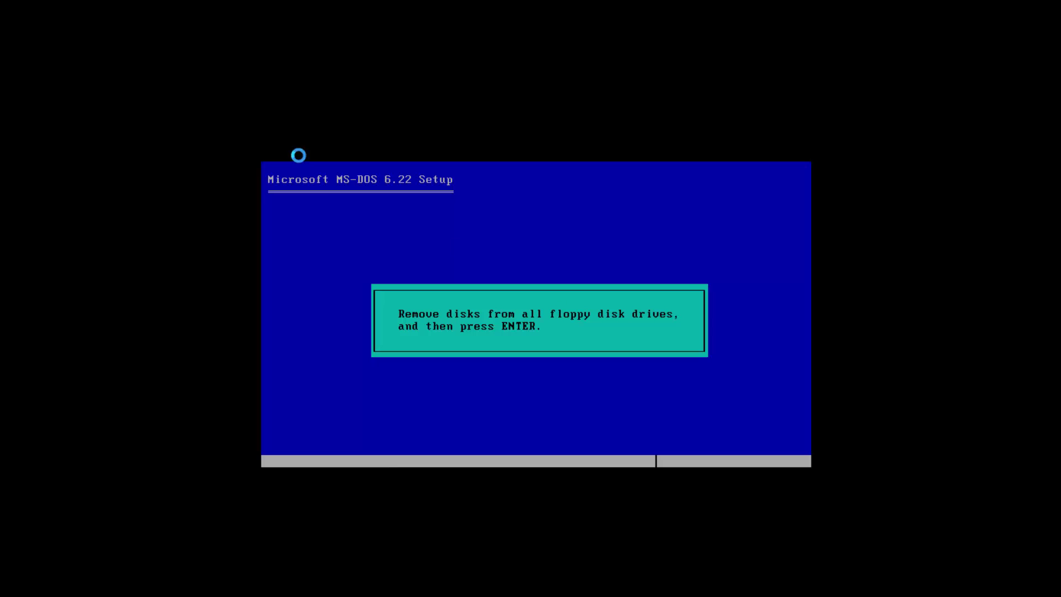
Step: Disconnect the floppy, disable connect at power on, switch it to the physical drive, and confirm removal
key("ctrl+d")
left_click(458, 120)
left_click(458, 136)
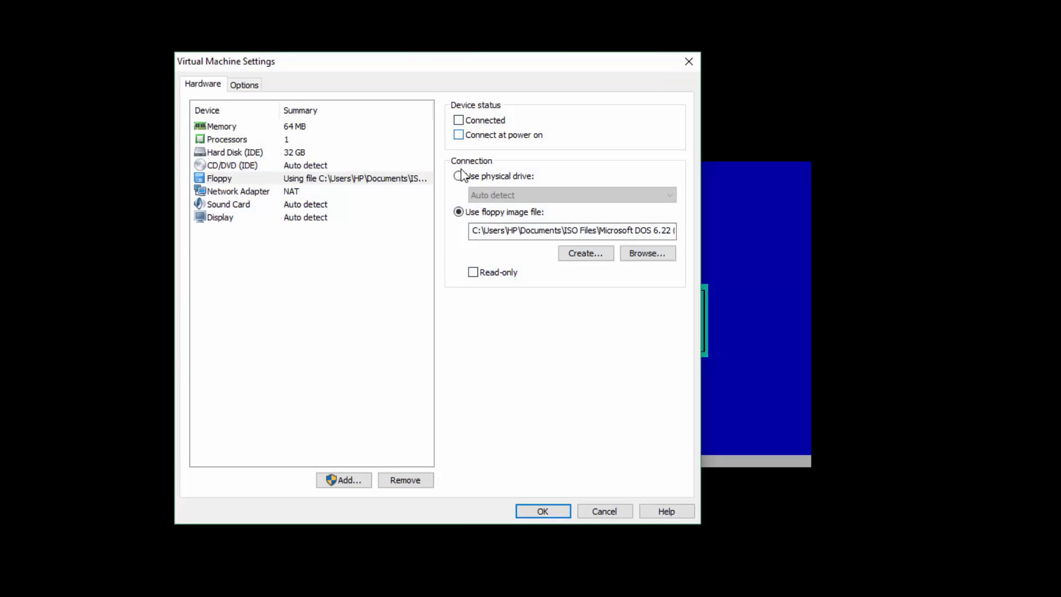
left_click(458, 176)
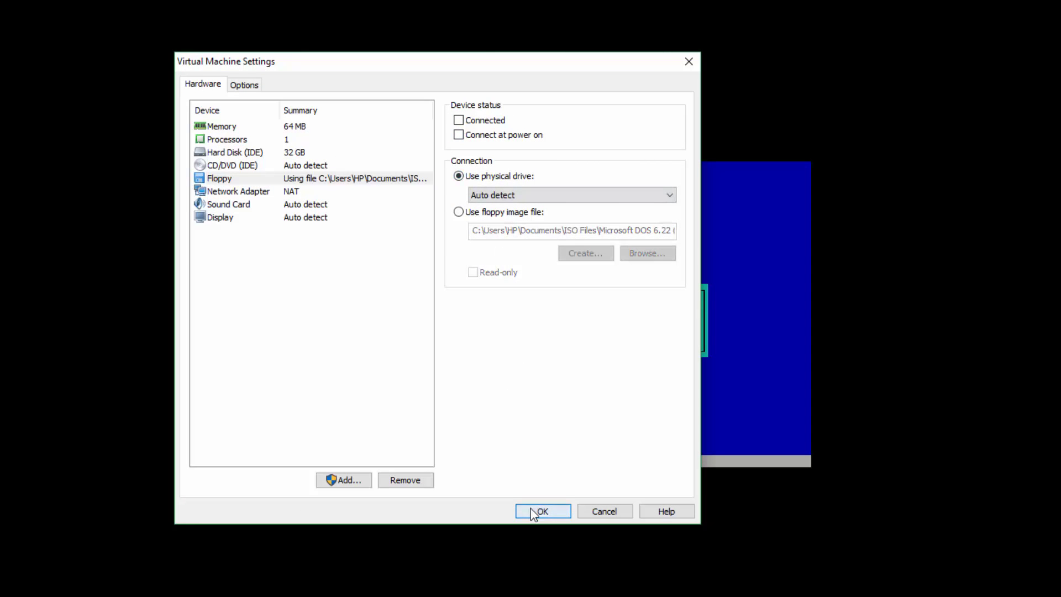
left_click(541, 512)
key("Return")
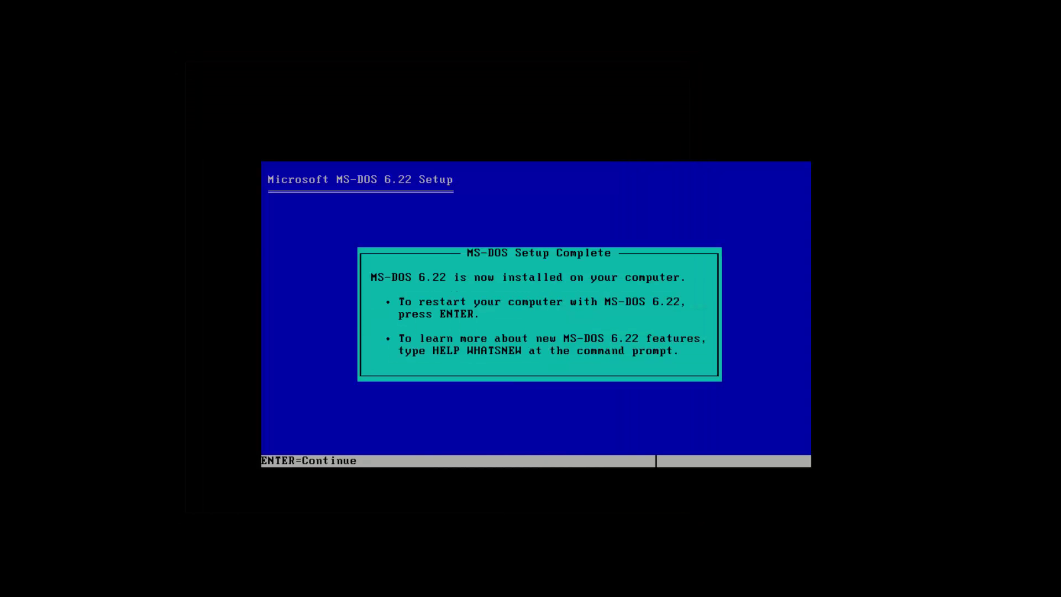
Step: Restart the VM from the Setup Complete screen to boot into MS-DOS 6.22
key("Return")
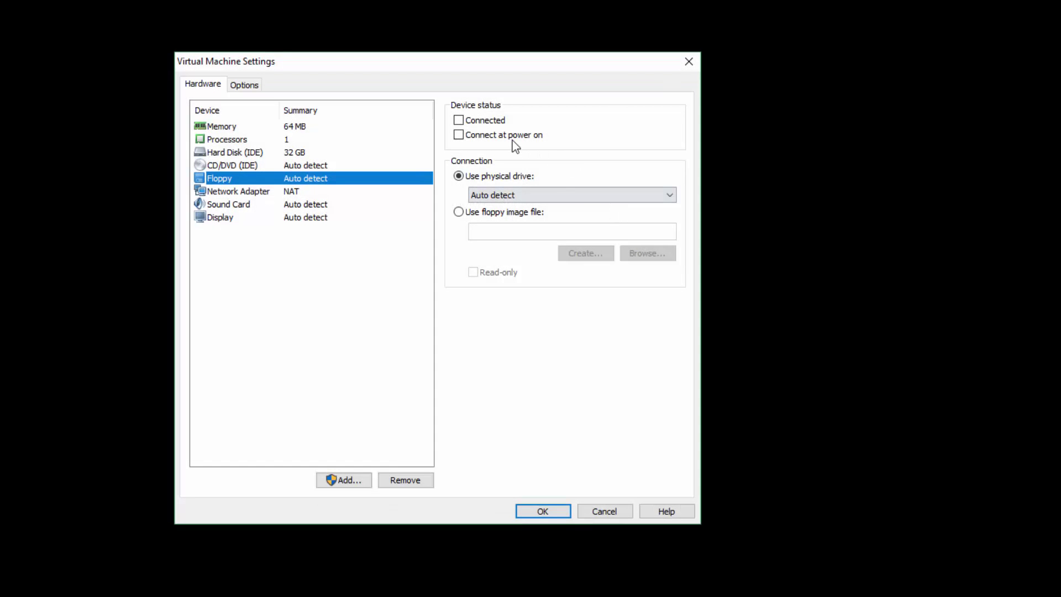
Step: Connect the floppy and load Documents\ISO Files\cdrom.img as its image file
left_click(511, 139)
left_click(486, 121)
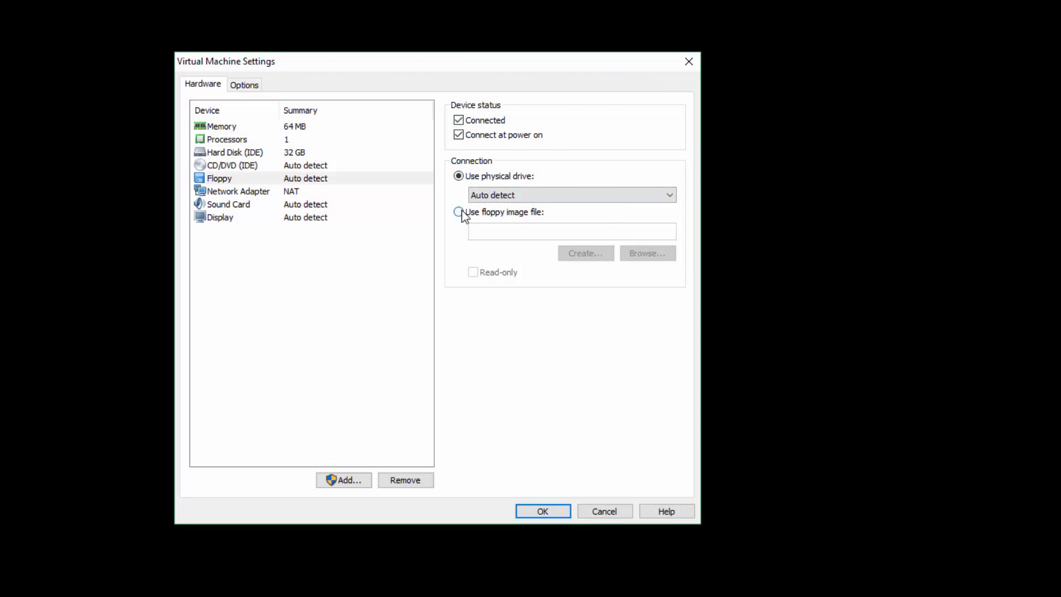
left_click(459, 212)
left_click(667, 256)
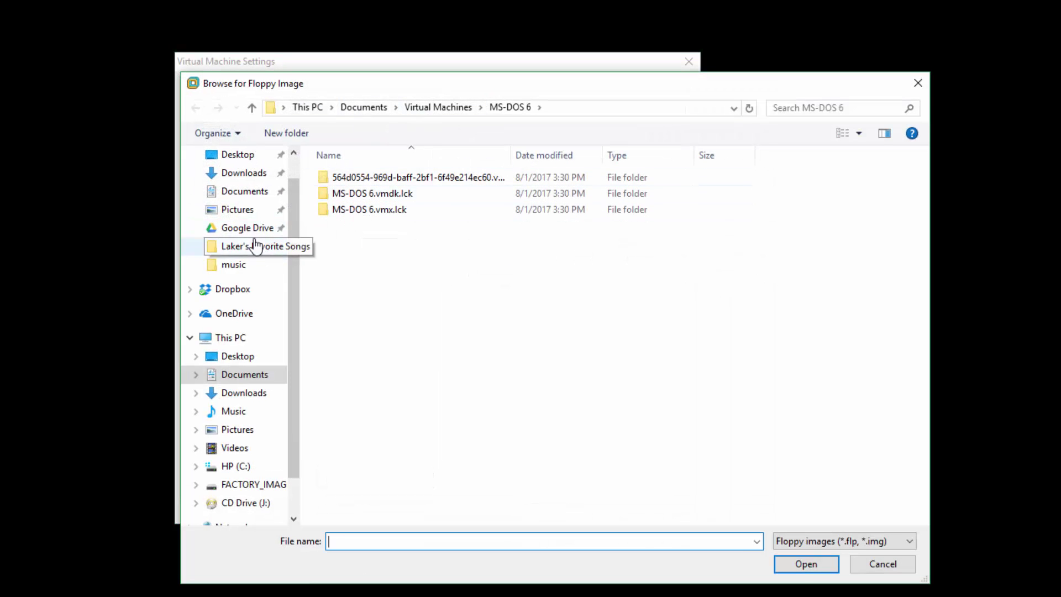
left_click(248, 192)
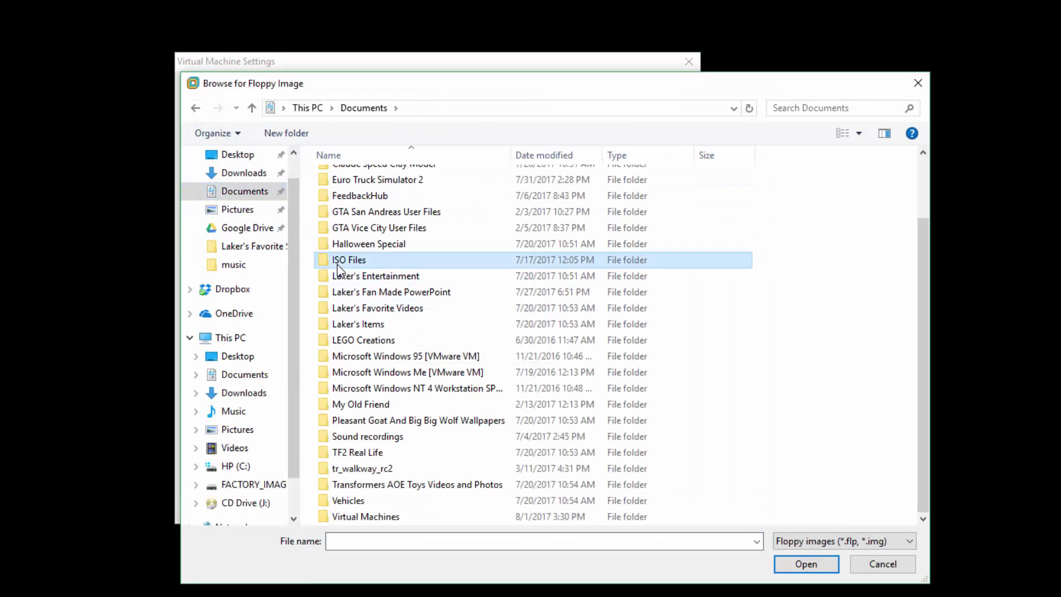
double_click(337, 262)
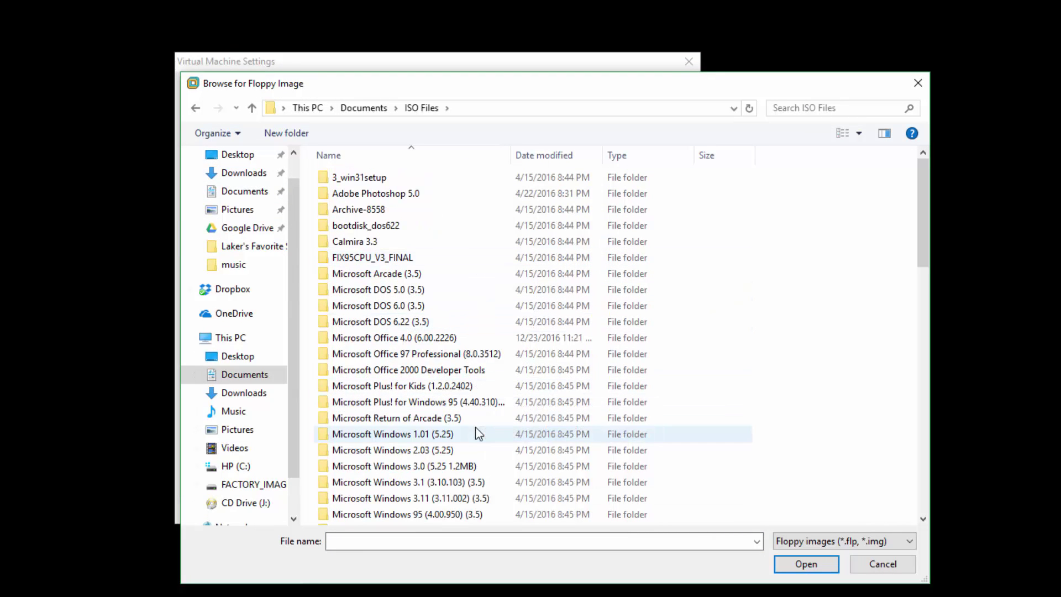
scroll(475, 433, "down", 4)
scroll(476, 435, "down", 6)
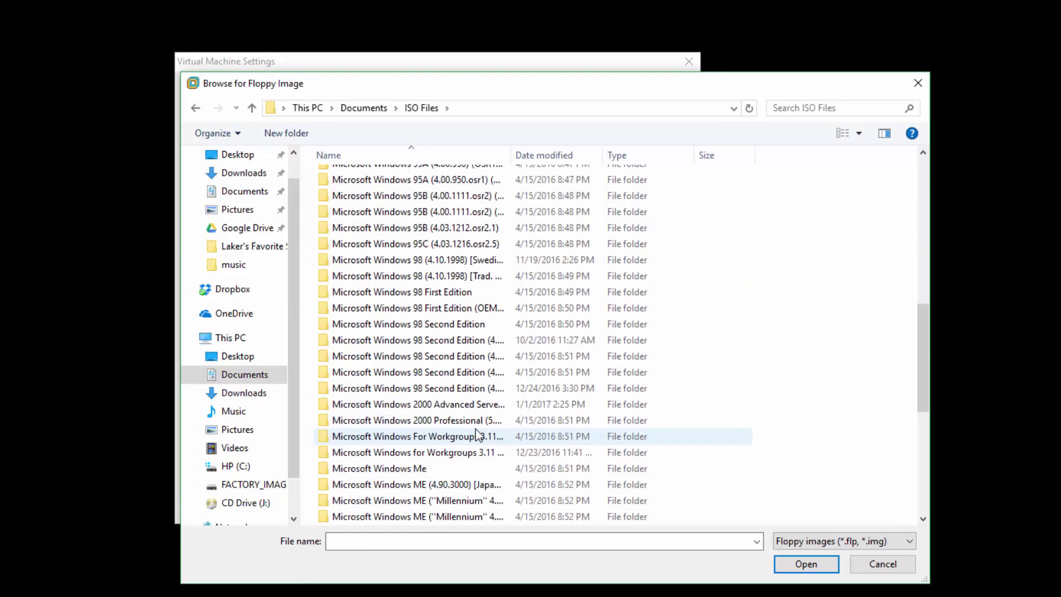
scroll(476, 434, "up", 4)
scroll(470, 433, "down", 10)
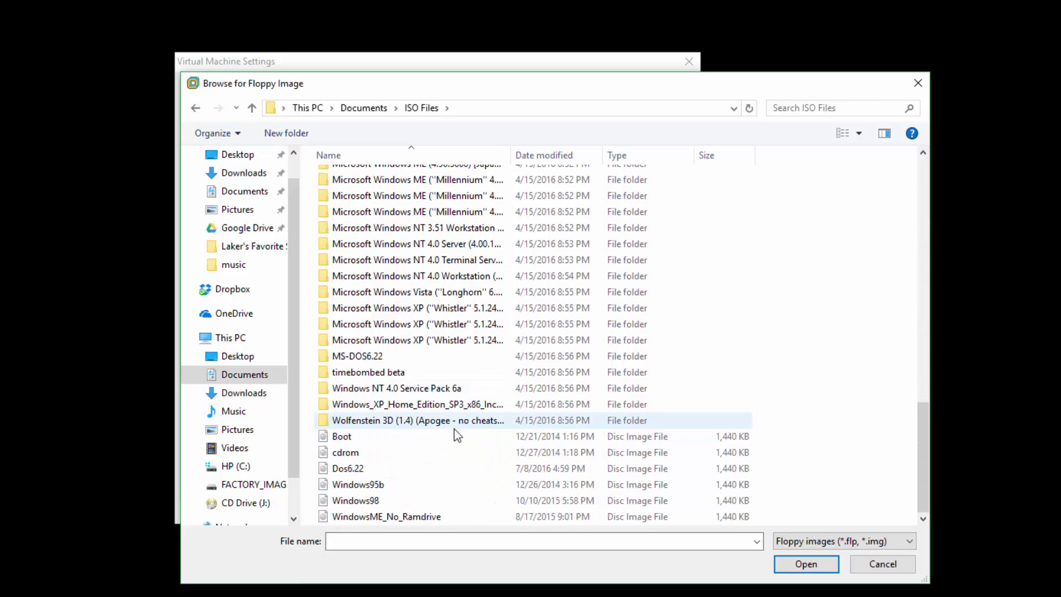
double_click(392, 453)
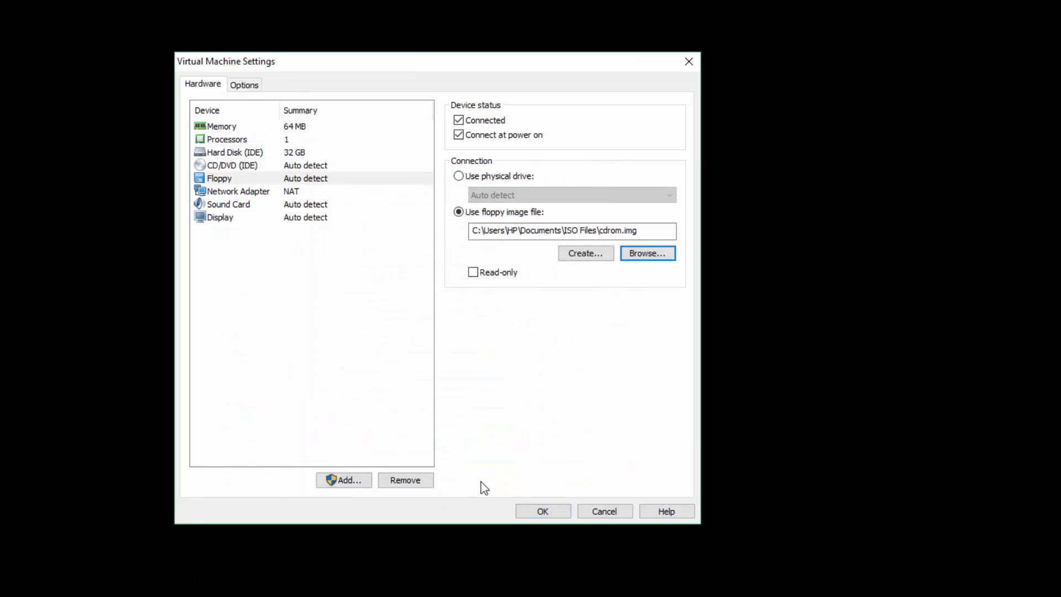
left_click(536, 509)
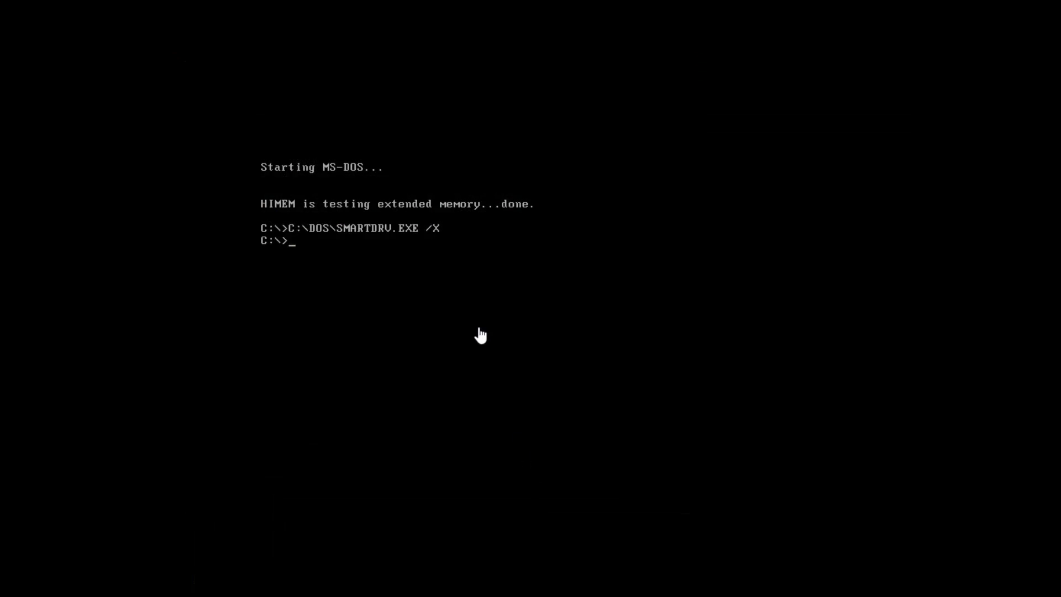
Step: Switch to drive A:, list it with dir/w, and run setup.bat to install the CD-ROM driver
type("a:")
key("Return")
type("dir/w")
key("Return")
type("s")
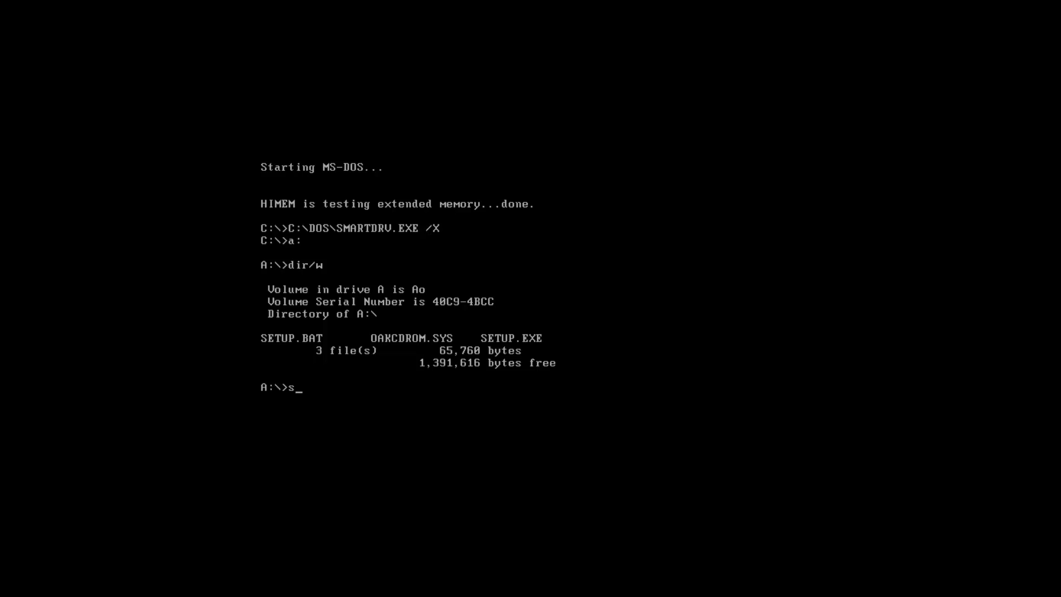
type("etup.bat")
key("Return")
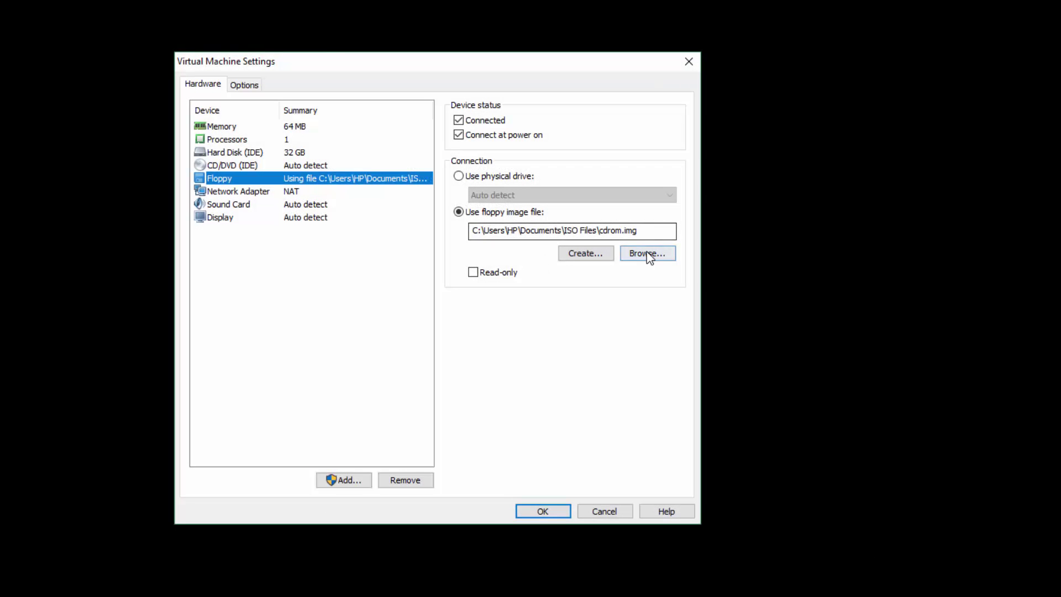
Step: Load the DISK01 image from ISO Files\Microsoft Windows 3.0 (5.25 1.2MB) into the floppy drive
left_click(646, 253)
scroll(576, 312, "down", 1)
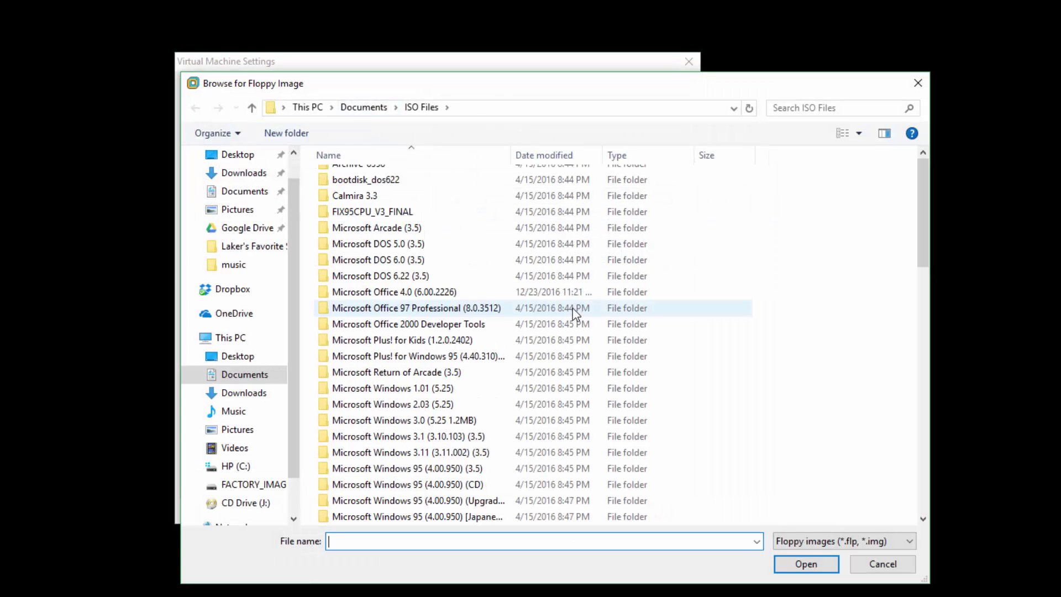
scroll(575, 310, "down", 7)
scroll(569, 308, "up", 7)
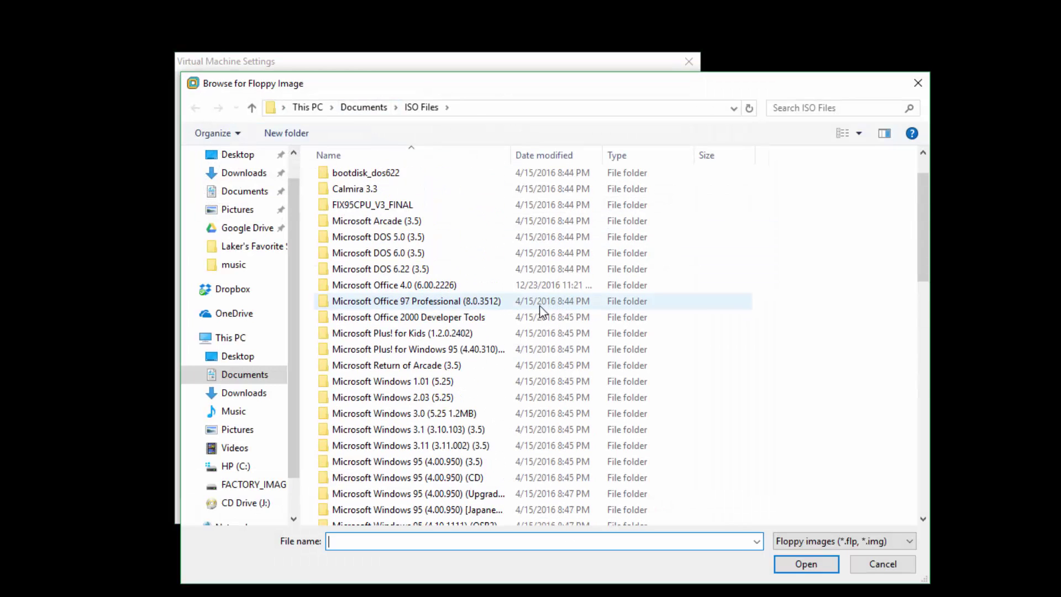
double_click(463, 418)
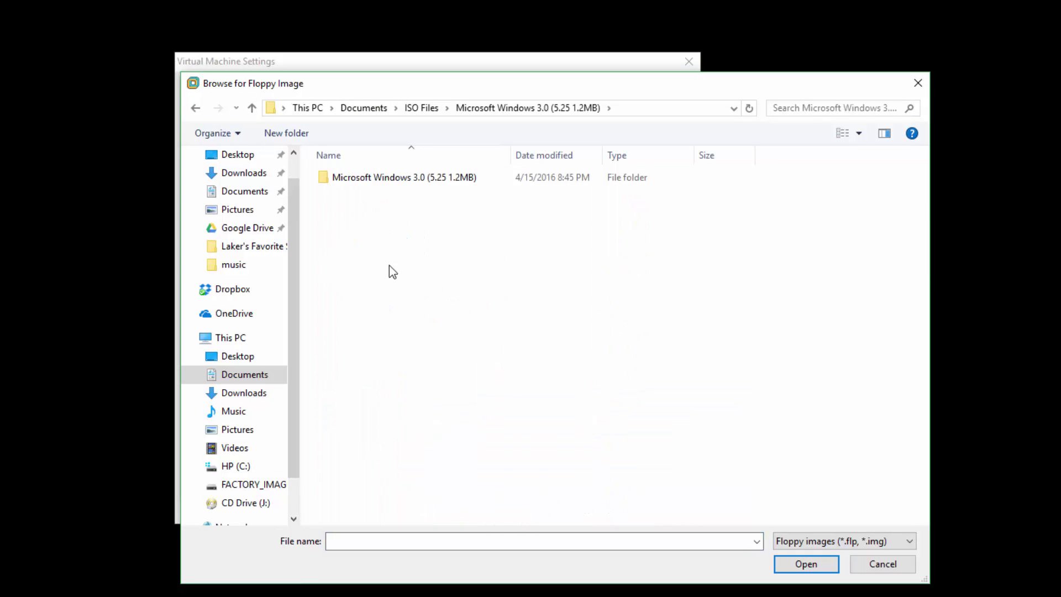
double_click(391, 176)
double_click(386, 176)
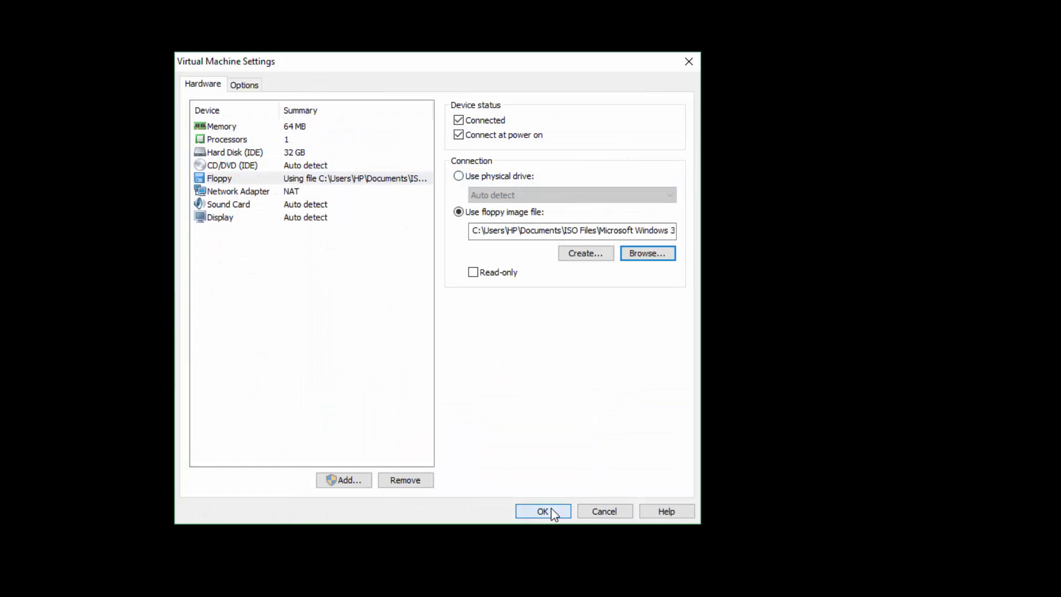
left_click(551, 508)
Step: Switch to drive A: and run setup to start Windows 3.00 Setup
type("a")
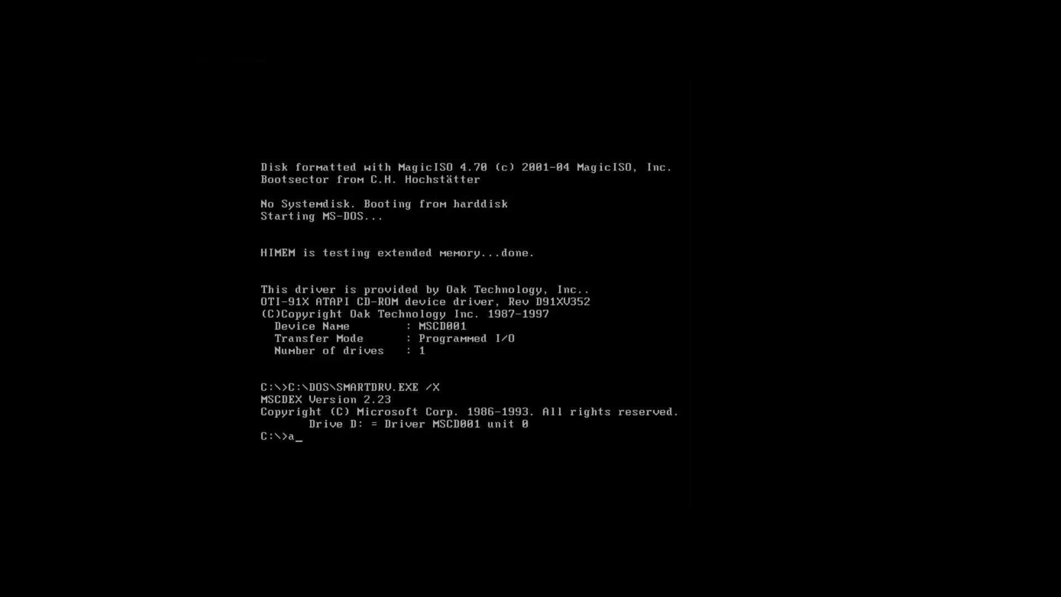
type(":")
key("Return")
type("setup")
key("Return")
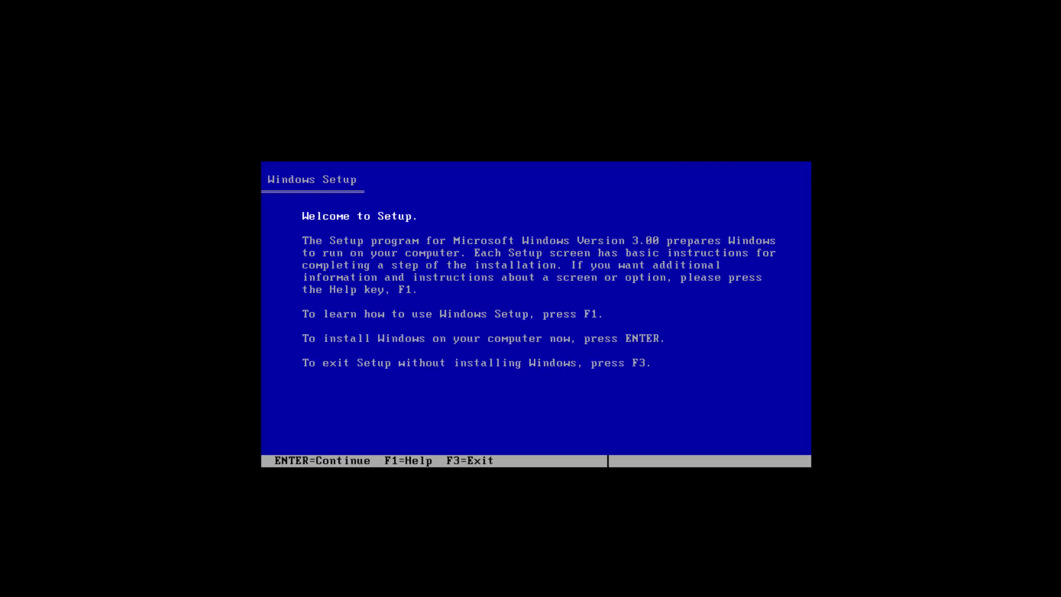
Step: Accept Setup's default Windows directory, load the DISK02 image, and confirm disk #2 is inserted
key("Return")
key("Return")
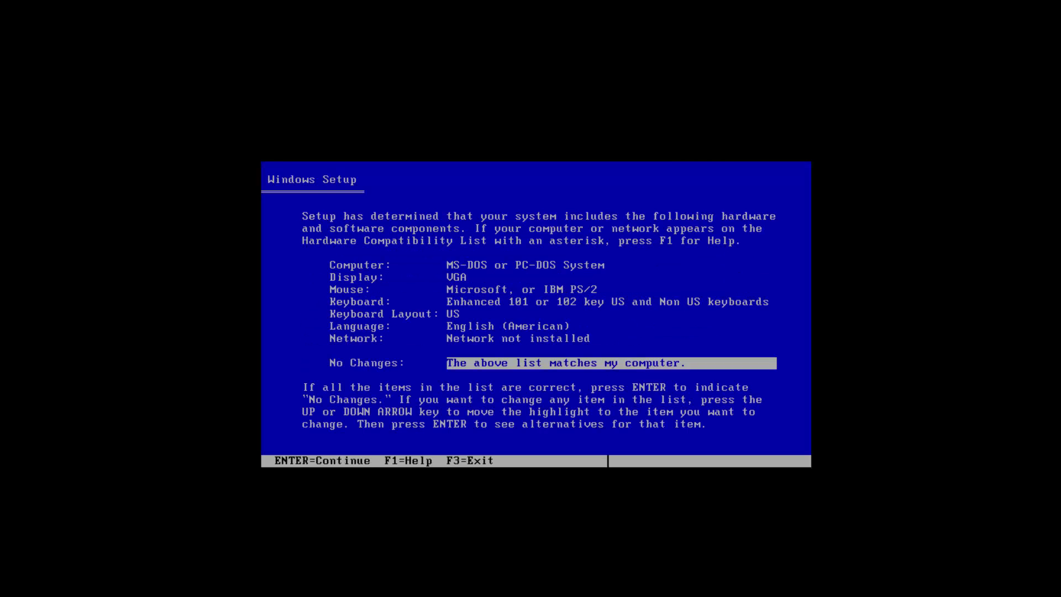
key("Return")
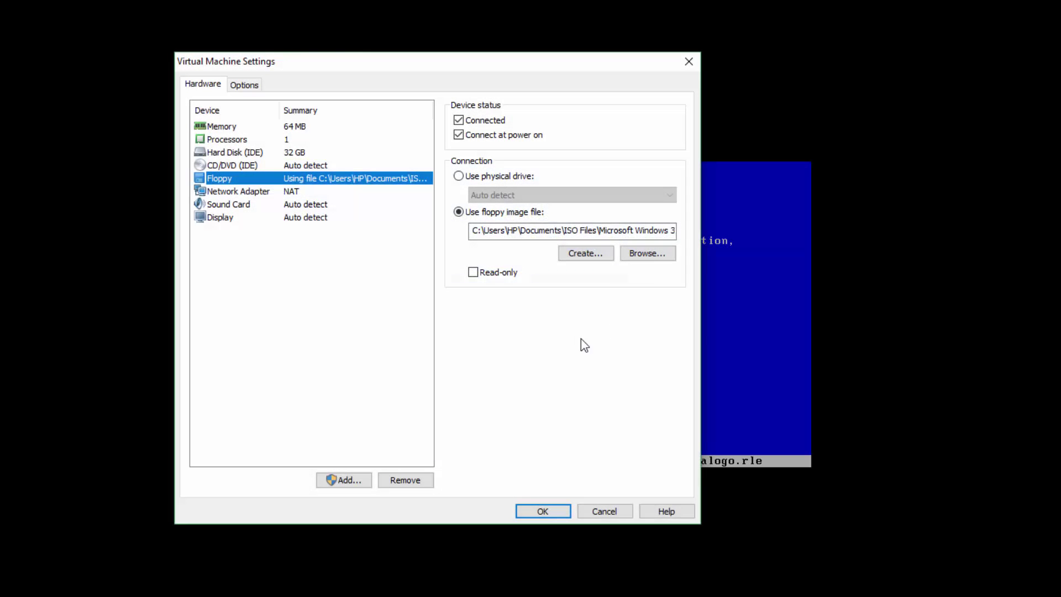
left_click(653, 254)
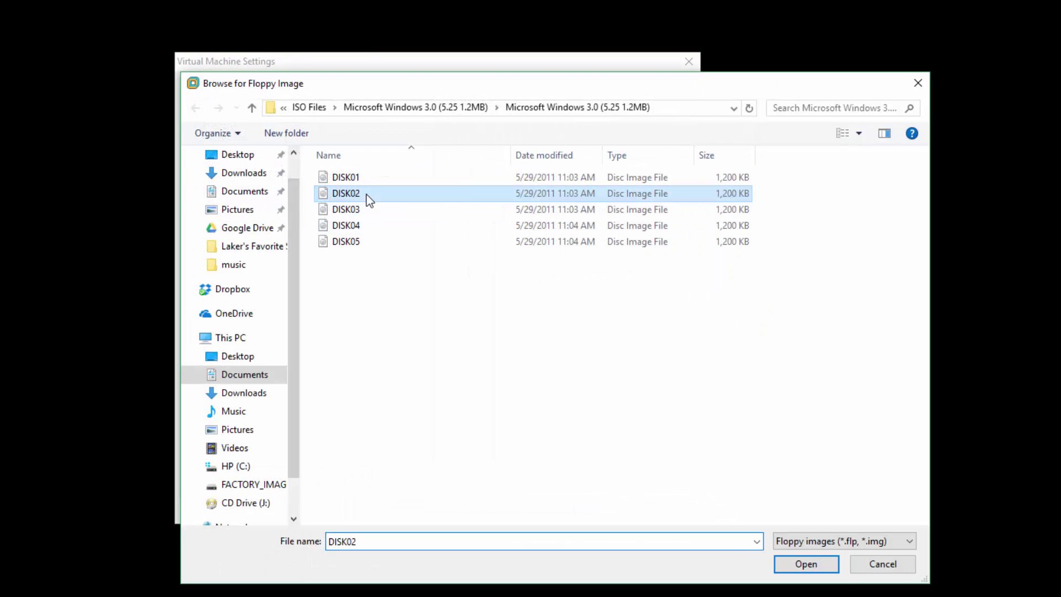
double_click(367, 198)
left_click(540, 505)
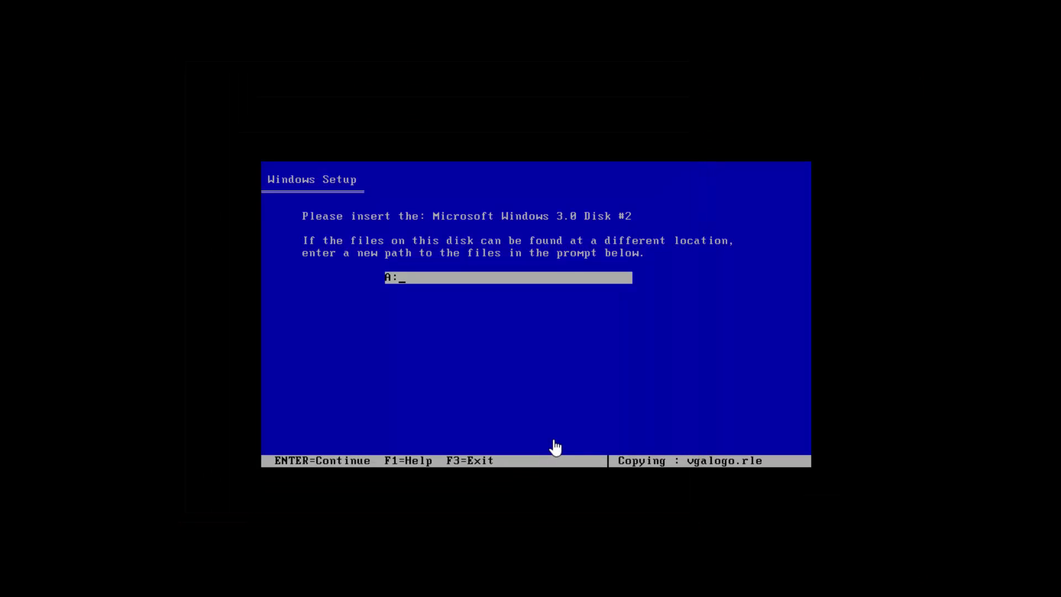
key("Return")
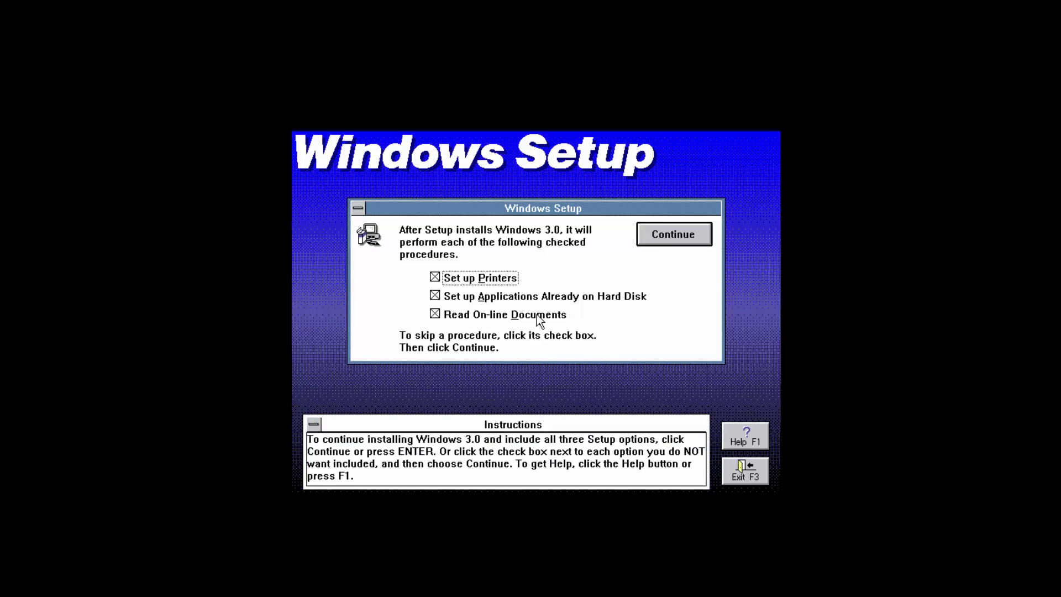
Step: Skip printer setup, continue, then load DISK03 and confirm the third disk in Setup
left_click(432, 277)
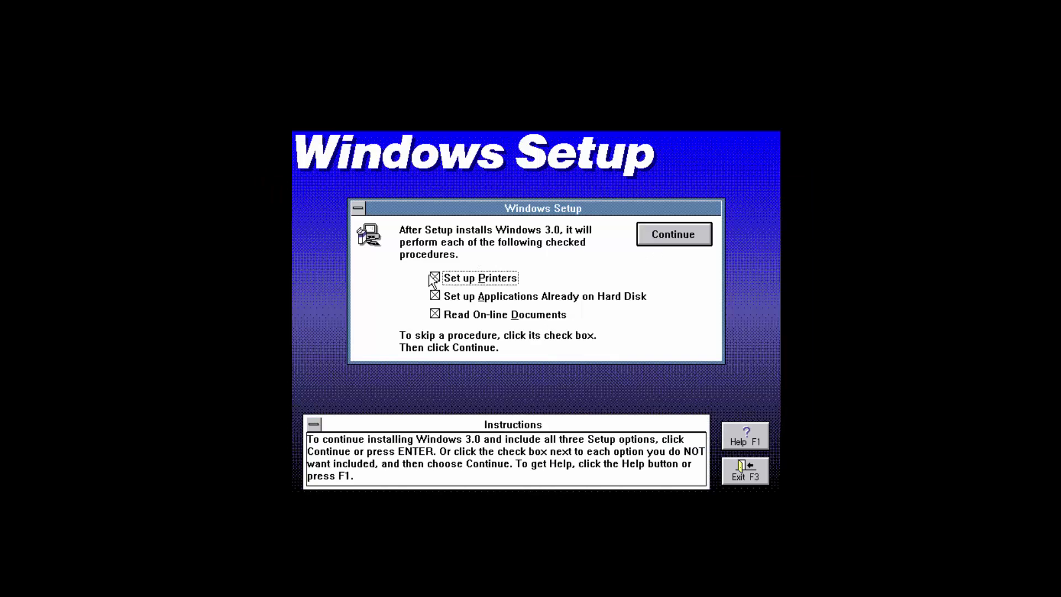
left_click(679, 241)
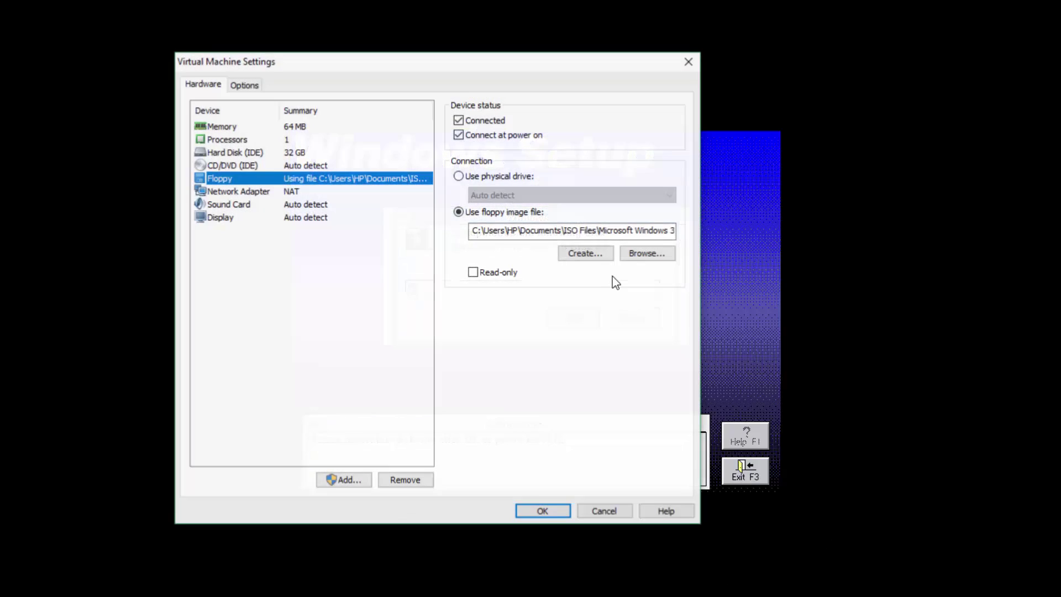
left_click(647, 255)
left_click(343, 208)
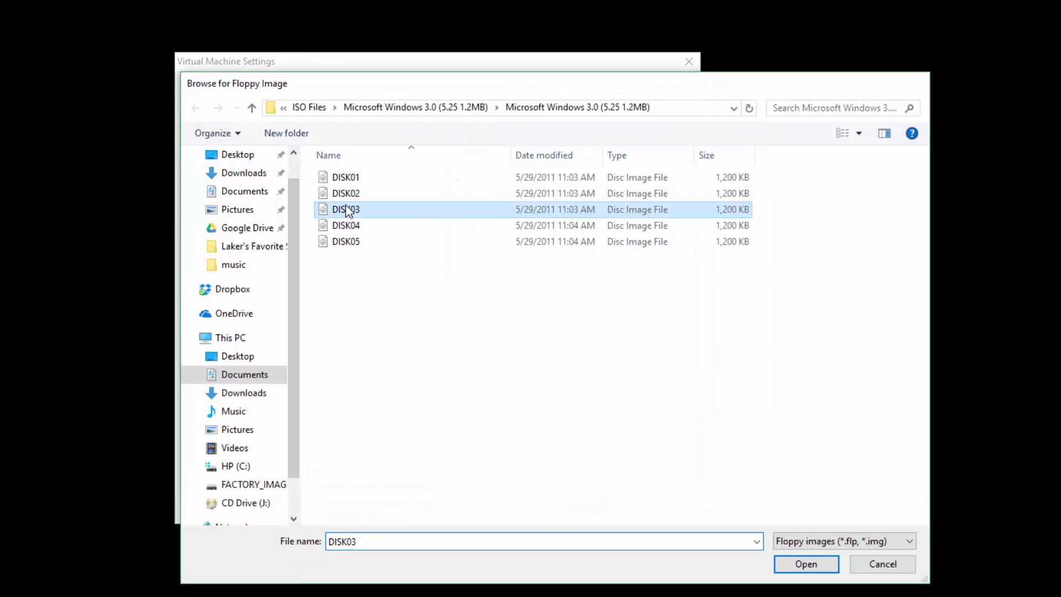
double_click(346, 206)
left_click(542, 511)
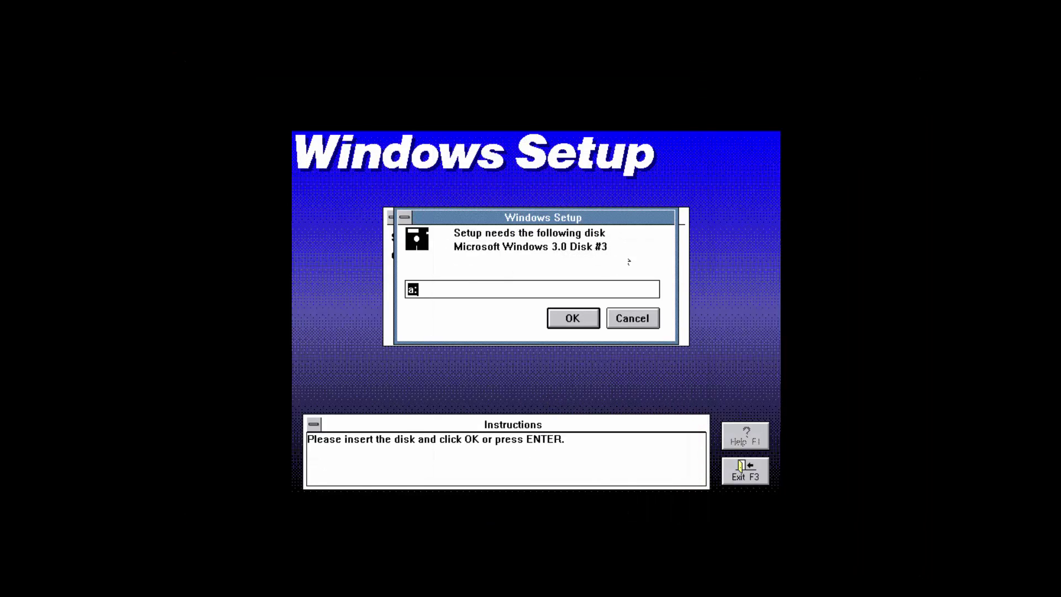
left_click(568, 323)
Step: Load DISK04, confirm it in Setup, and let Setup modify AUTOEXEC.BAT and CONFIG.SYS
key("ctrl+d")
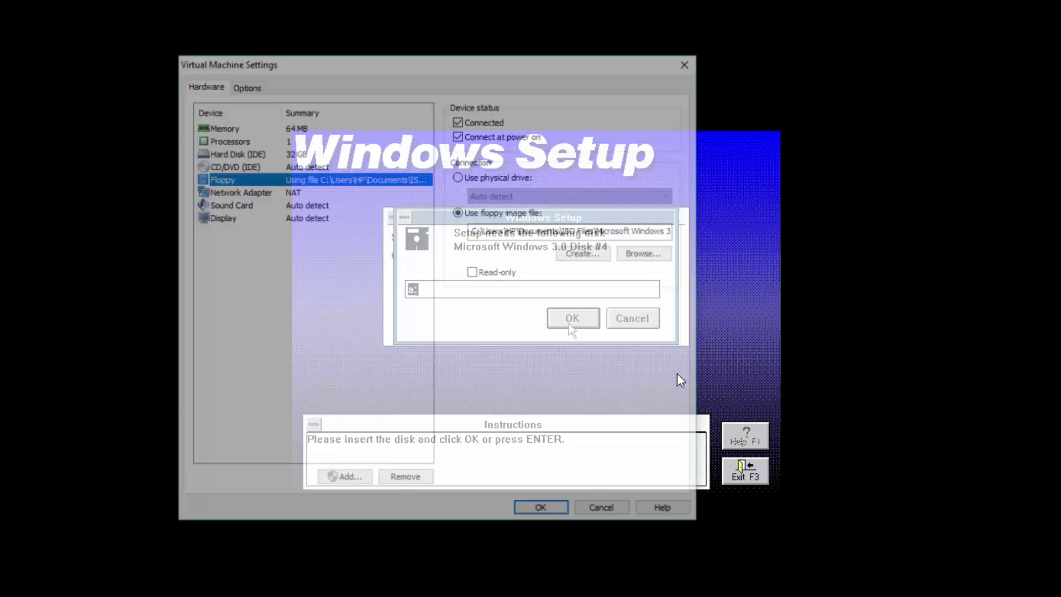
left_click(655, 253)
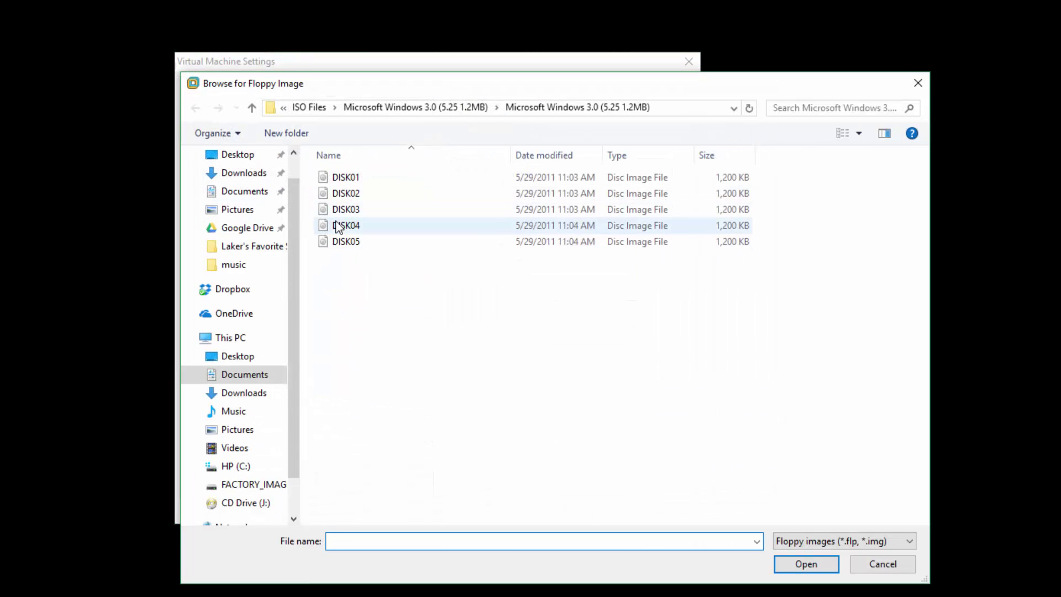
double_click(338, 227)
left_click(543, 511)
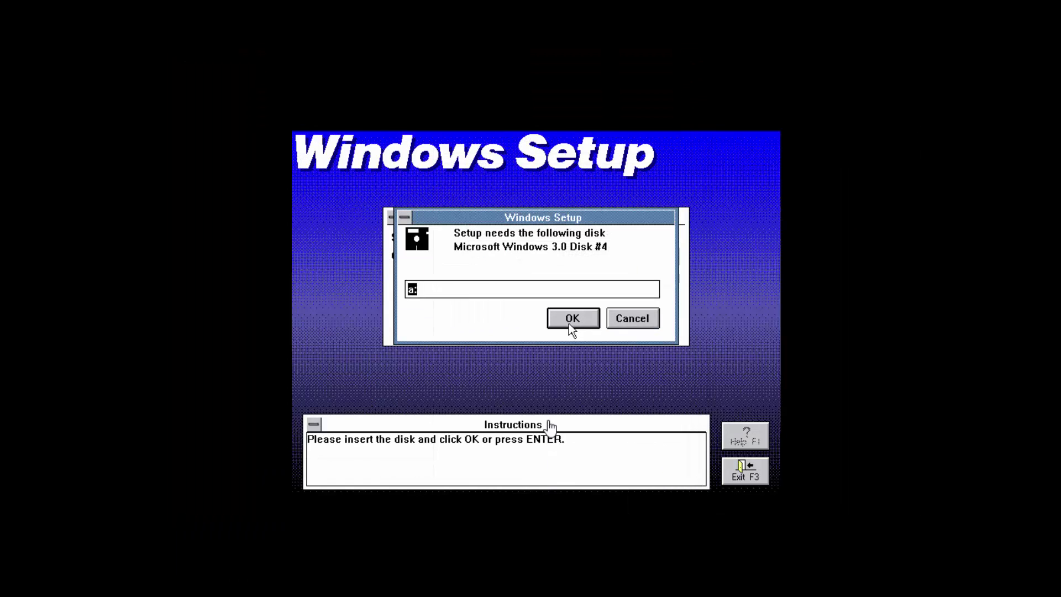
left_click(569, 323)
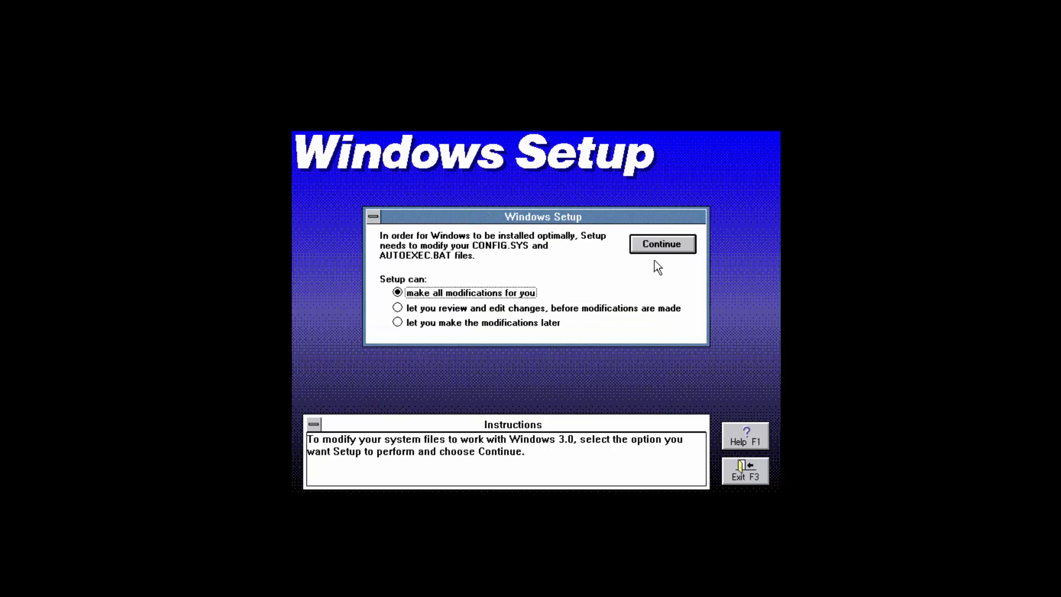
left_click(668, 246)
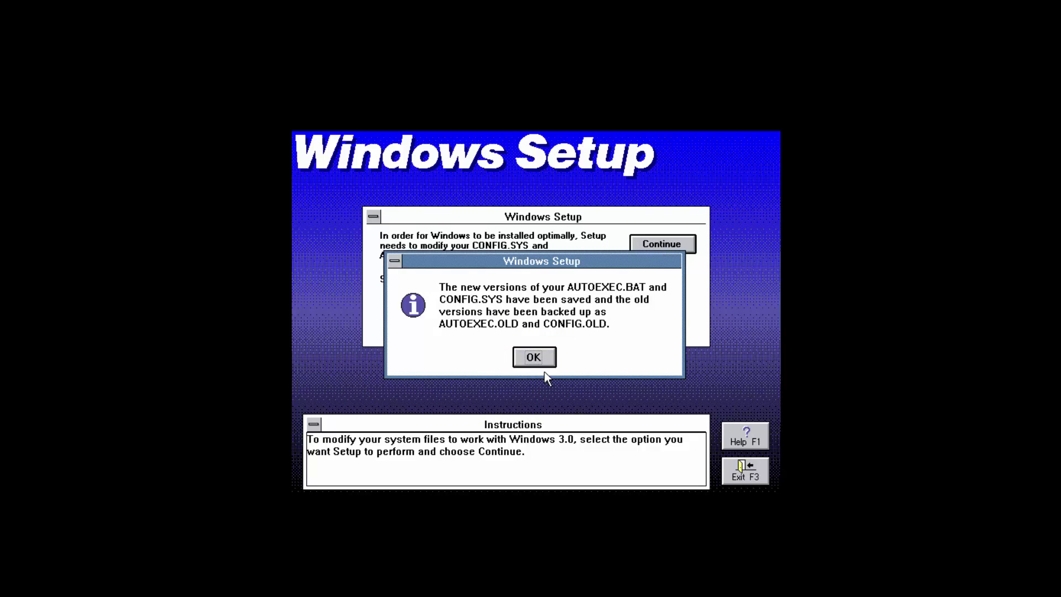
left_click(546, 358)
Step: Search the hard disk, add all found applications to Windows, and close the README
left_click(483, 319)
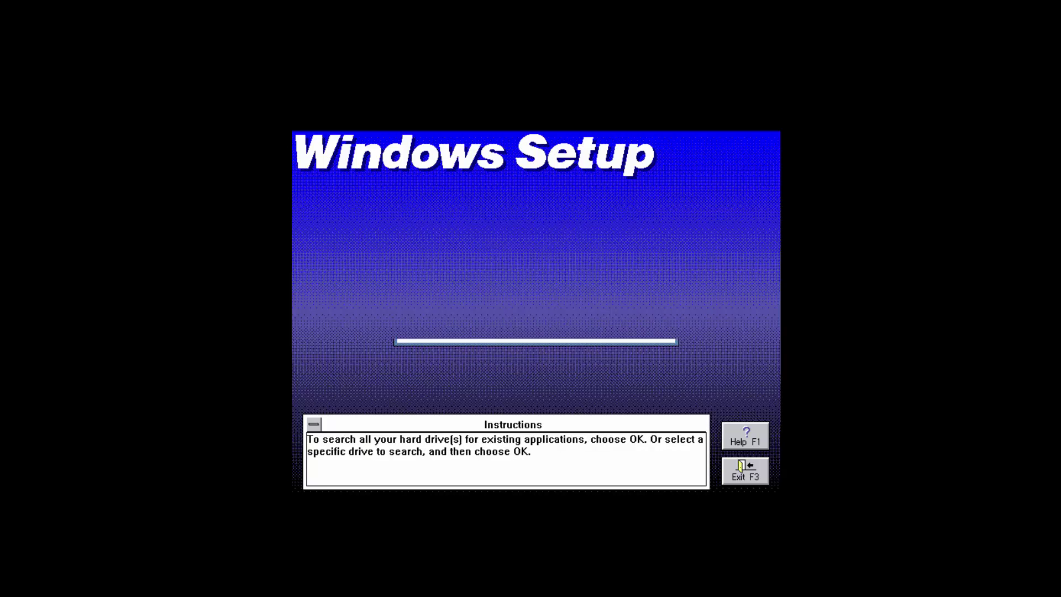
left_click(534, 310)
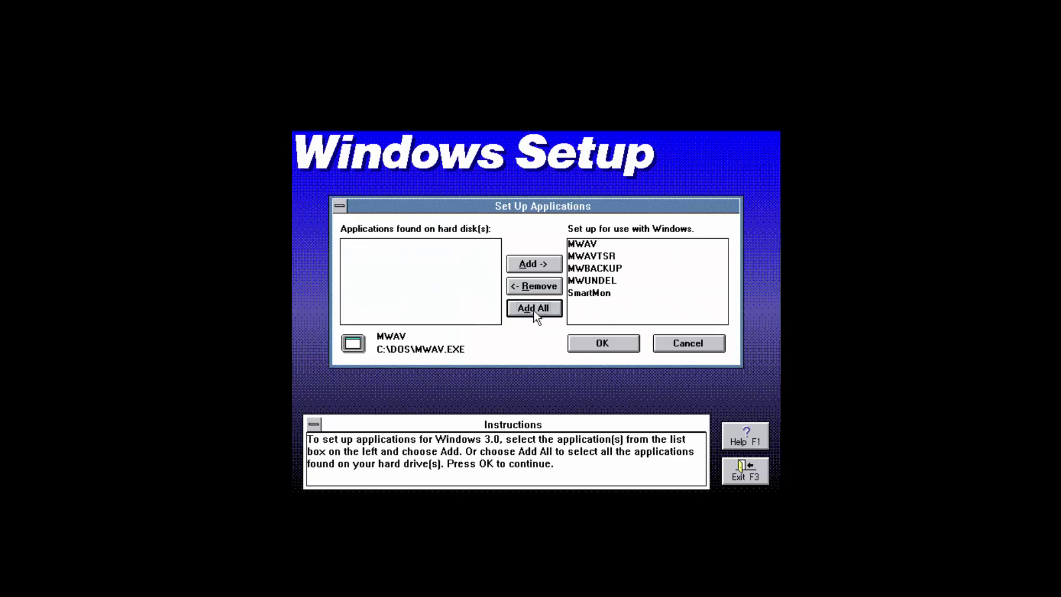
left_click(599, 342)
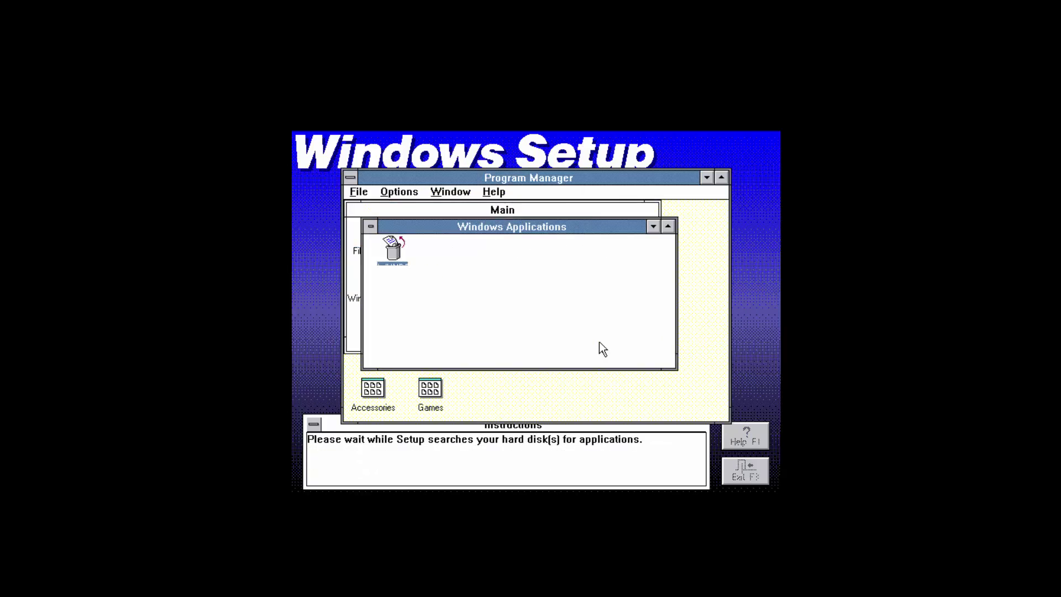
double_click(305, 141)
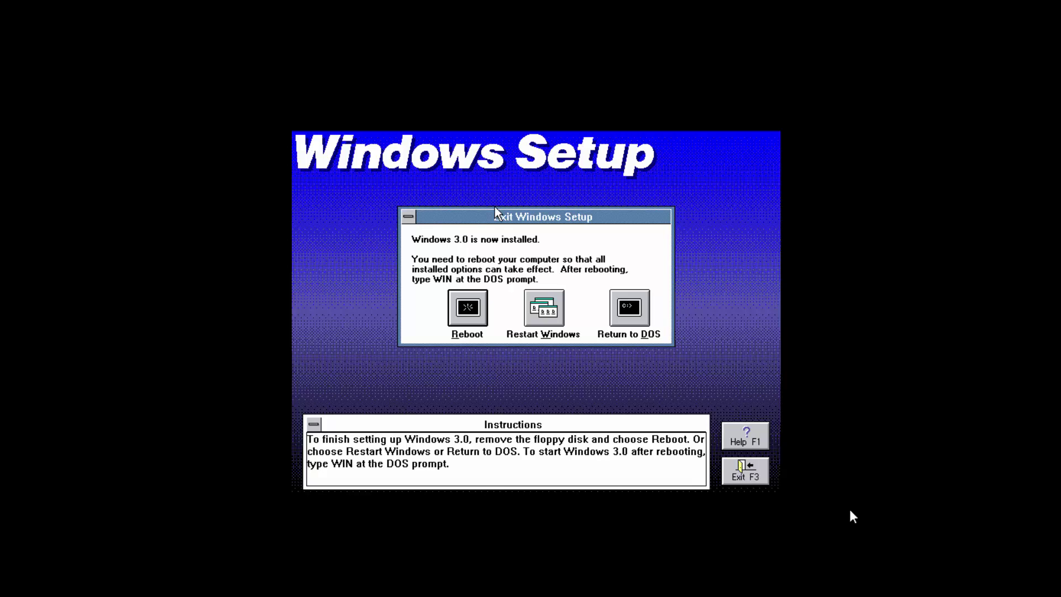
Step: Uncheck Connected and Connect at power on for the floppy, then reboot the guest
key("ctrl+d")
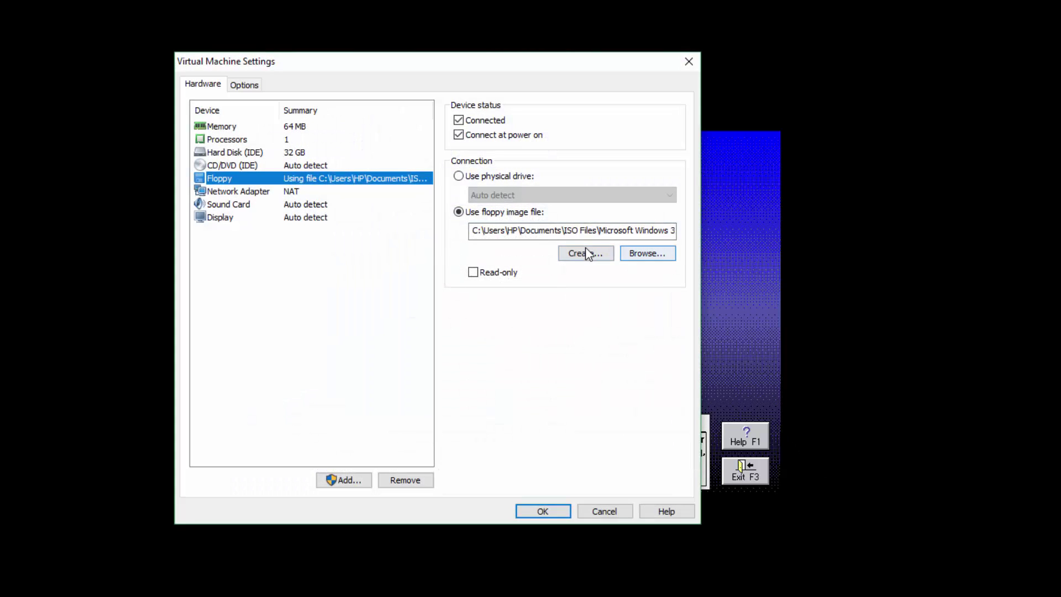
left_click(459, 135)
left_click(462, 123)
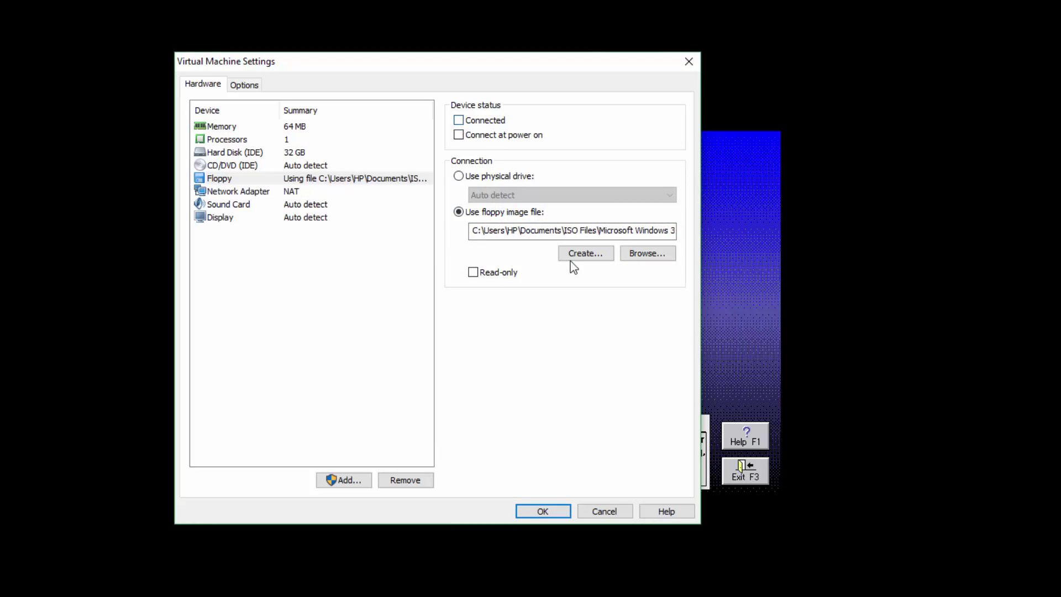
left_click(560, 509)
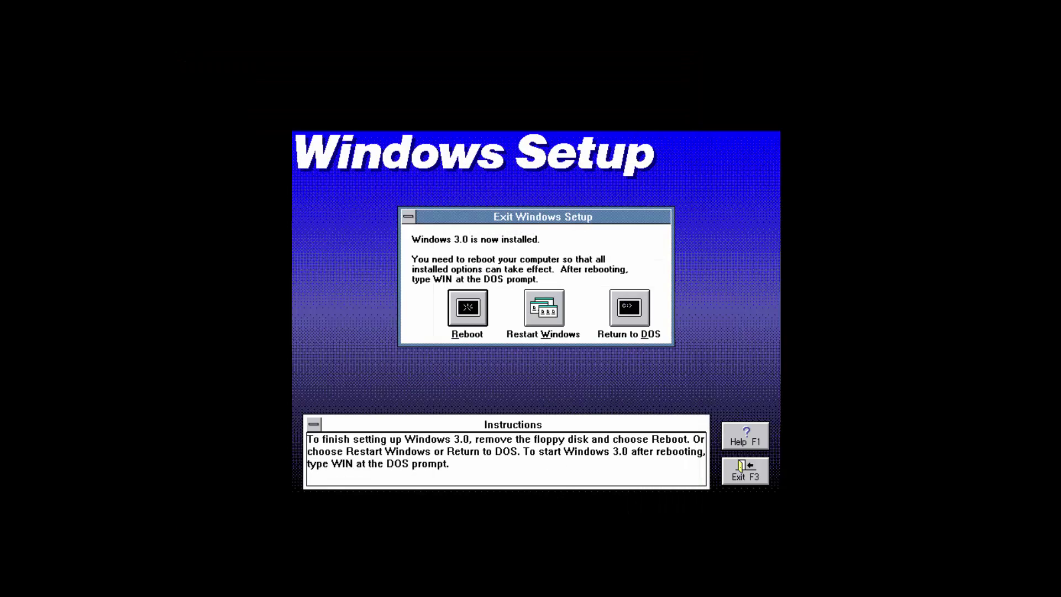
left_click(469, 313)
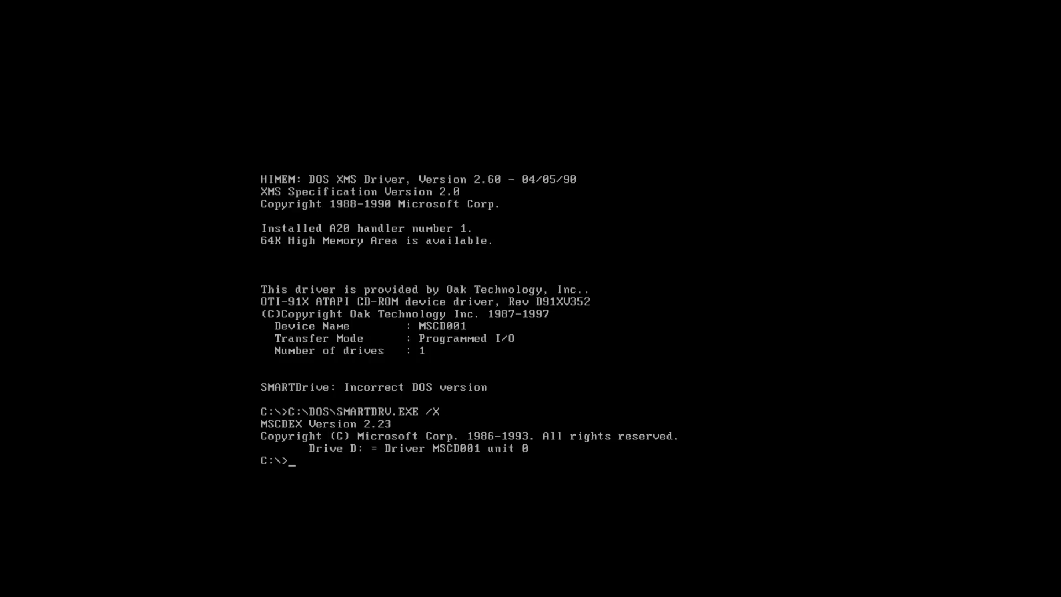
Step: Start Windows with win and check the version in About Program Manager
type("win")
key("Return")
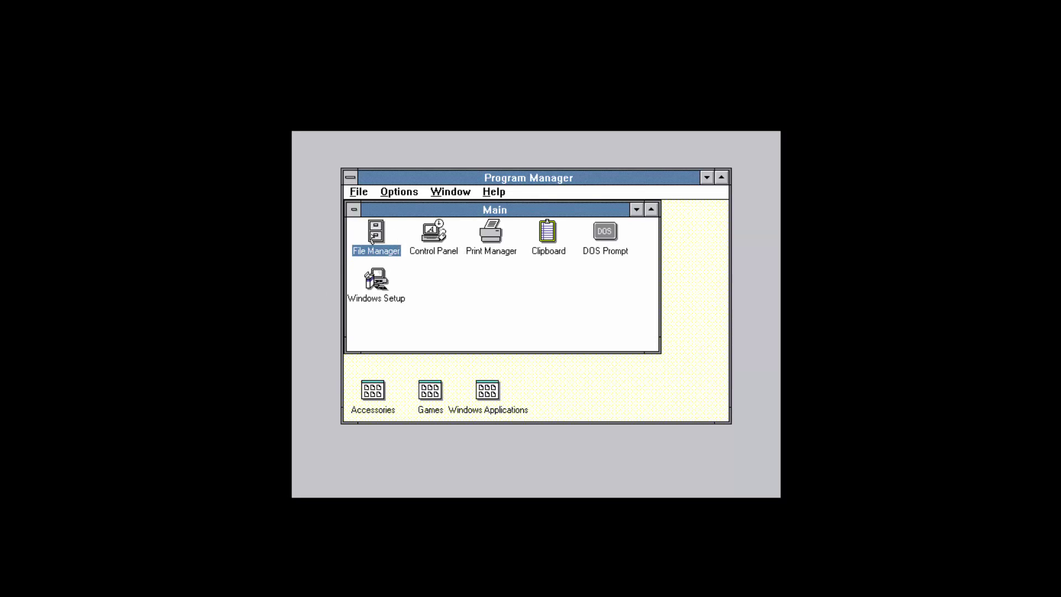
left_click(499, 195)
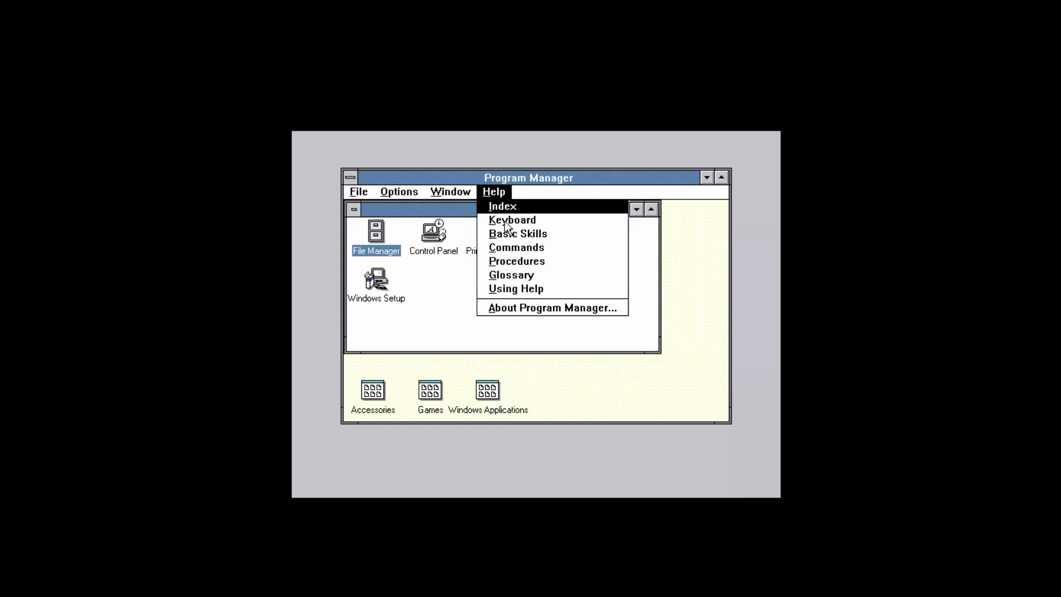
left_click(521, 309)
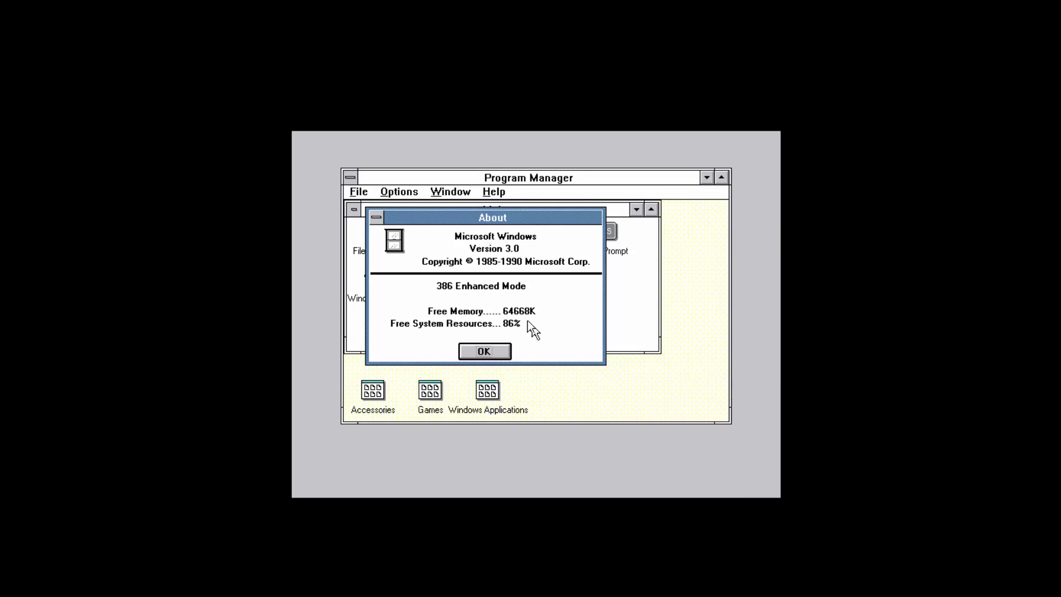
left_click(491, 350)
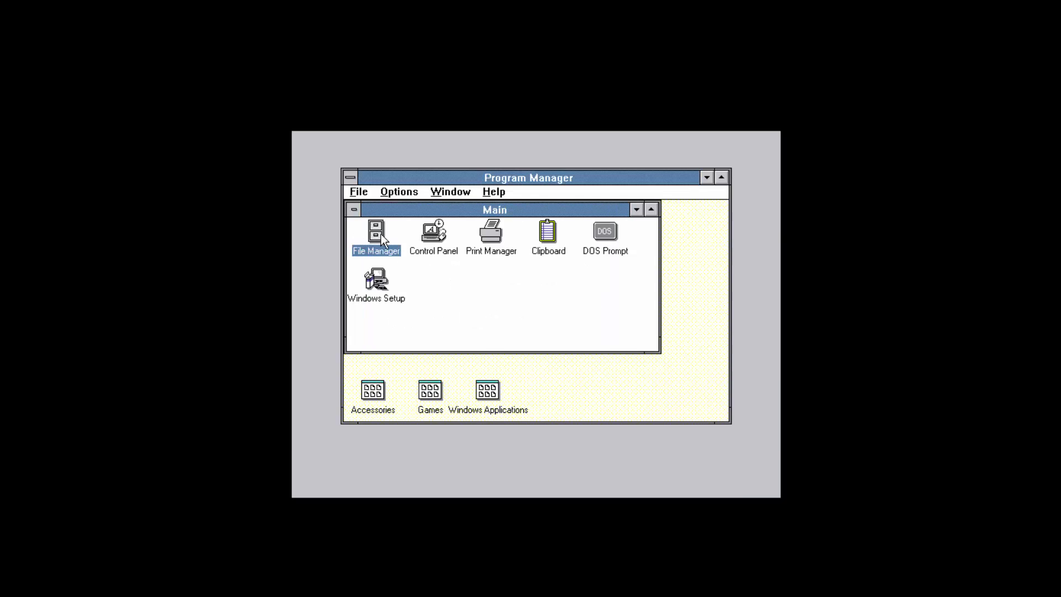
Step: In File Manager, view drive D, dismiss its read error, return to drive C, then close File Manager
double_click(380, 234)
left_click(393, 190)
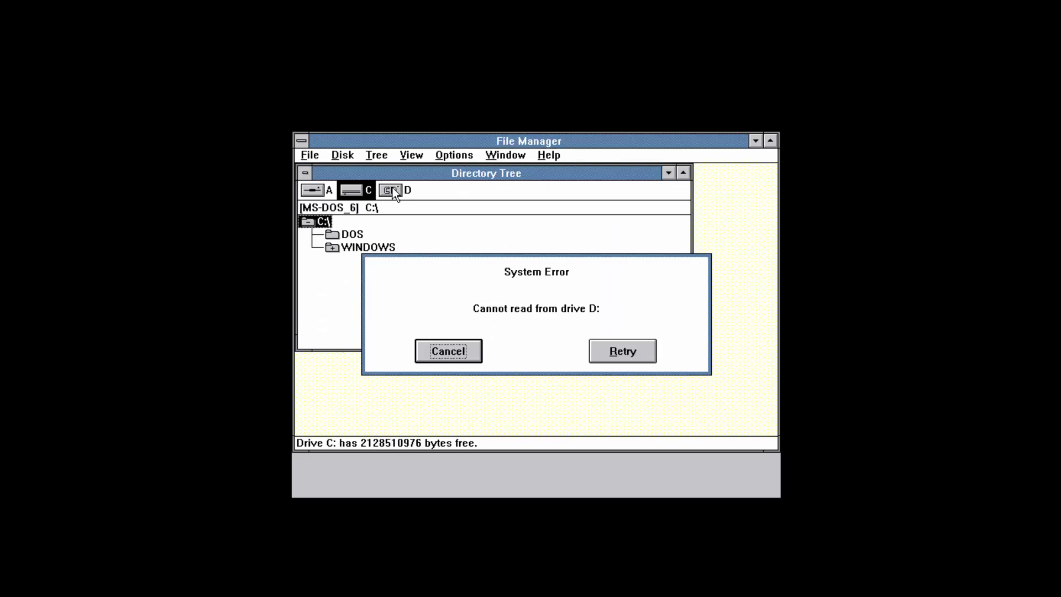
left_click(448, 344)
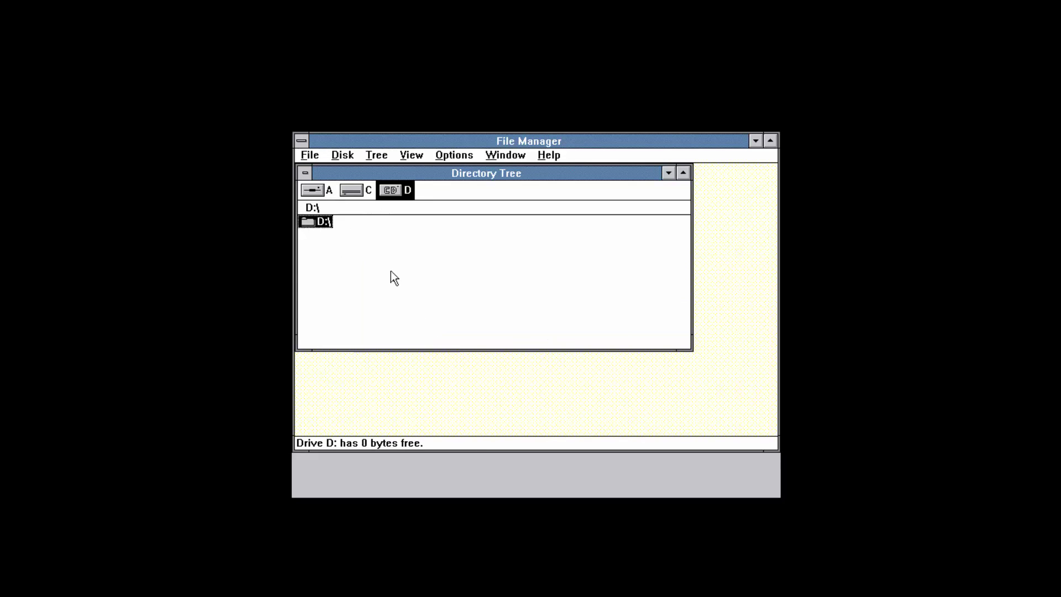
left_click(348, 189)
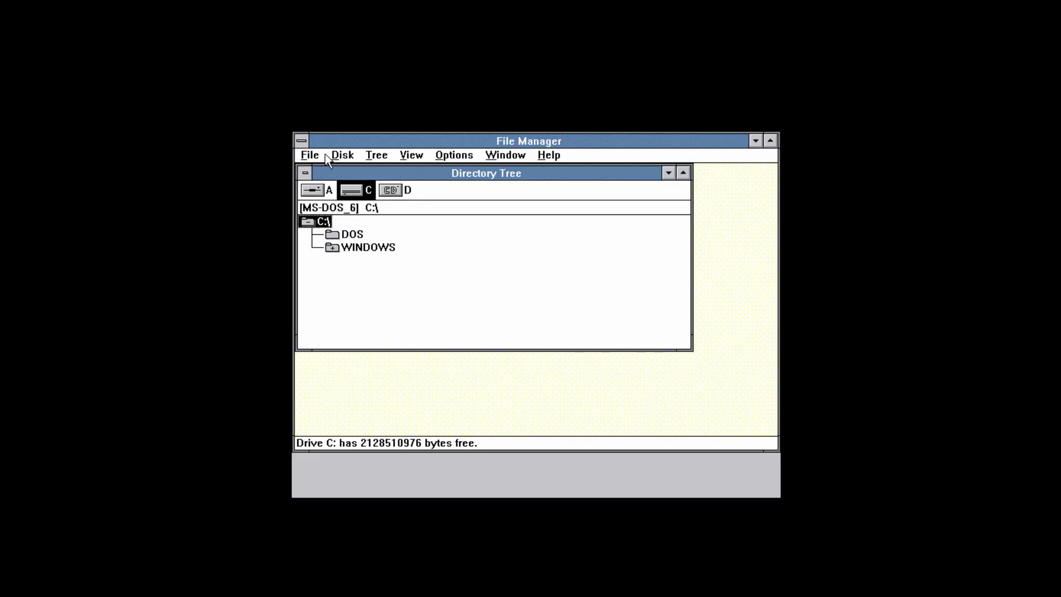
left_click(306, 141)
left_click(307, 142)
double_click(307, 143)
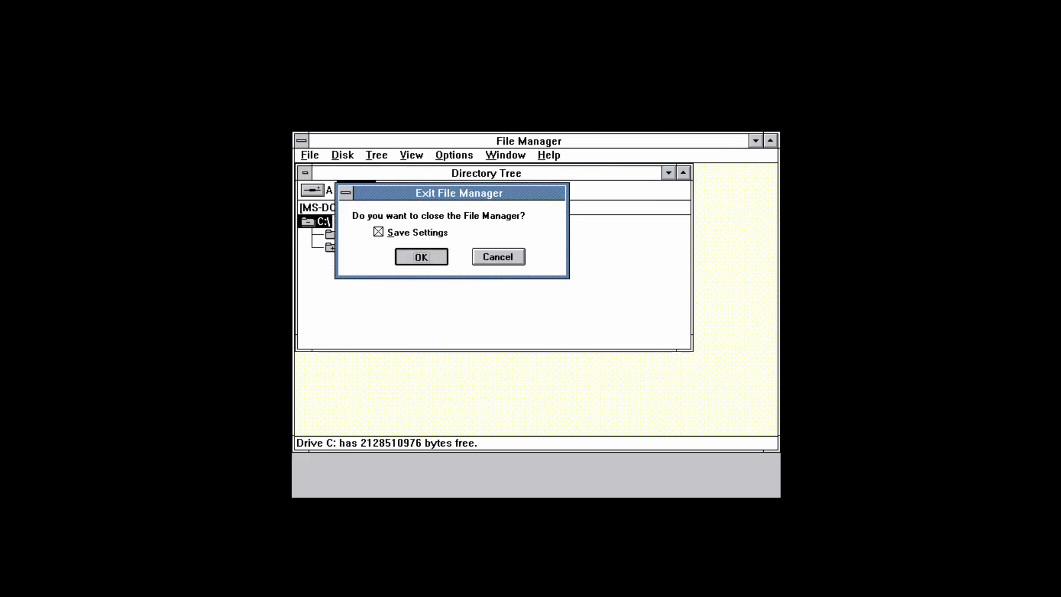
left_click(427, 253)
Step: In Control Panel's Desktop settings, apply chess.bmp as the wallpaper, then tile it
double_click(439, 234)
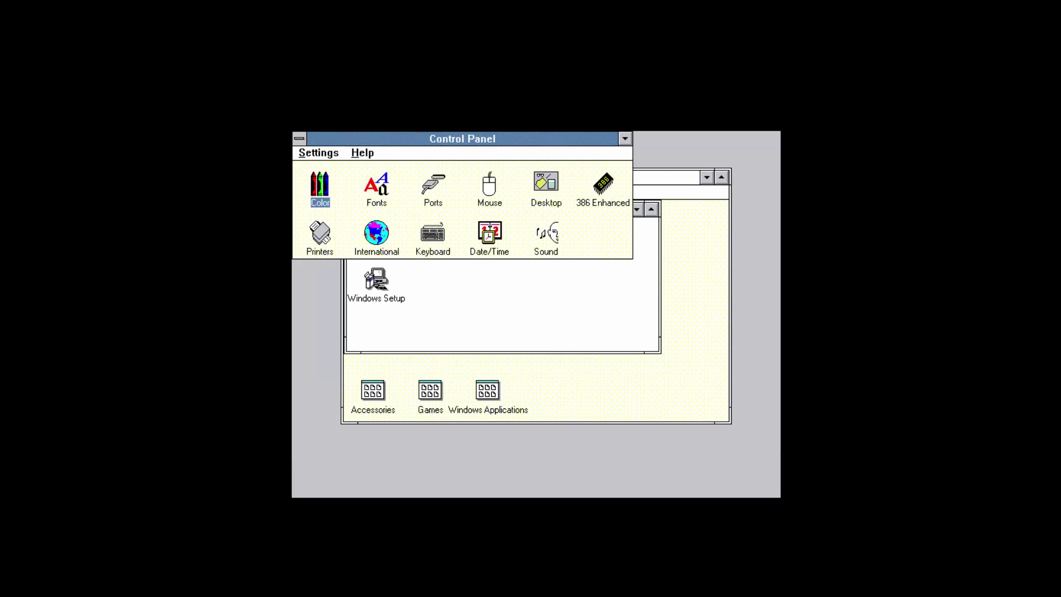
double_click(545, 187)
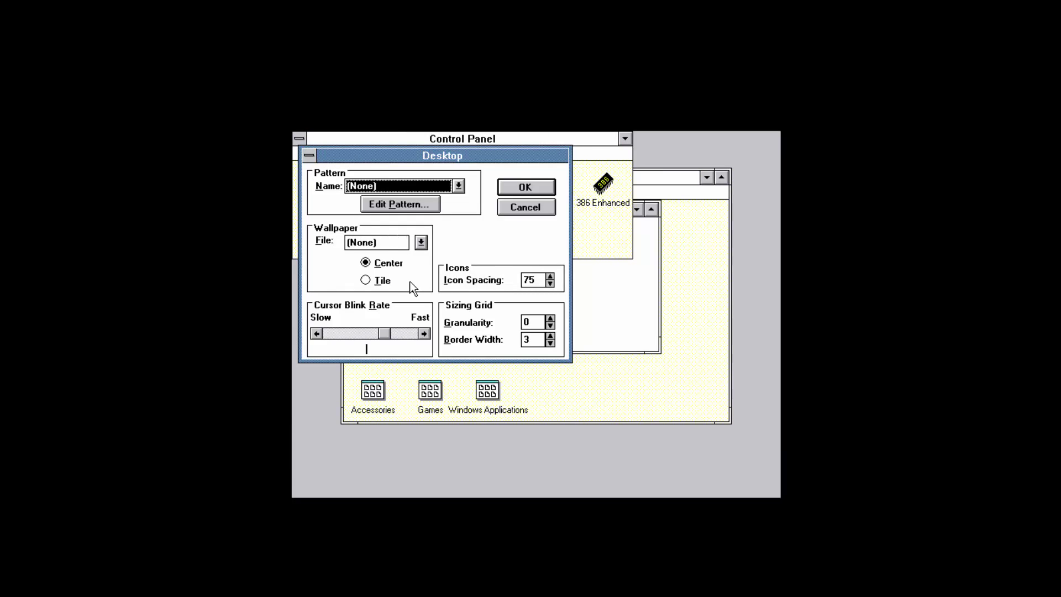
left_click(417, 244)
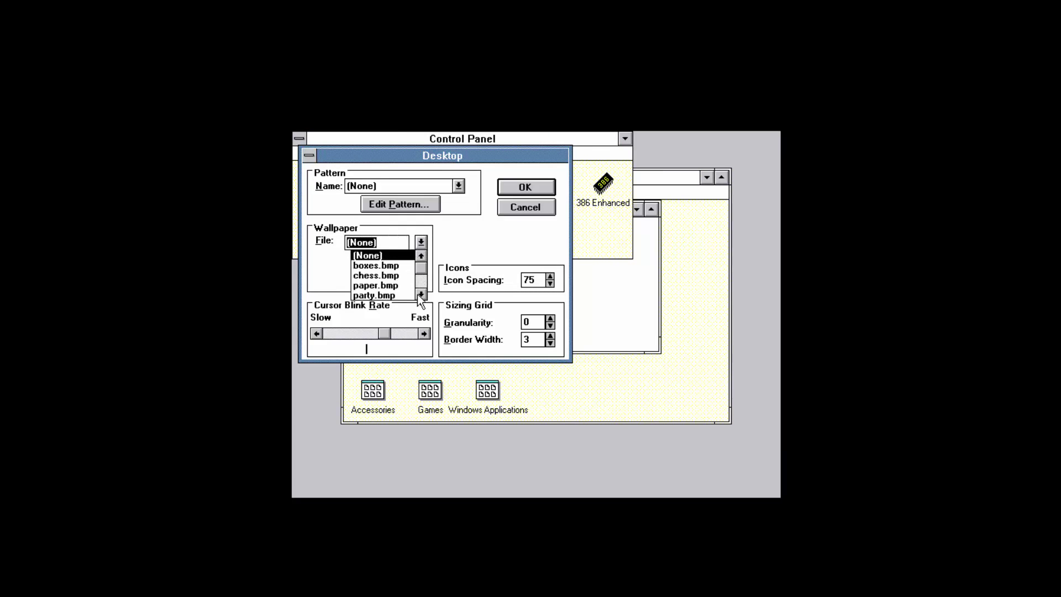
left_click(376, 275)
left_click(525, 187)
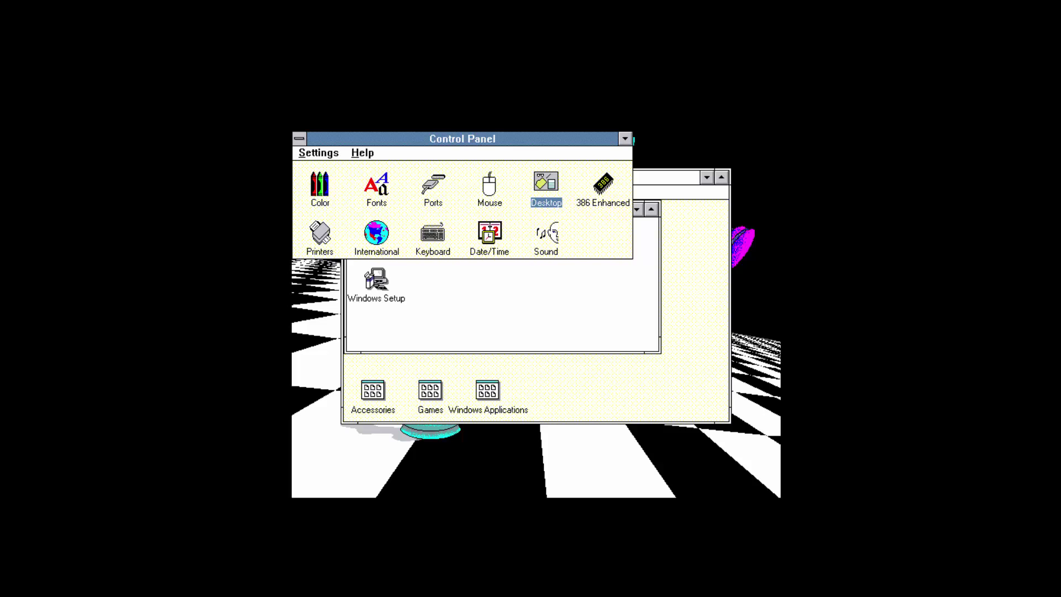
double_click(544, 188)
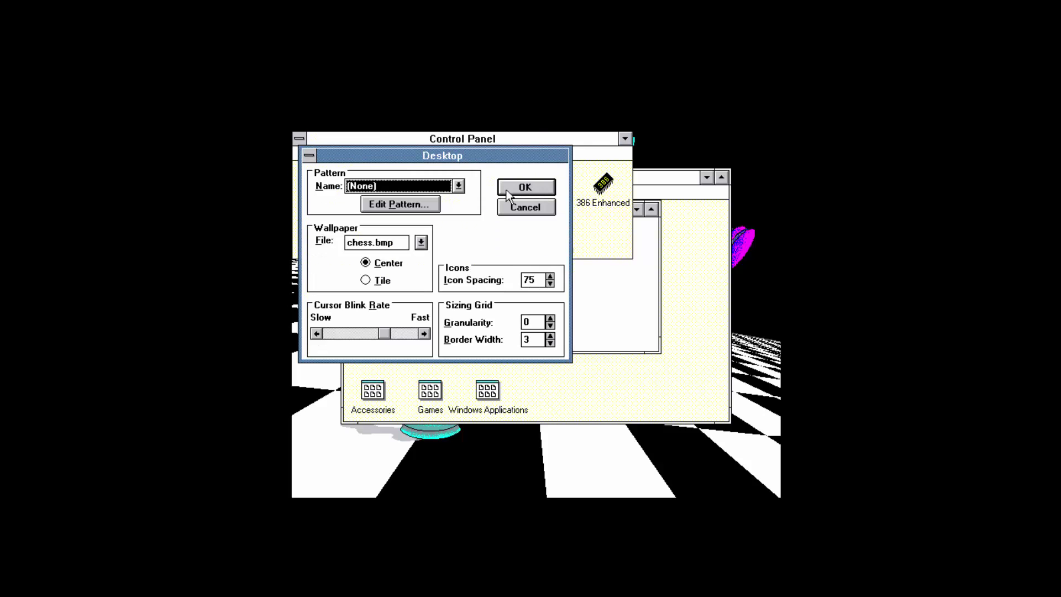
left_click(380, 280)
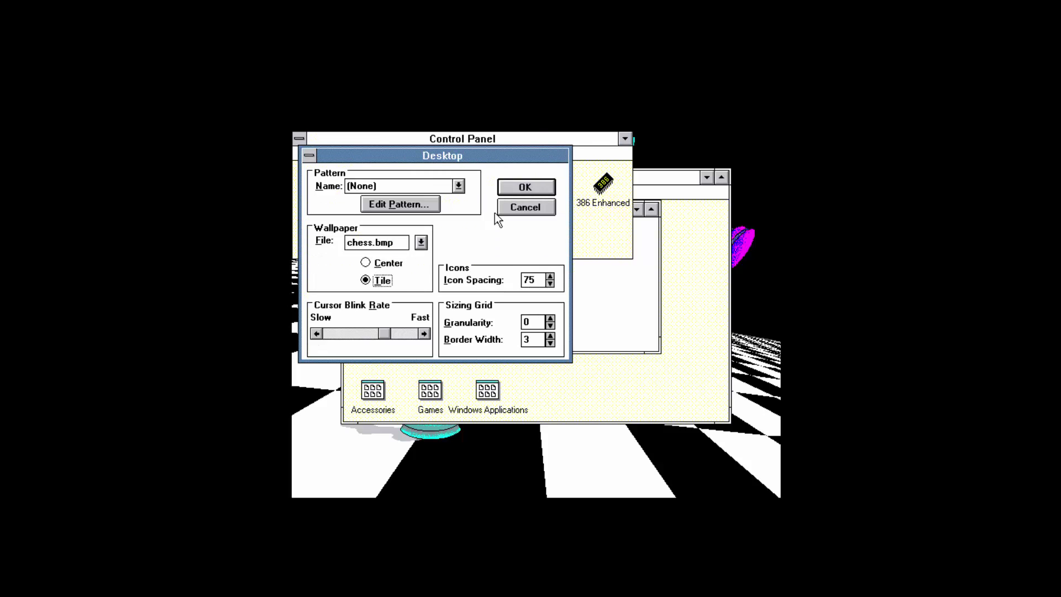
left_click(524, 186)
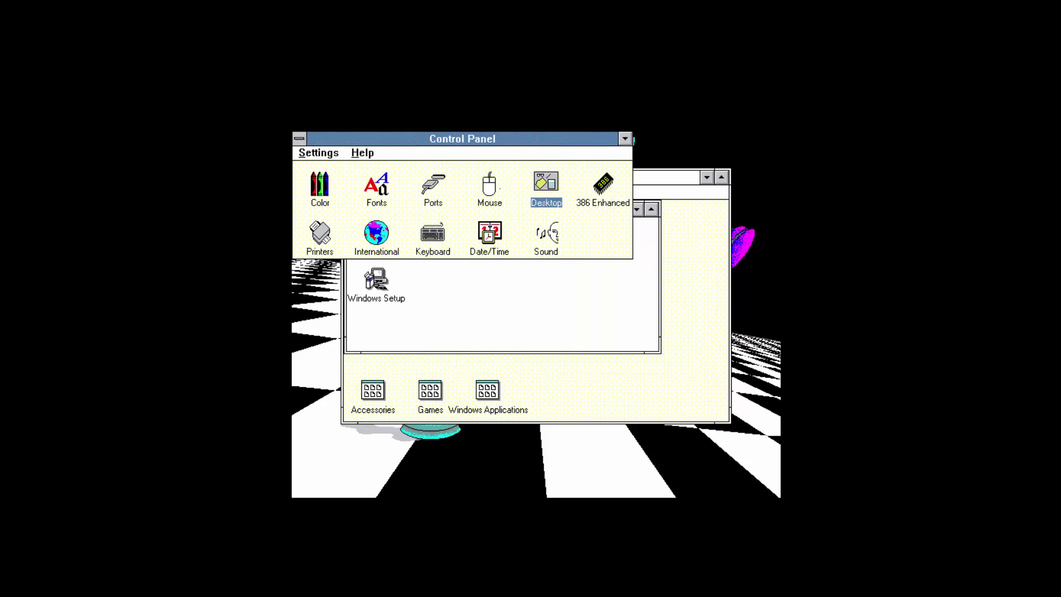
Step: Switch the wallpaper to party.bmp and display it centered
double_click(568, 189)
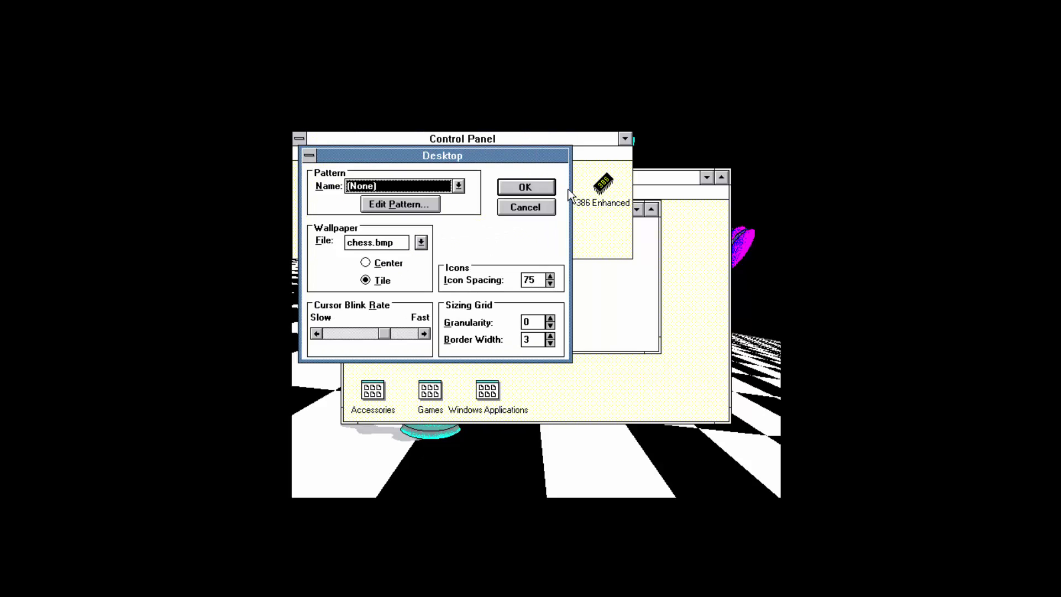
left_click(426, 242)
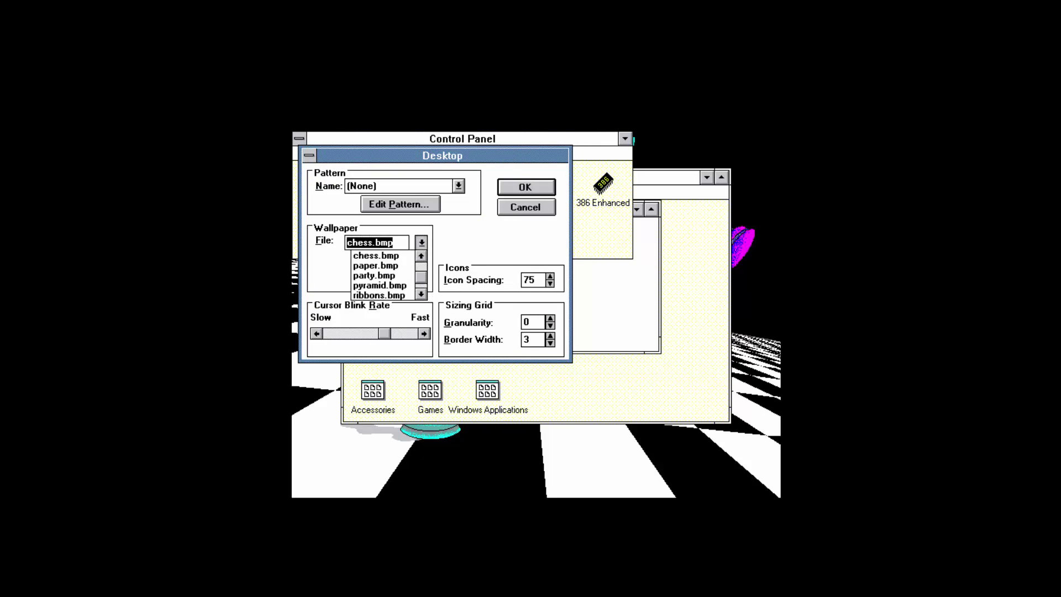
left_click(421, 294)
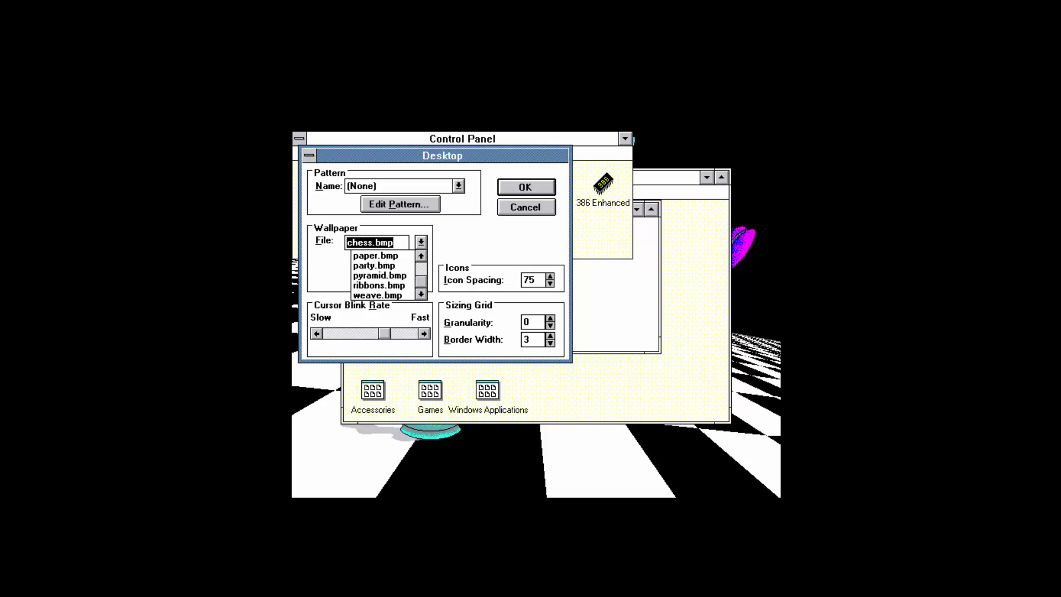
left_click(402, 265)
left_click(523, 193)
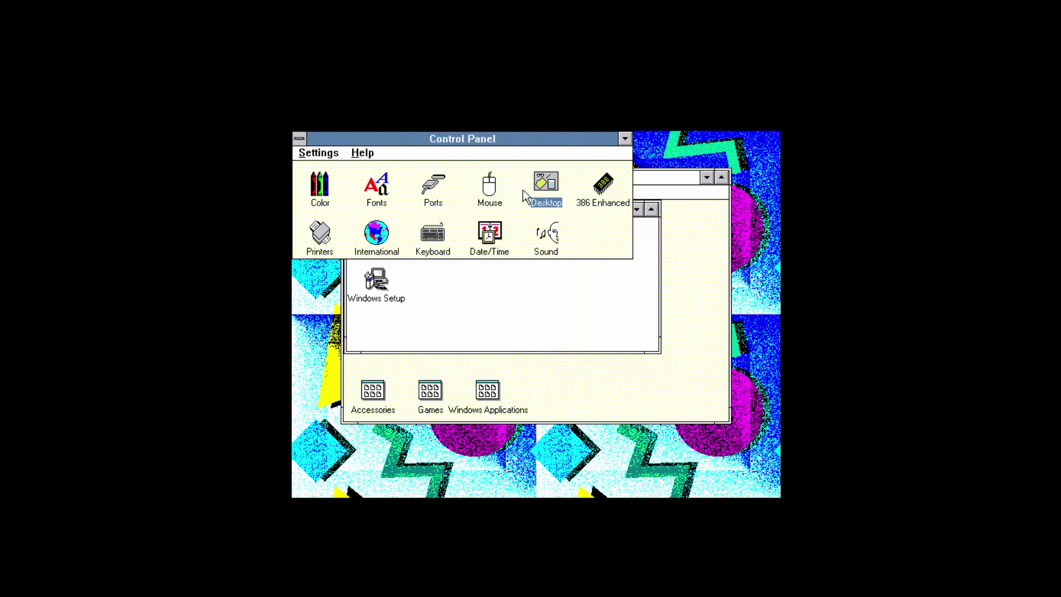
double_click(546, 188)
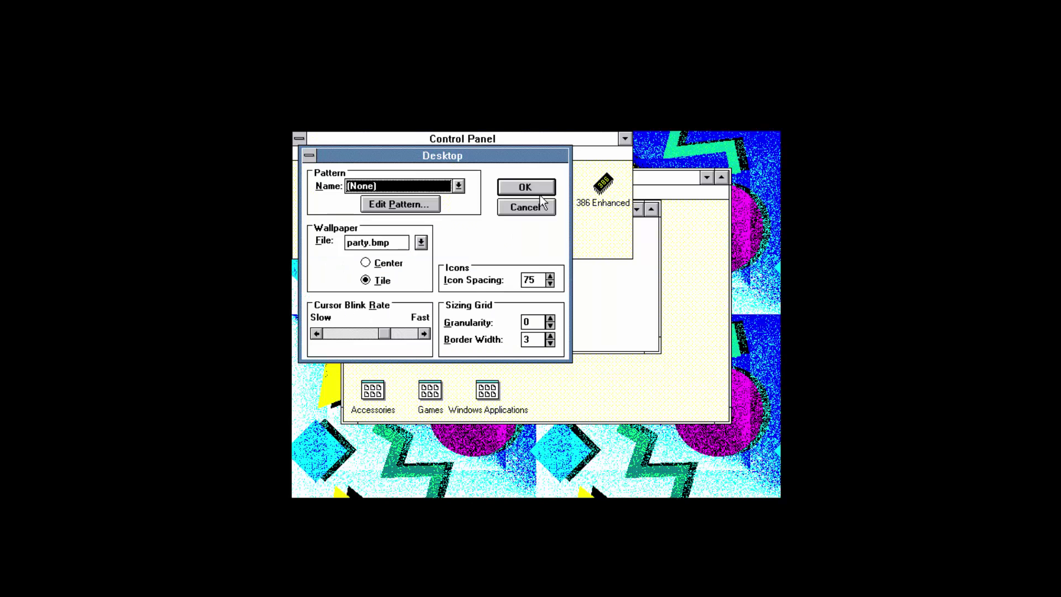
left_click(422, 243)
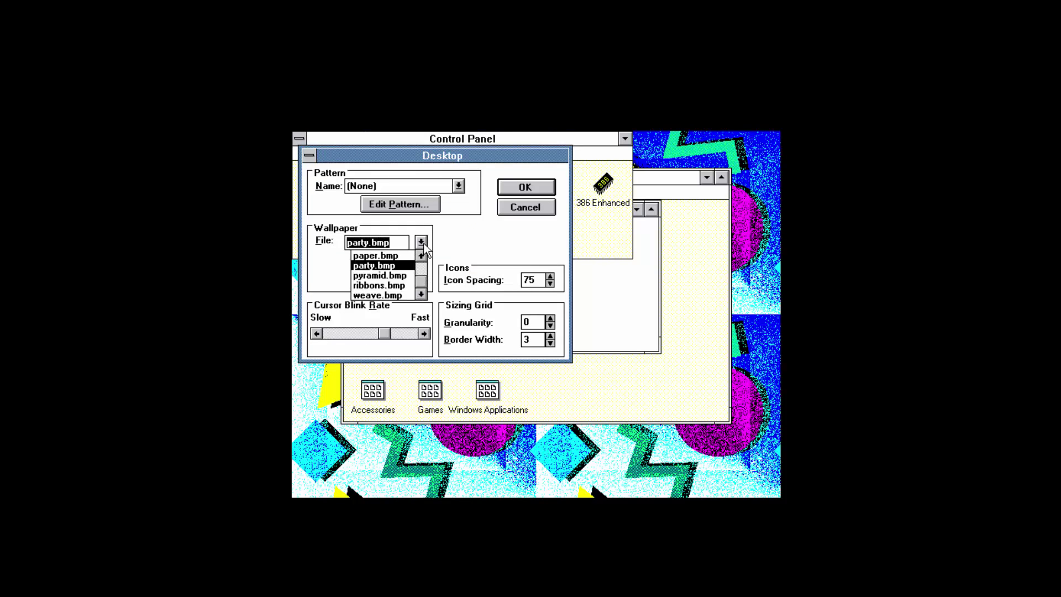
left_click(420, 255)
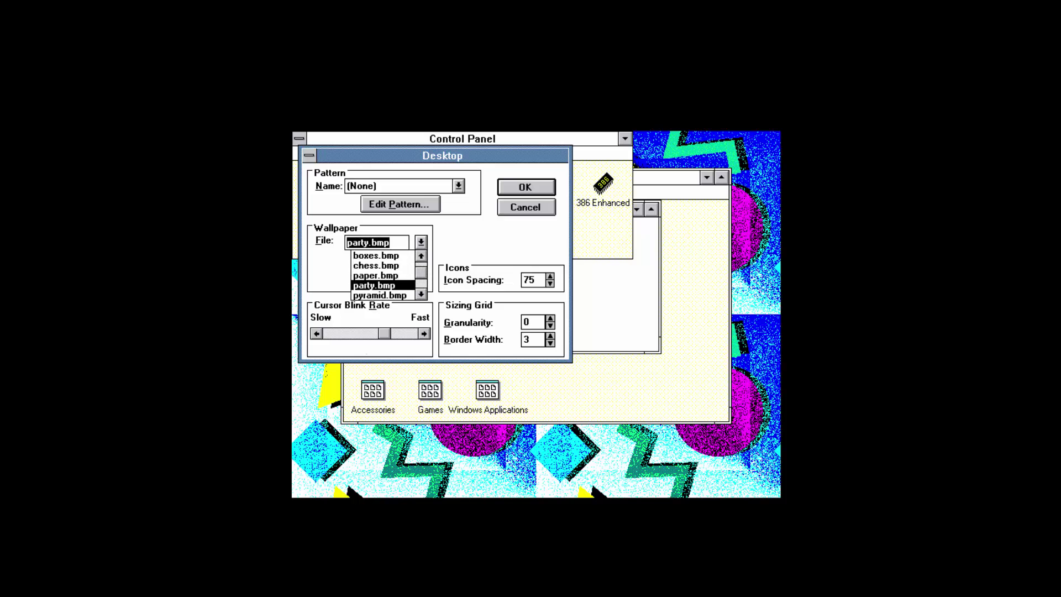
left_click(420, 247)
left_click(388, 262)
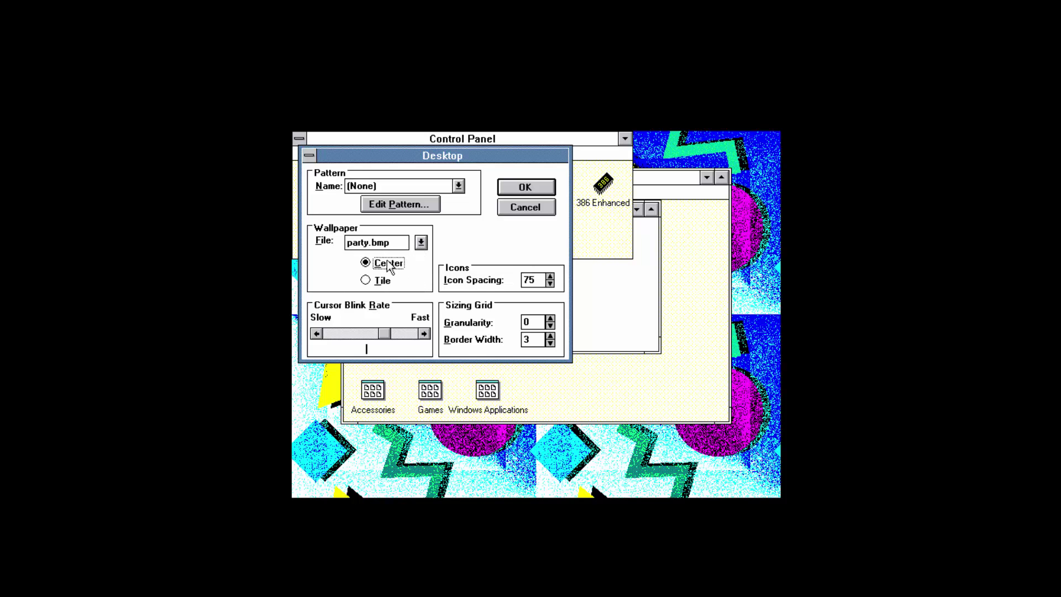
left_click(531, 189)
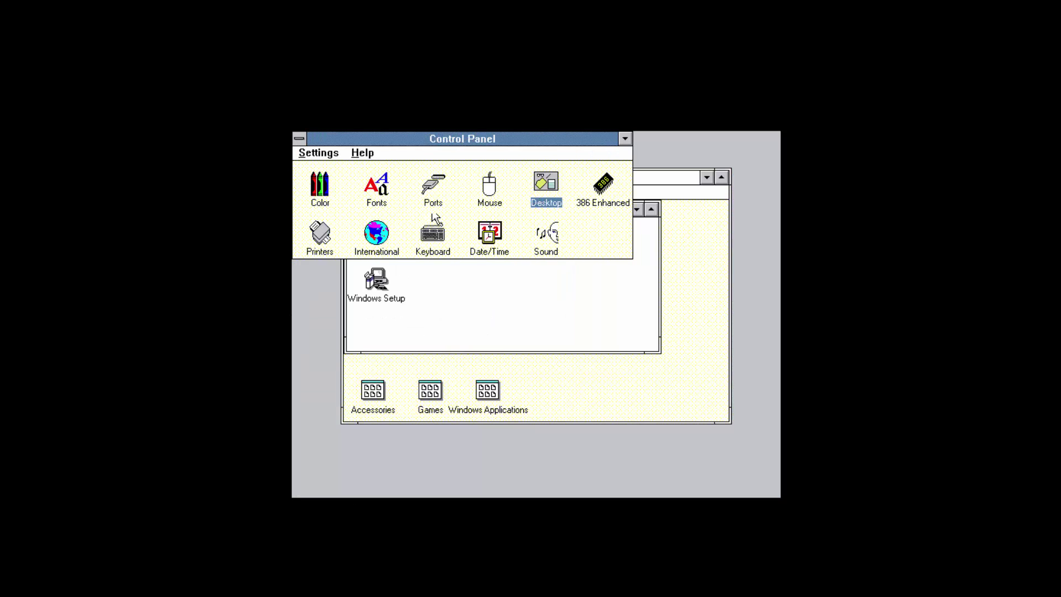
Step: Choose boxes.bmp as the wallpaper and set it to Tile
double_click(545, 185)
left_click(422, 243)
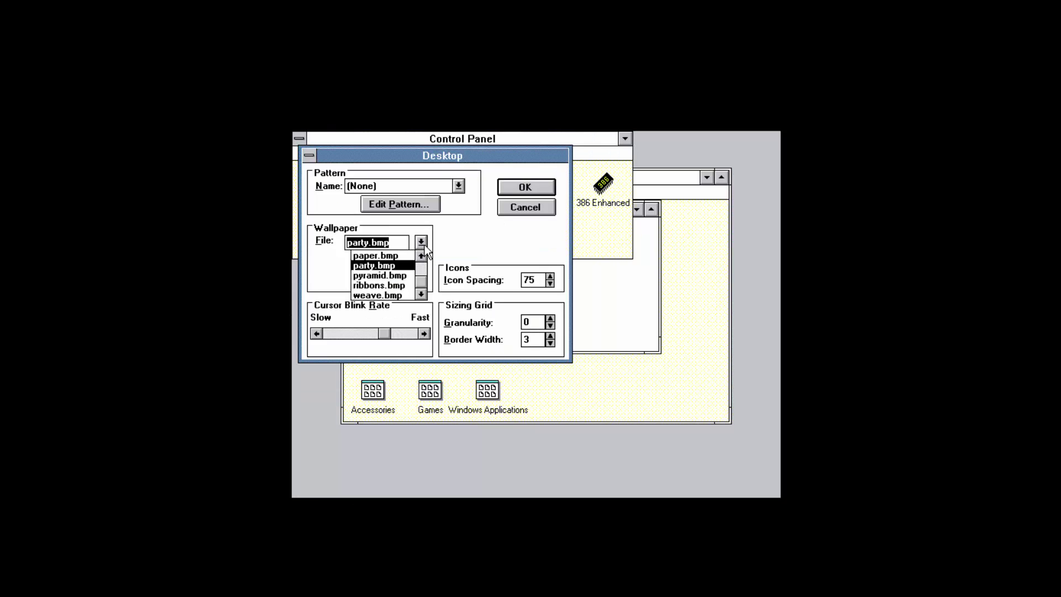
left_click(421, 256)
left_click(421, 255)
left_click(421, 256)
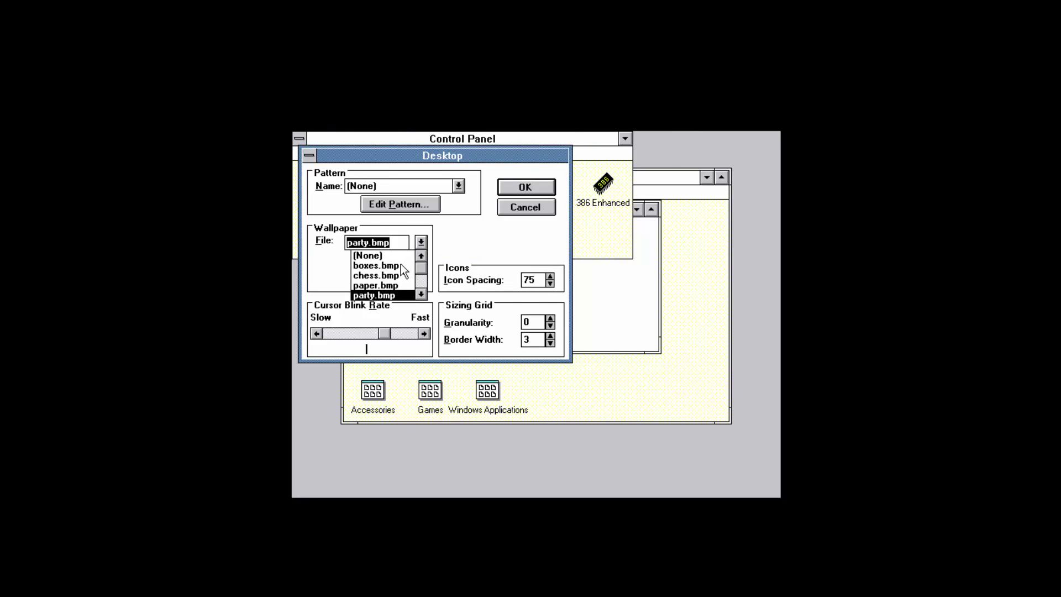
left_click(434, 255)
left_click(527, 189)
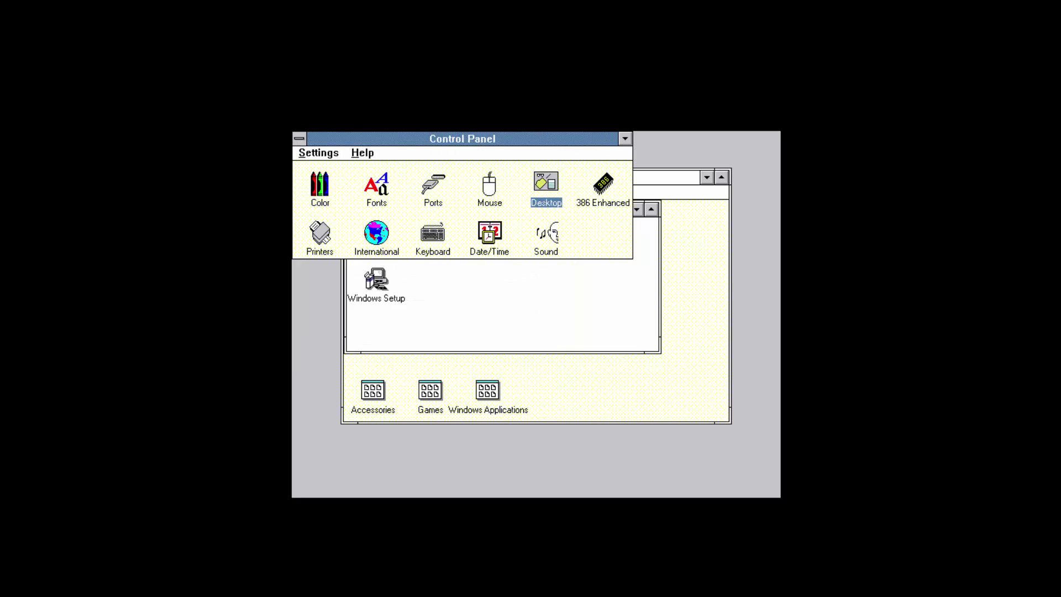
double_click(546, 185)
left_click(382, 280)
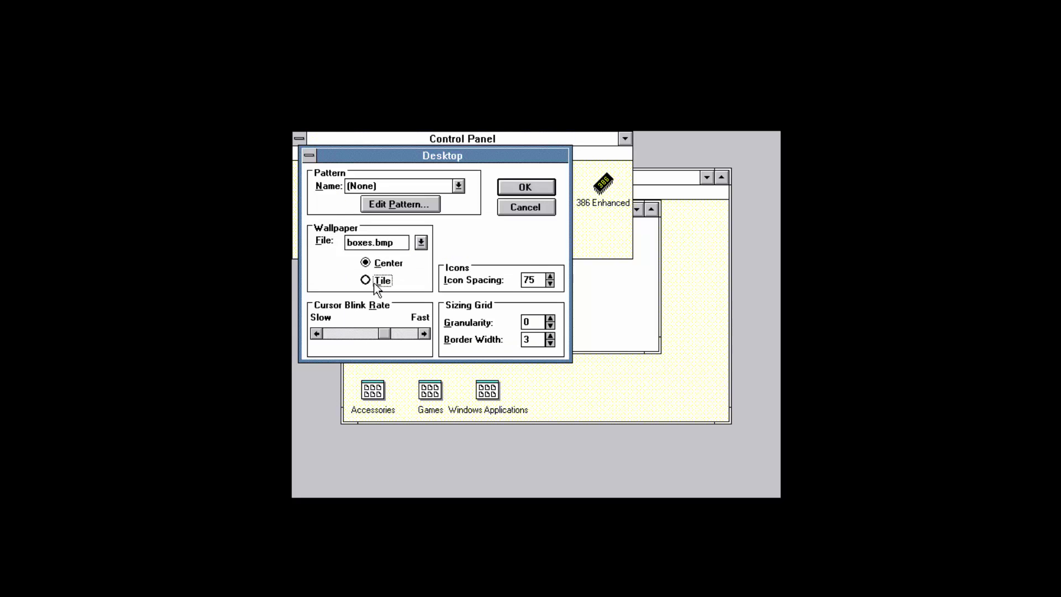
left_click(538, 187)
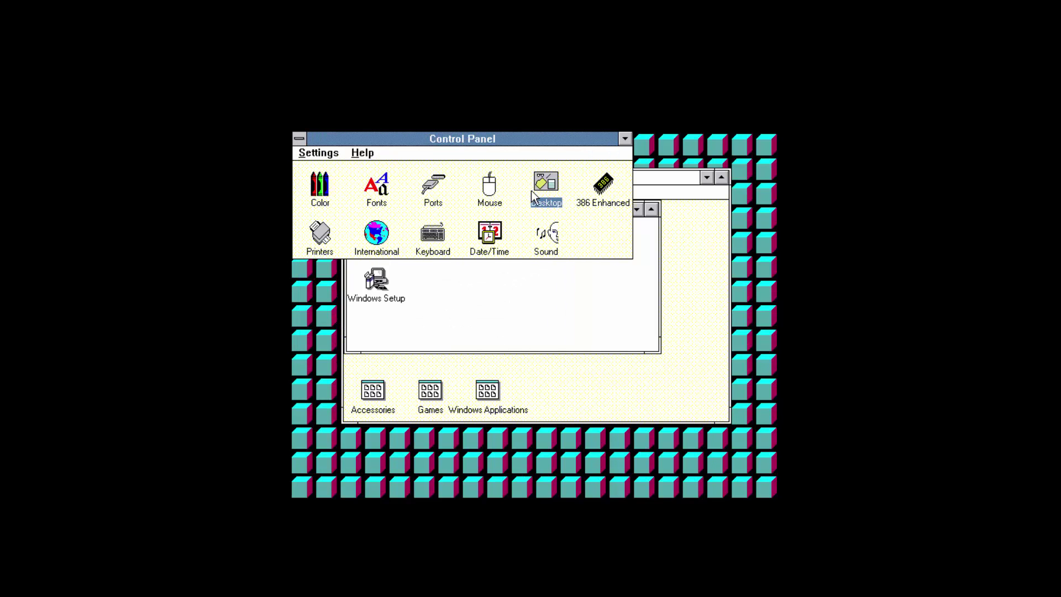
double_click(555, 194)
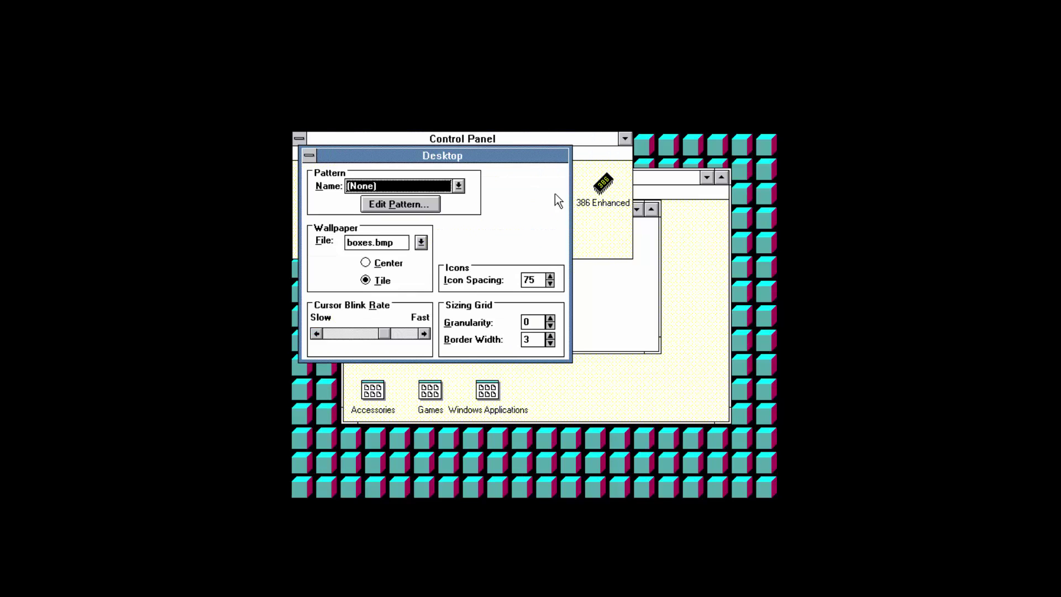
left_click(309, 155)
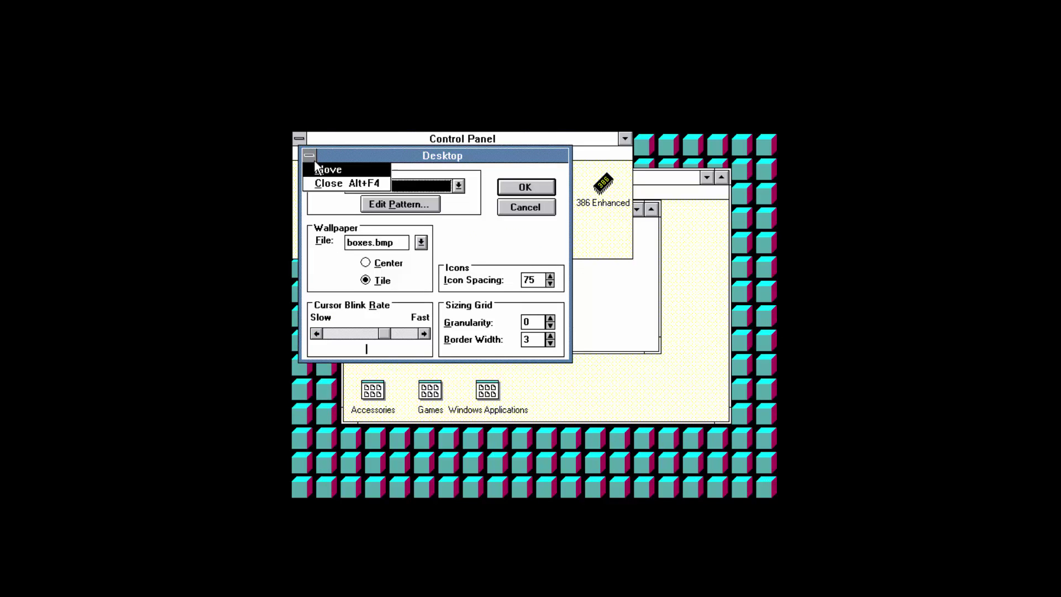
Step: Leave Desktop settings unchanged and browse the Color Schemes list, previewing Arizona
left_click(321, 186)
double_click(319, 191)
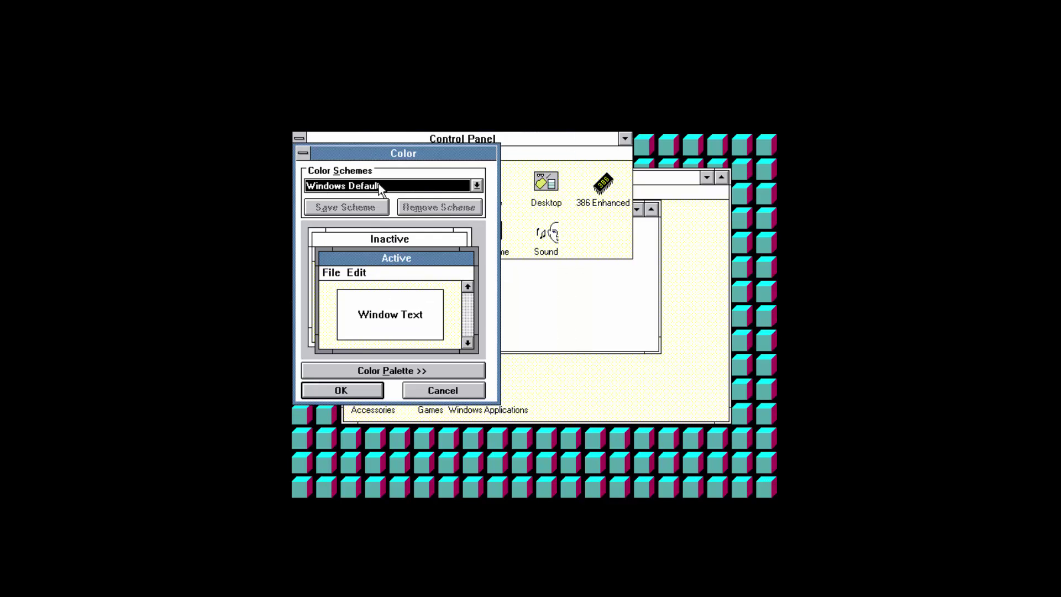
left_click(476, 185)
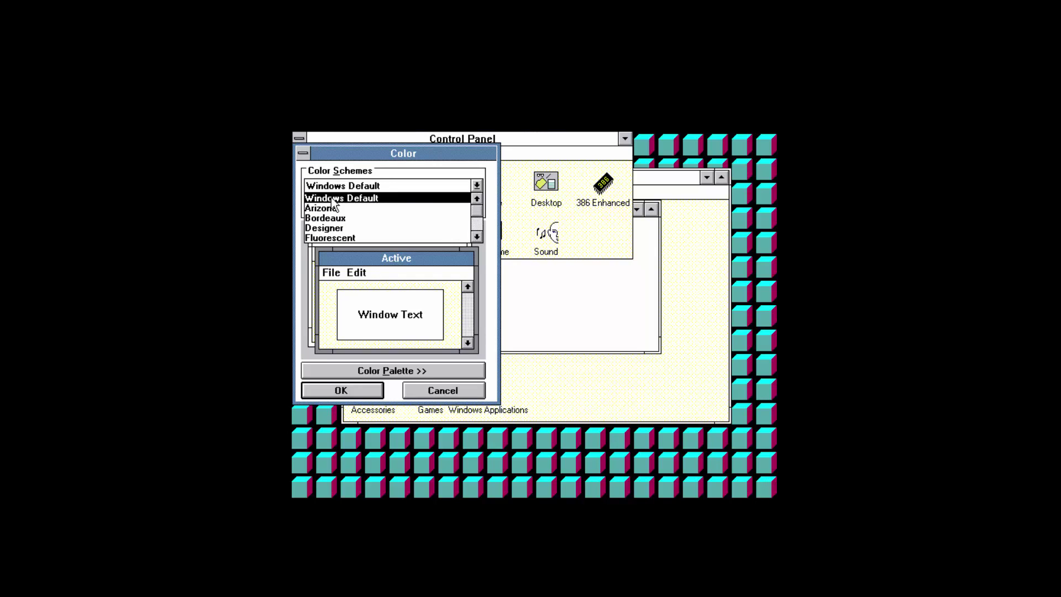
key("Down")
key("Down")
key("Down")
key("Down")
key("Down")
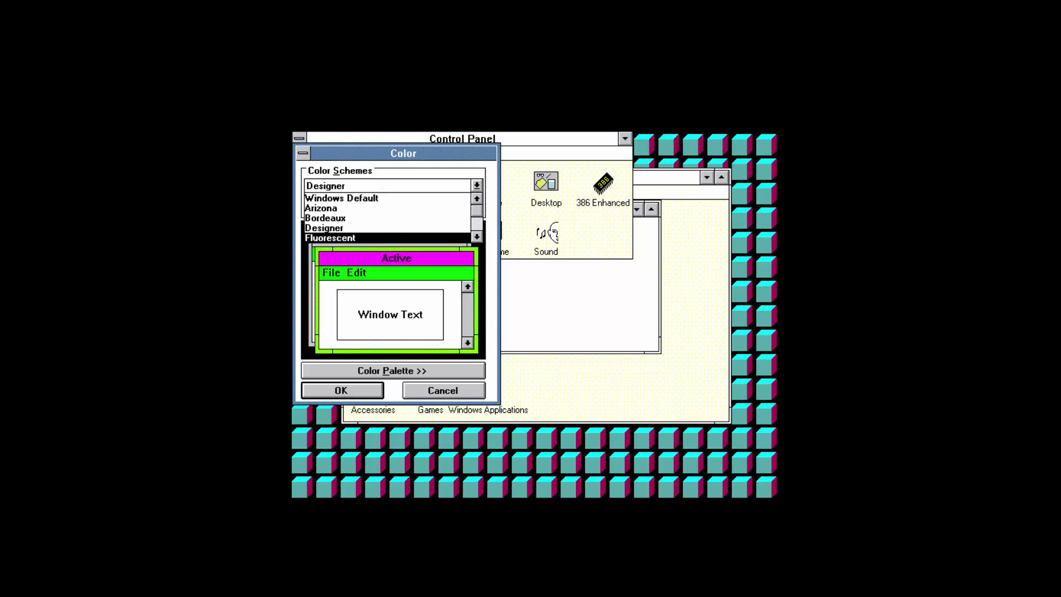
key("Up")
key("Down")
key("Down")
key("Down")
key("Down")
key("Down")
key("Down")
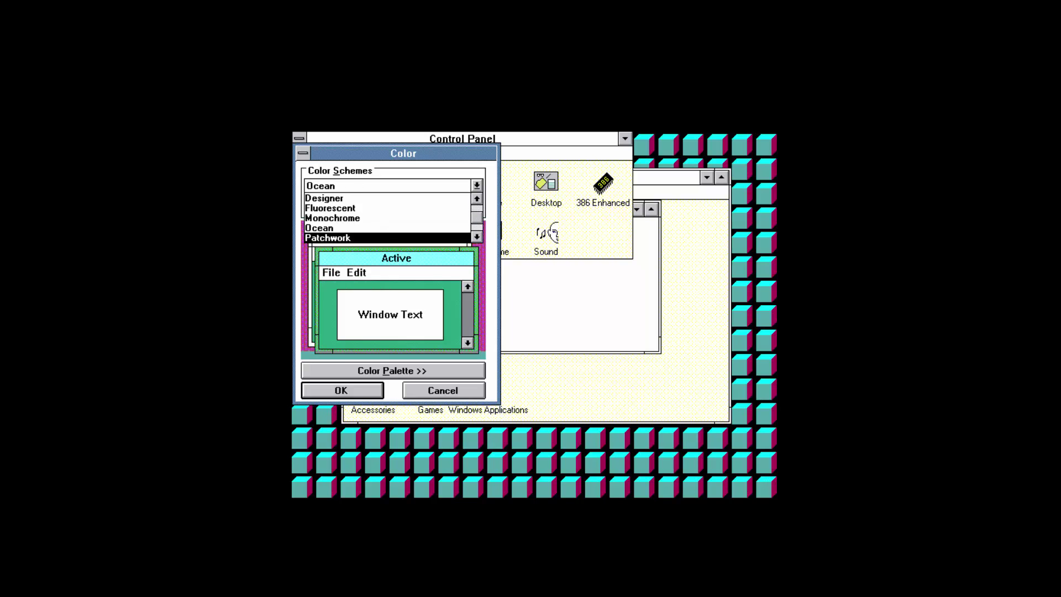
Step: Compare the Designer and Bordeaux schemes, apply Bordeaux, and close Control Panel
key("Up")
key("Up")
key("Up")
key("Up")
key("Up")
key("Up")
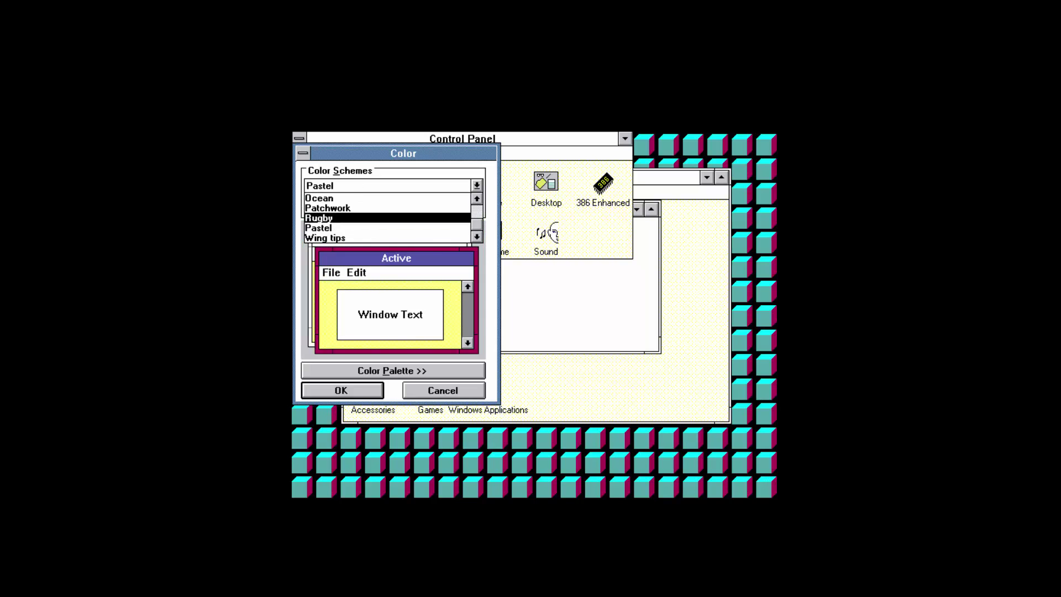
key("Up")
key("Up")
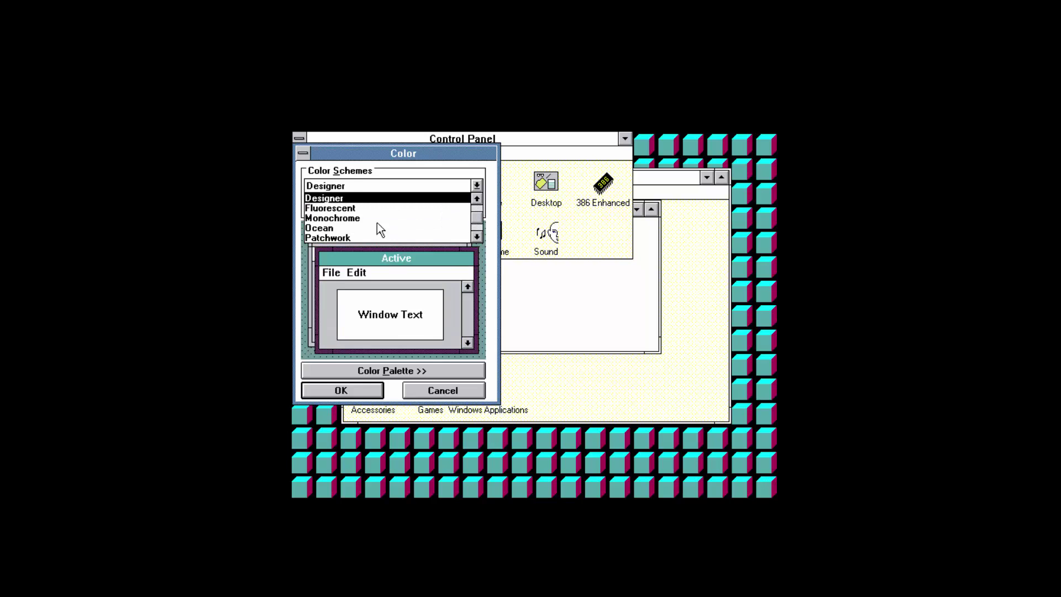
key("Down")
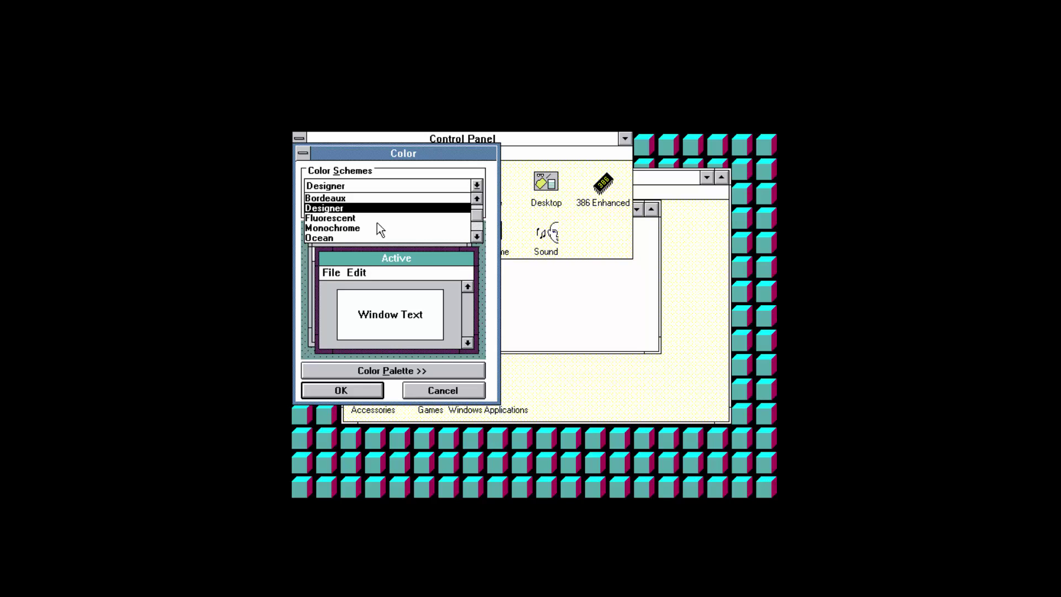
key("Up")
key("Up")
key("Down")
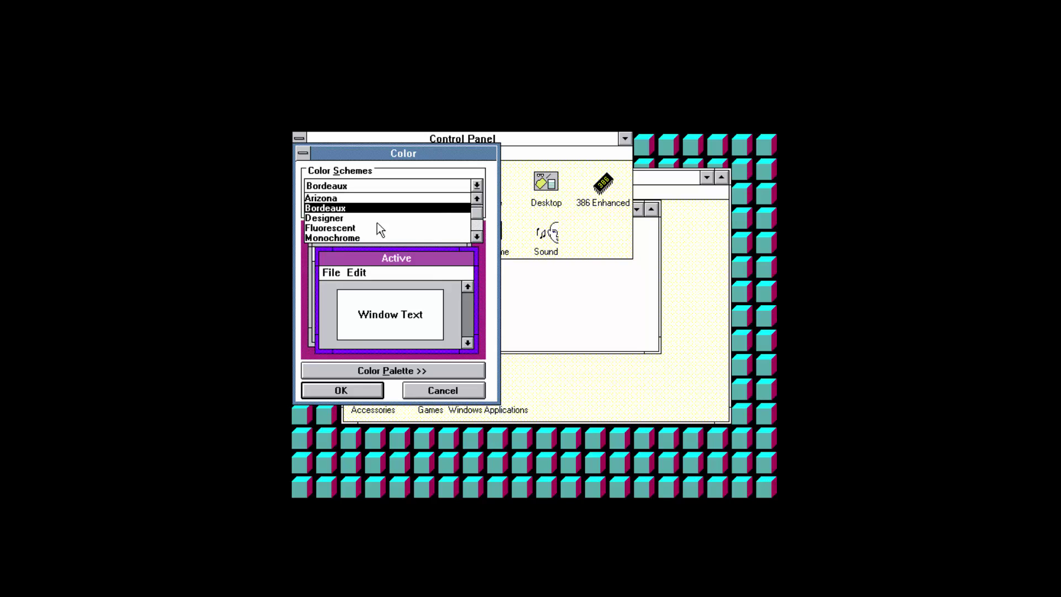
key("Return")
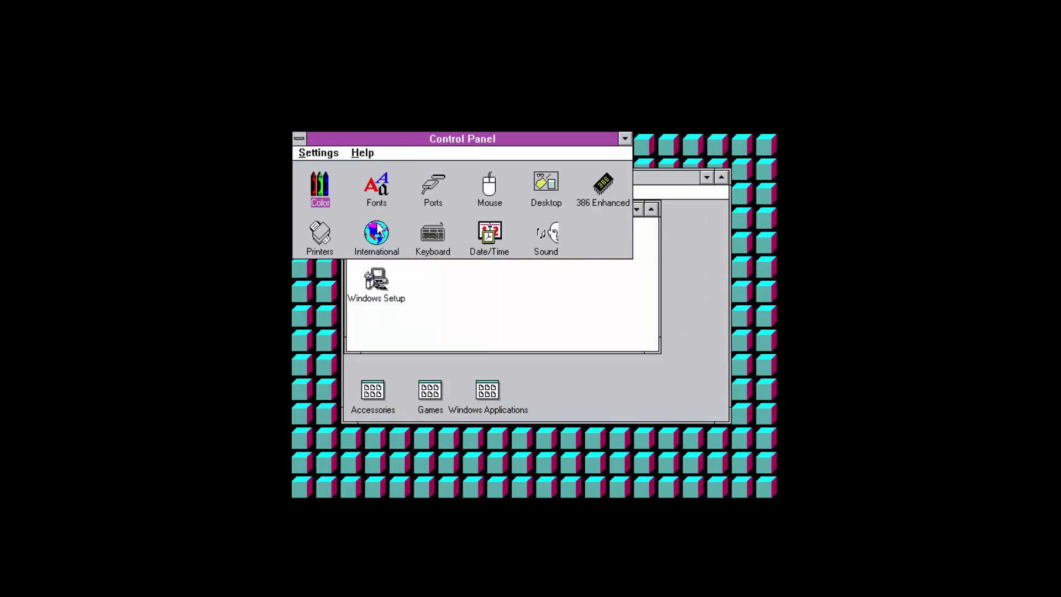
double_click(299, 138)
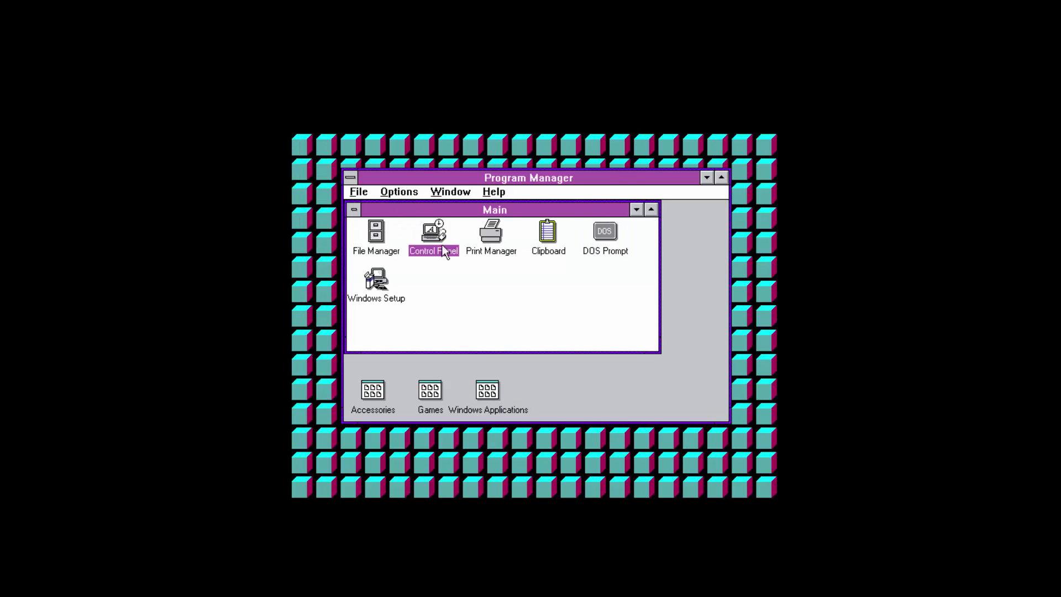
Step: Minimise the Main group and bring up the Exit Windows prompt
double_click(349, 209)
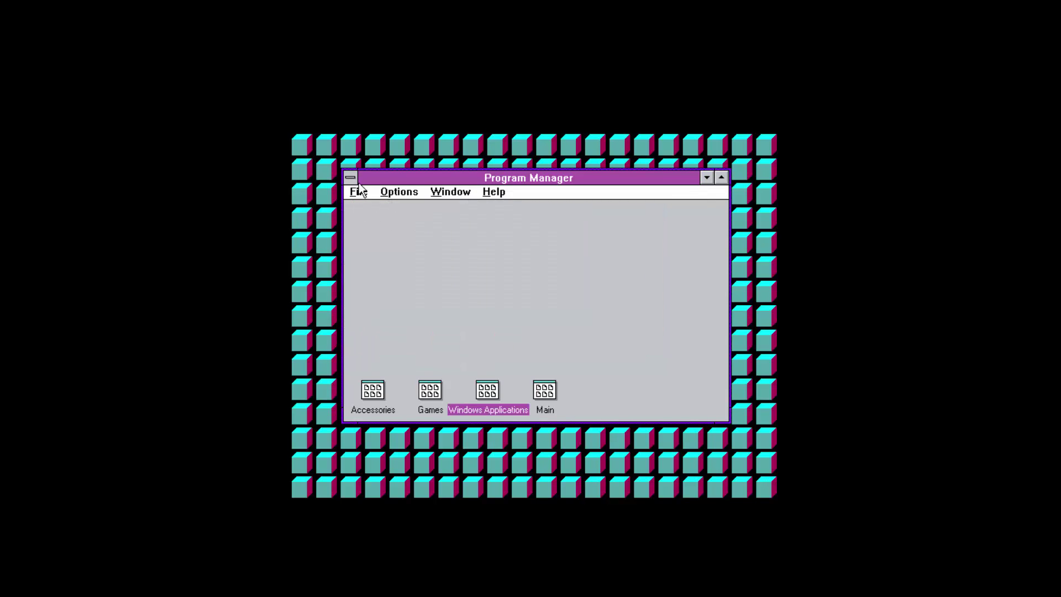
double_click(357, 182)
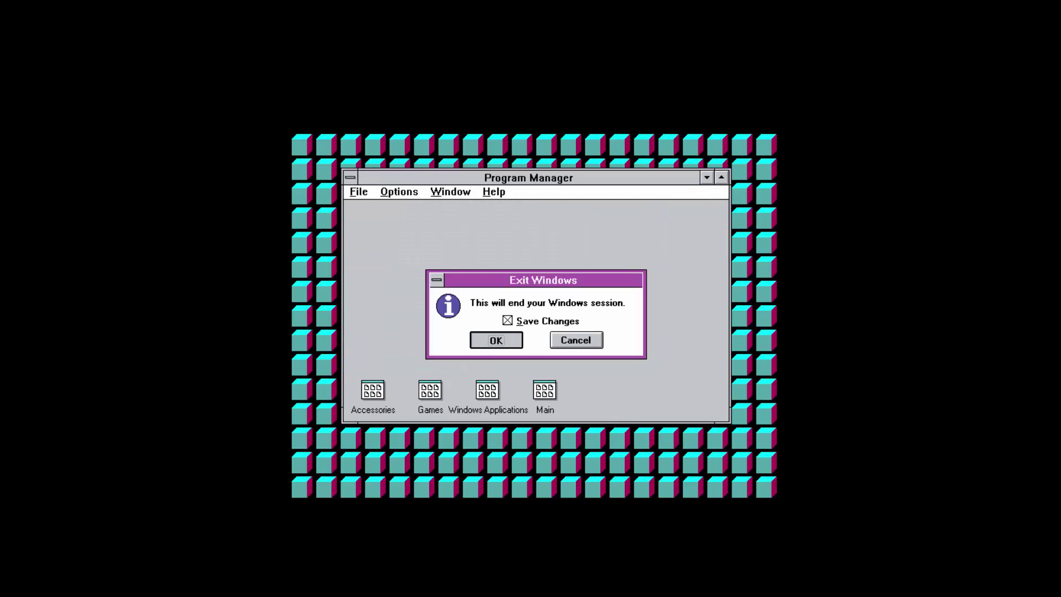
Step: Exit Windows to DOS and load the Windows 3.1 Disk01 image into the connected floppy drive
left_click(511, 340)
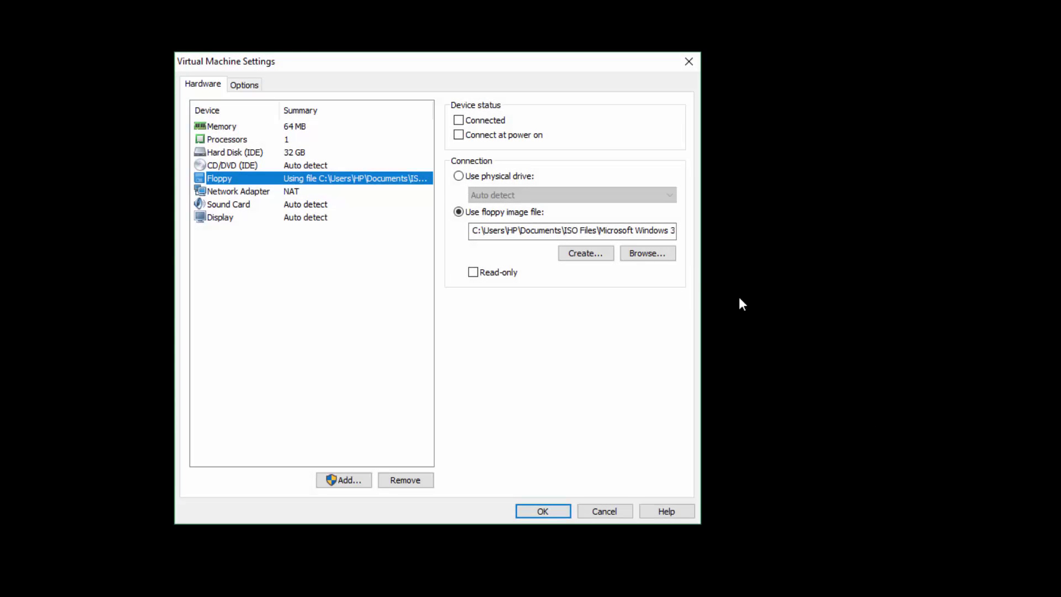
left_click(500, 136)
left_click(485, 121)
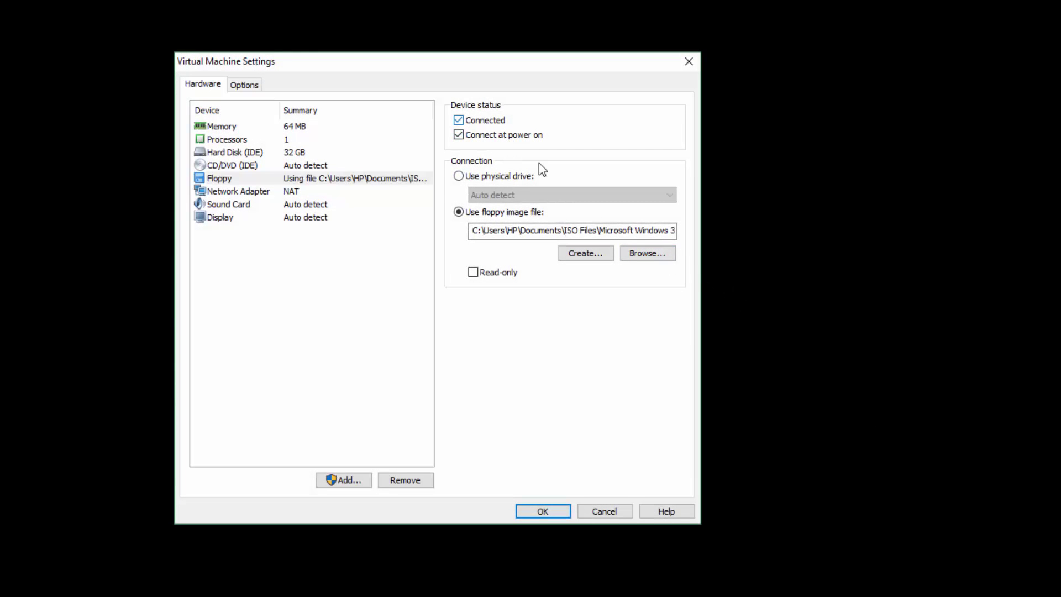
left_click(645, 254)
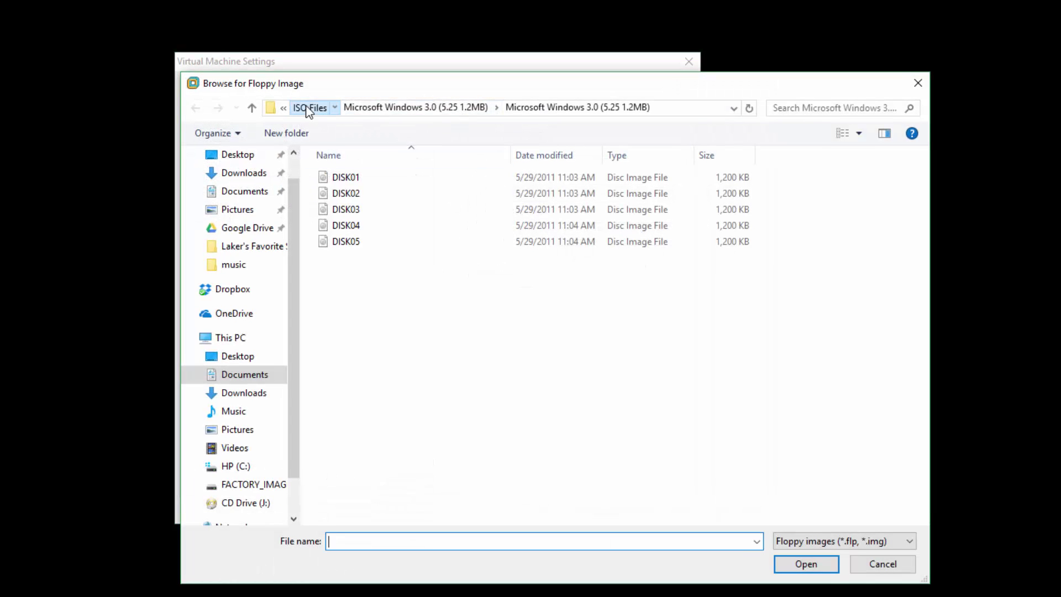
left_click(311, 107)
double_click(447, 482)
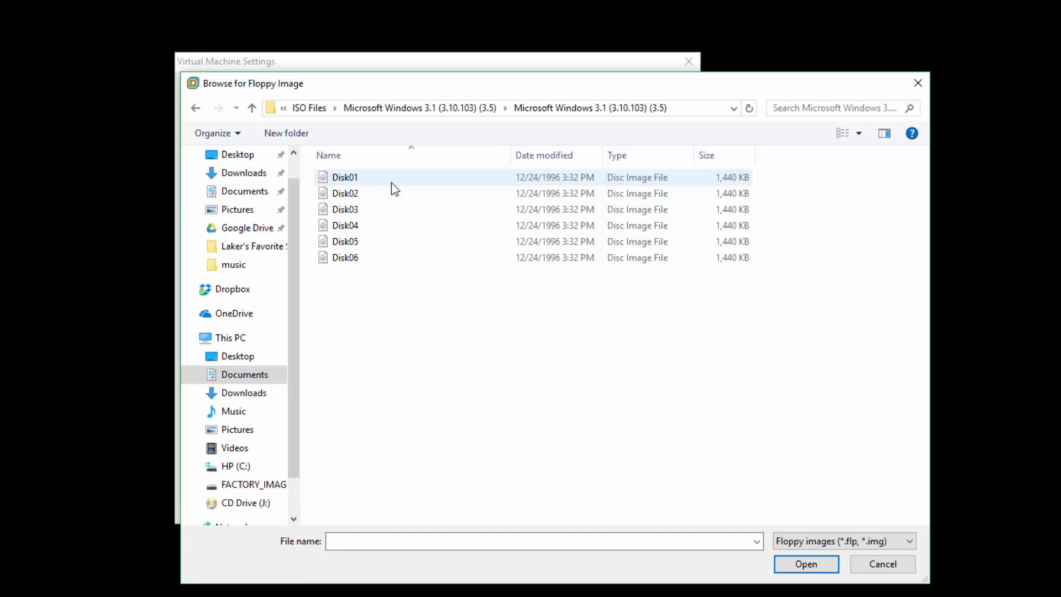
double_click(392, 182)
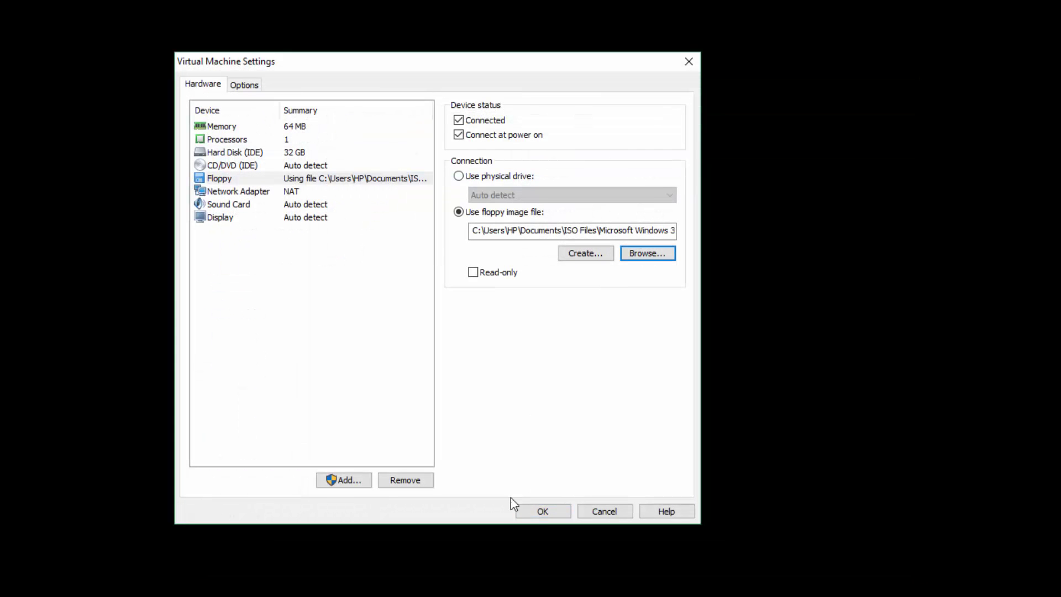
left_click(530, 511)
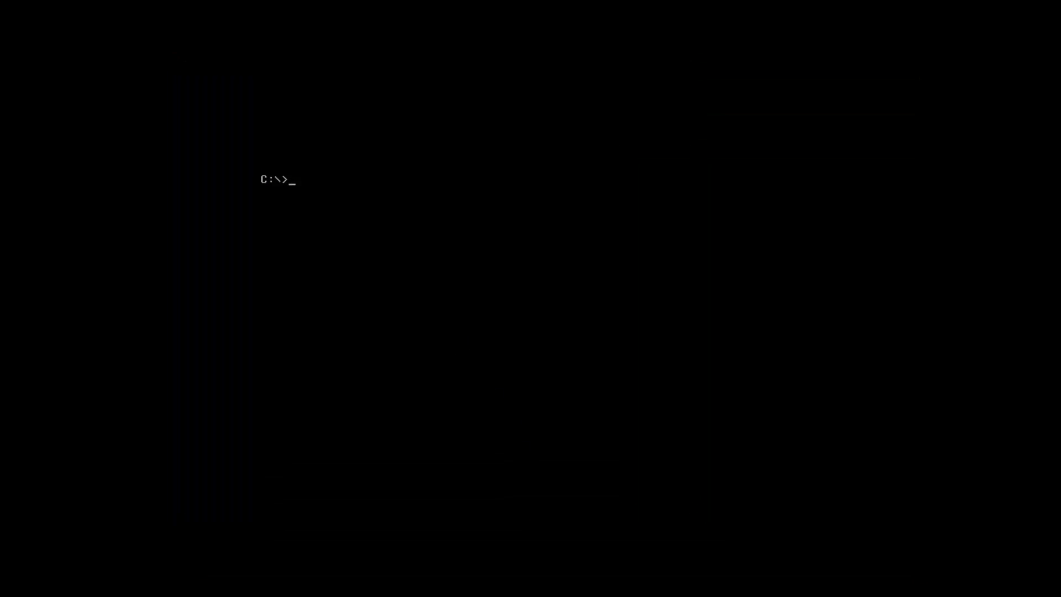
Step: Run setup from drive A: and confirm upgrading the existing Windows installation
type("asetup")
key("Return")
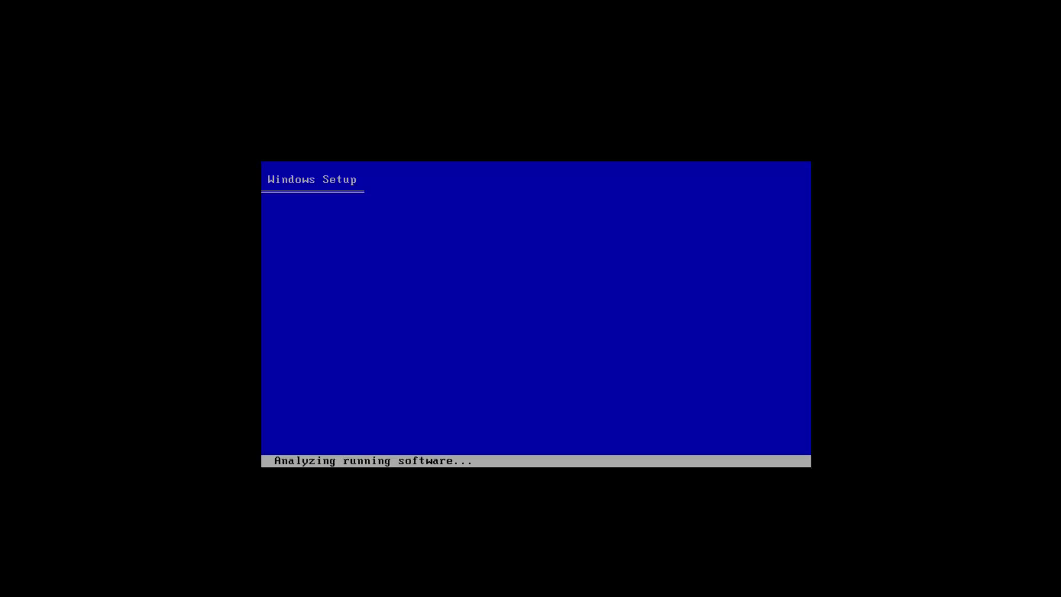
key("Return")
key("Return")
key("Return")
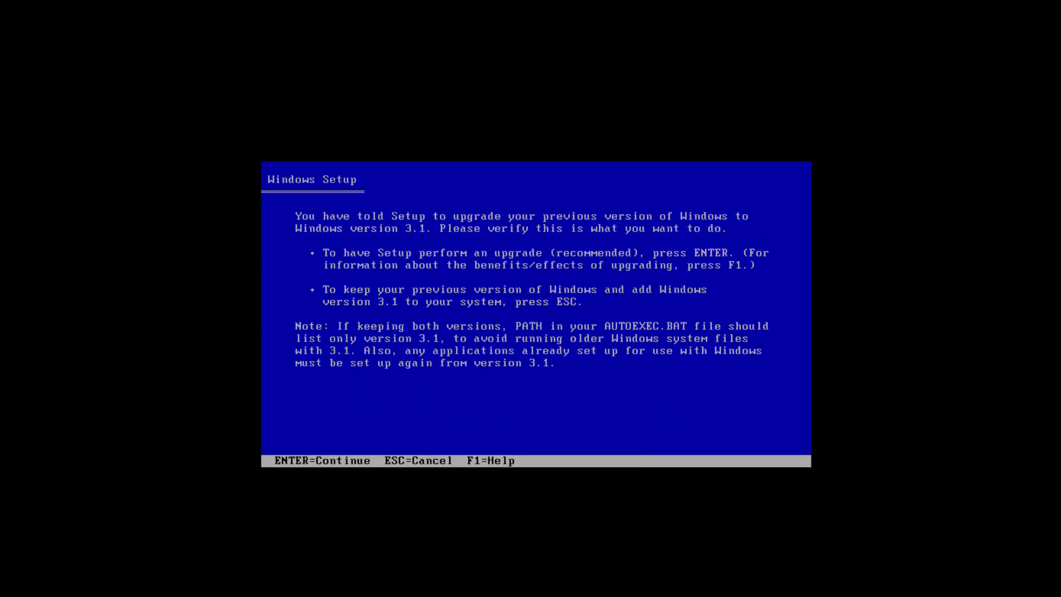
key("Return")
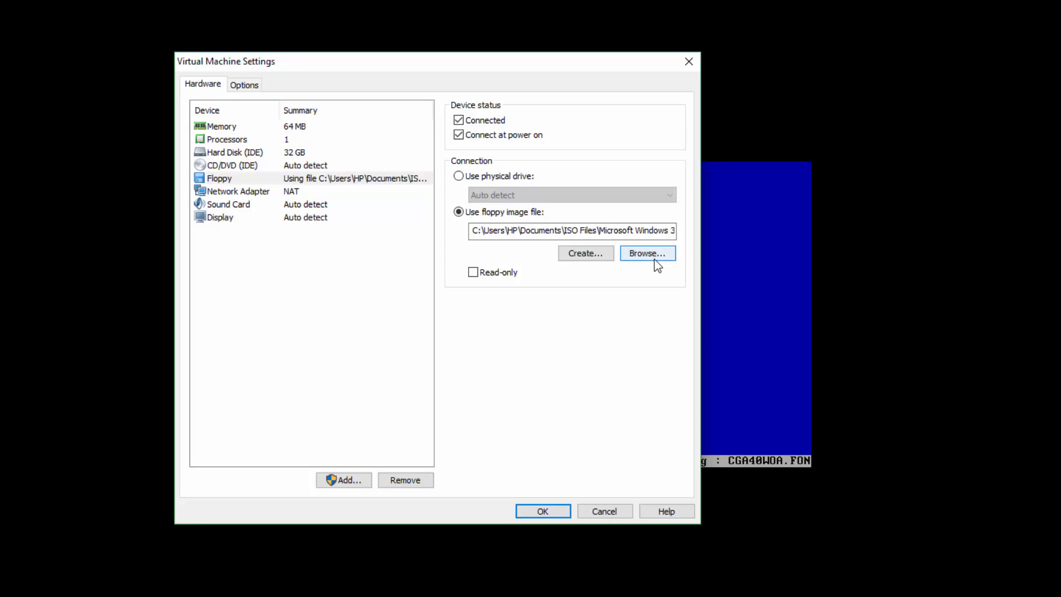
Step: Swap the floppy image to Disk02 and continue Setup
left_click(651, 254)
left_click(333, 192)
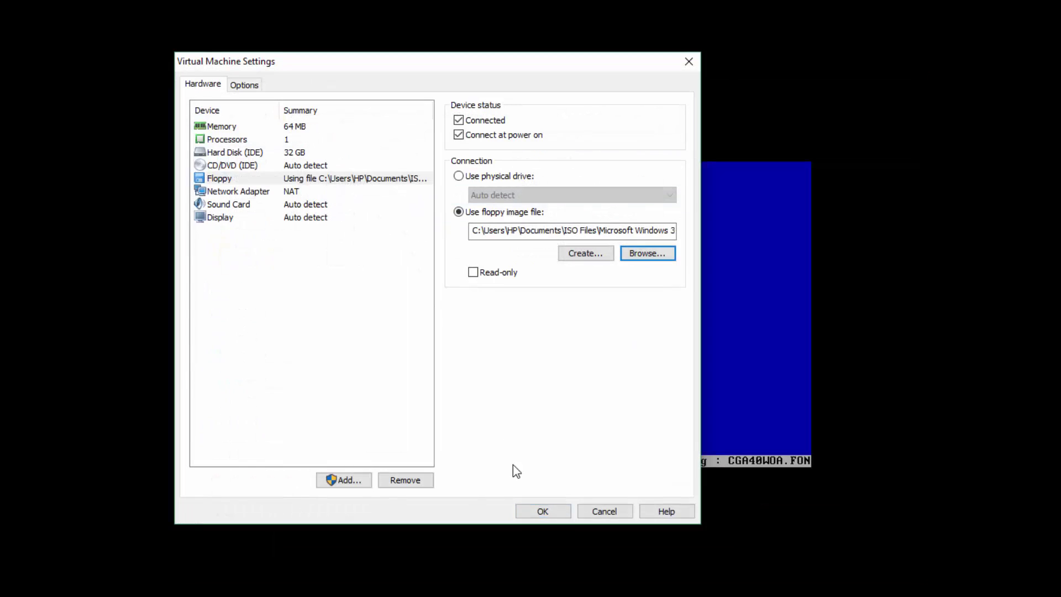
left_click(542, 511)
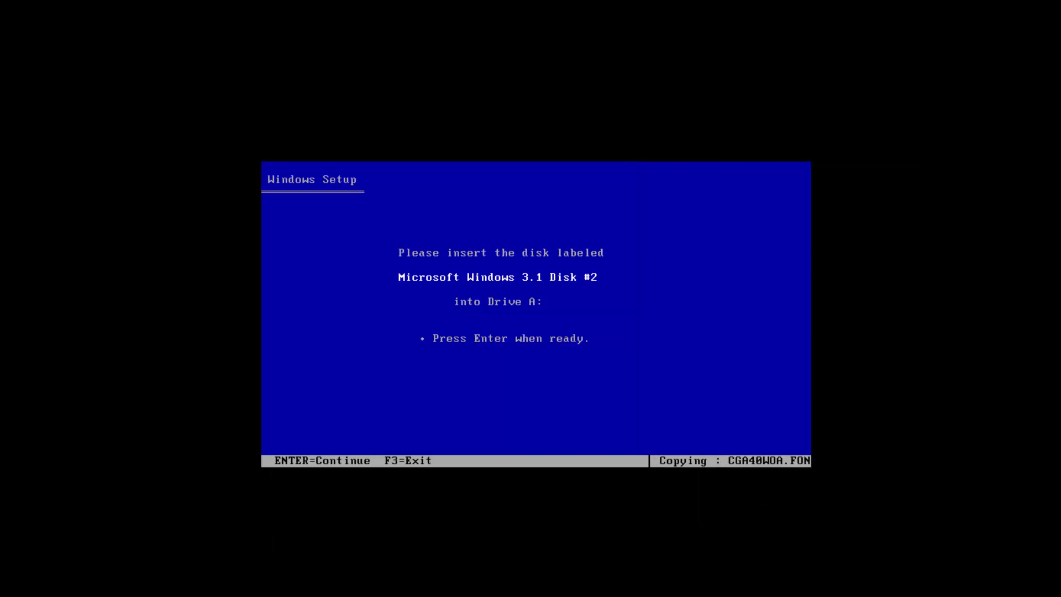
key("Return")
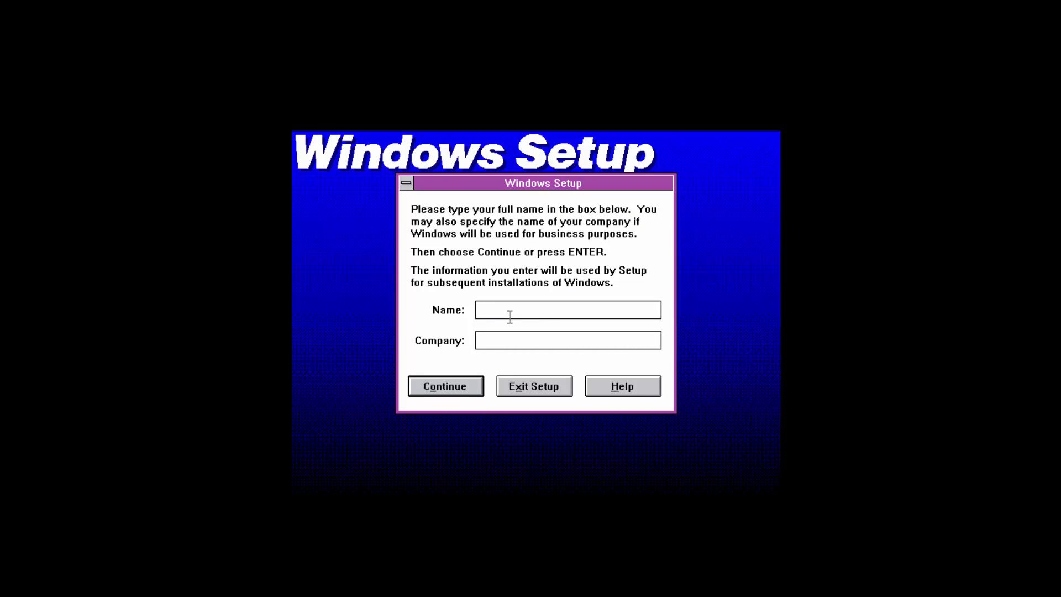
Step: Enter 'MS-DOS' as the Setup user name, leave Company blank, and confirm it
type("MS-DOS")
left_click(529, 334)
left_click(447, 389)
left_click(402, 329)
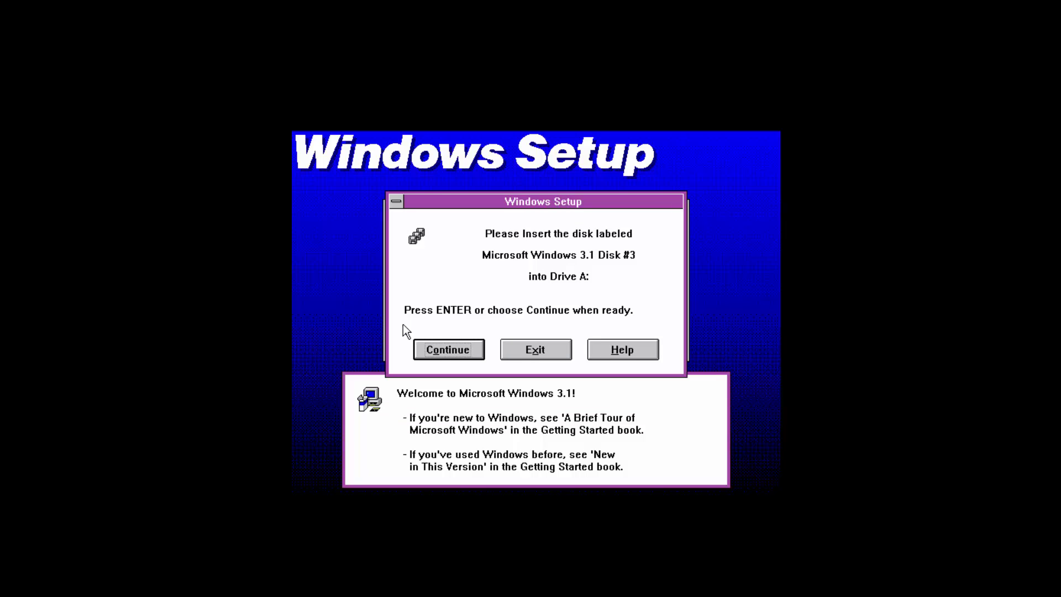
Step: Load the Disk03 floppy image and continue Setup
key("ctrl+d")
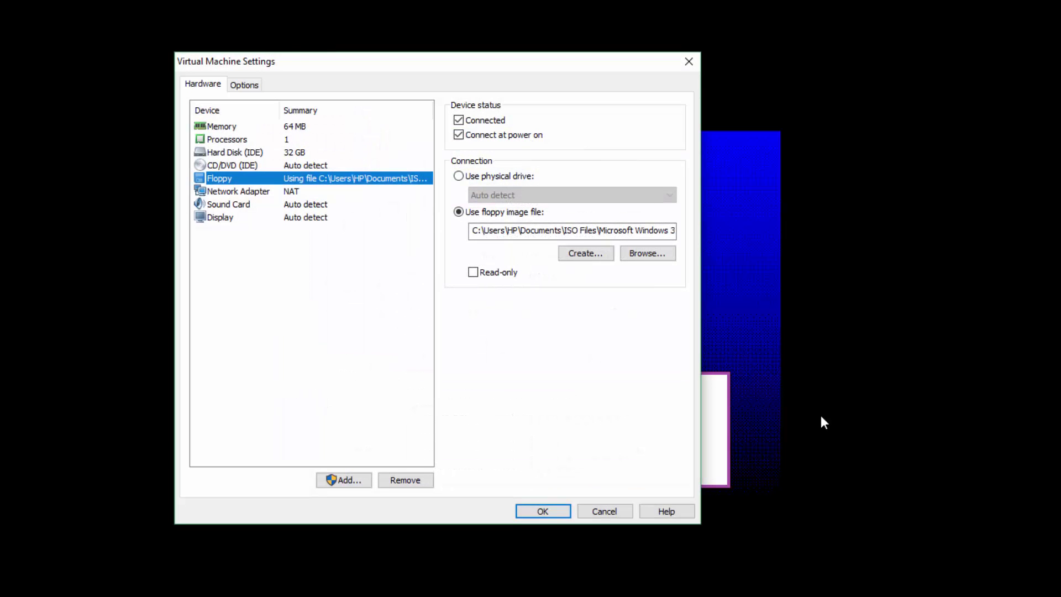
left_click(639, 256)
left_click(377, 210)
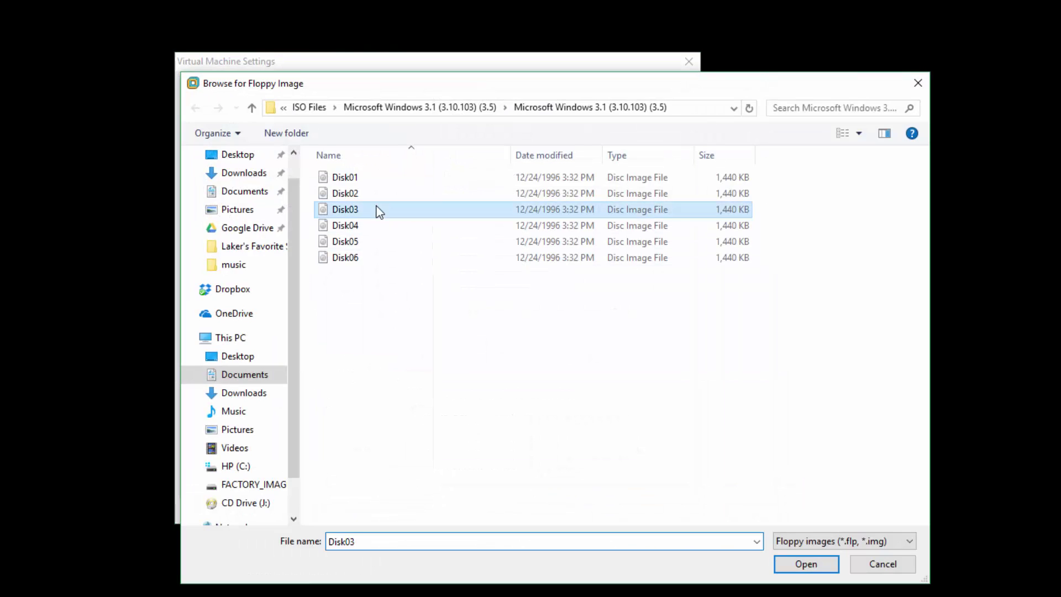
double_click(376, 210)
left_click(544, 511)
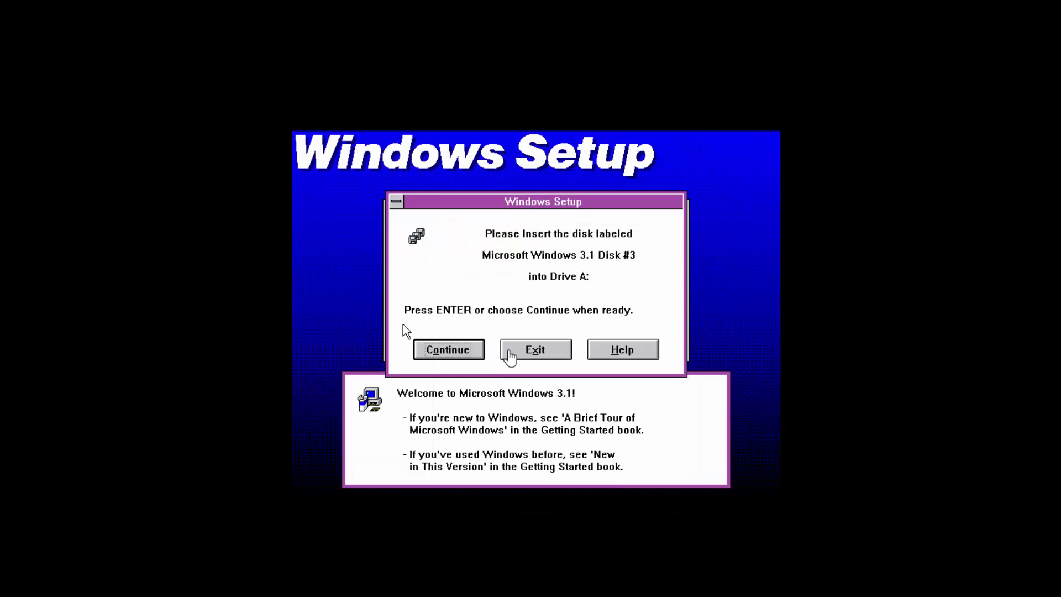
left_click(433, 354)
Step: Load the Disk04 floppy image and continue Setup
key("ctrl+d")
left_click(641, 253)
double_click(344, 225)
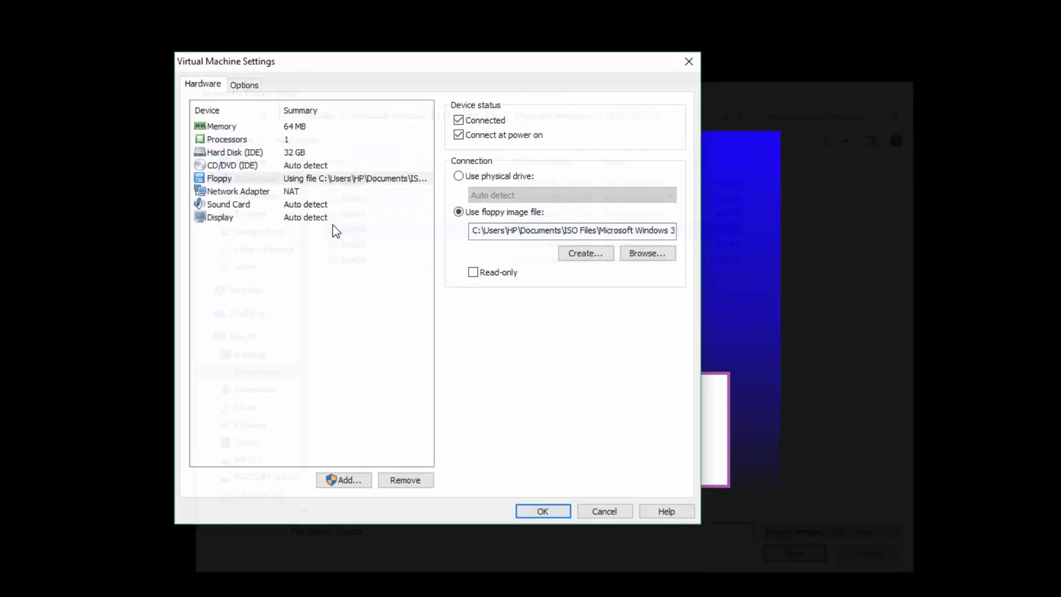
left_click(543, 511)
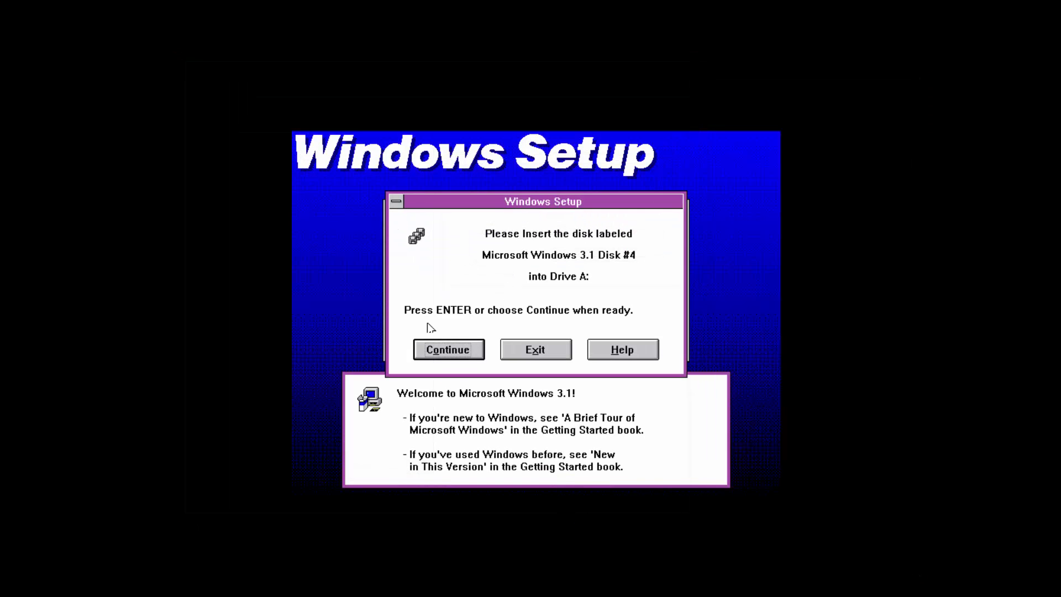
left_click(437, 356)
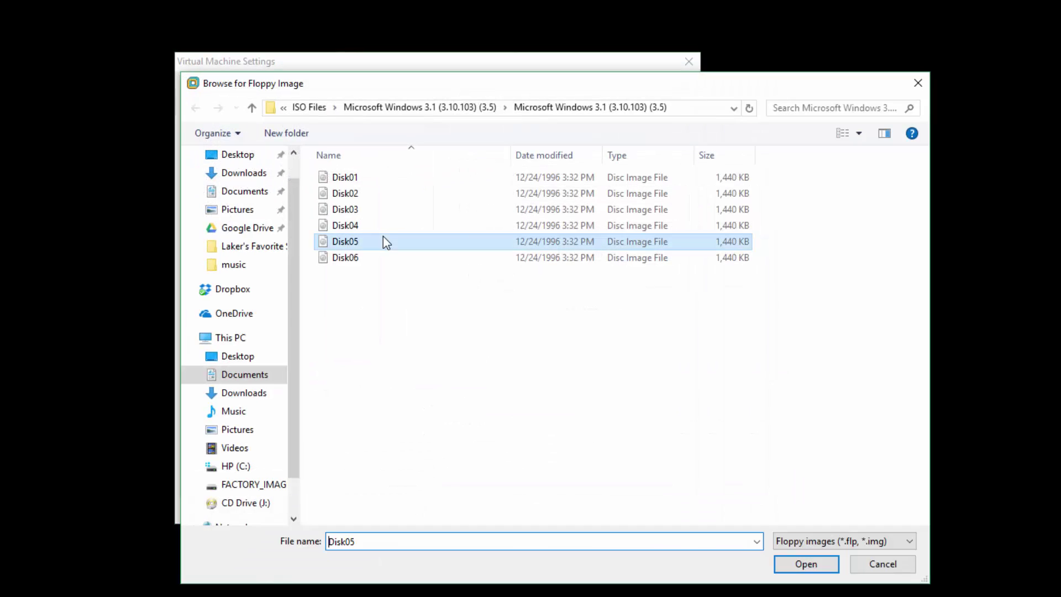
Step: Load Disk05 and then Disk06, continuing Setup after each
double_click(383, 240)
left_click(538, 511)
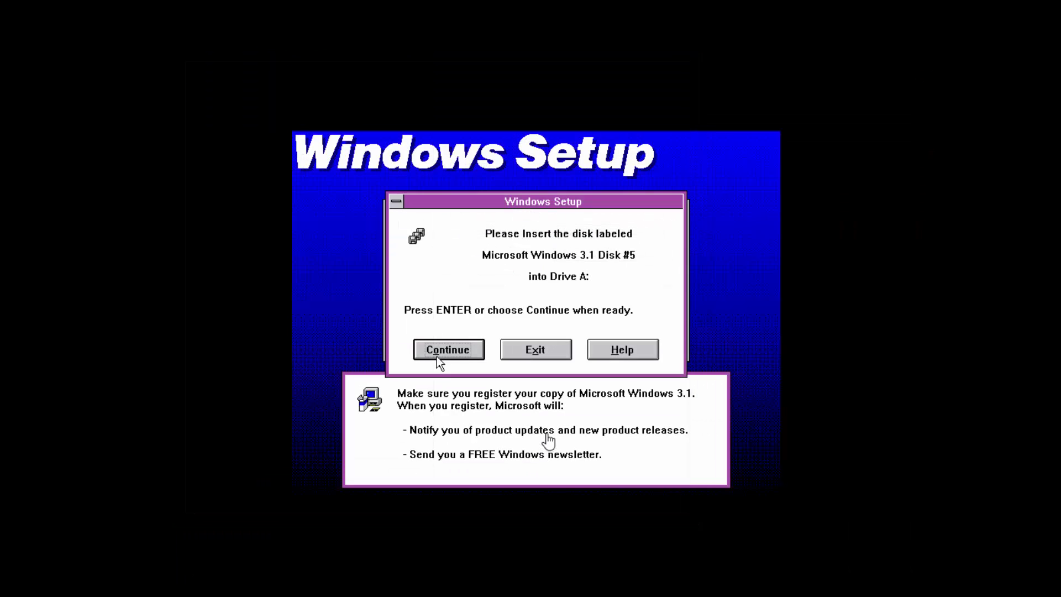
left_click(428, 349)
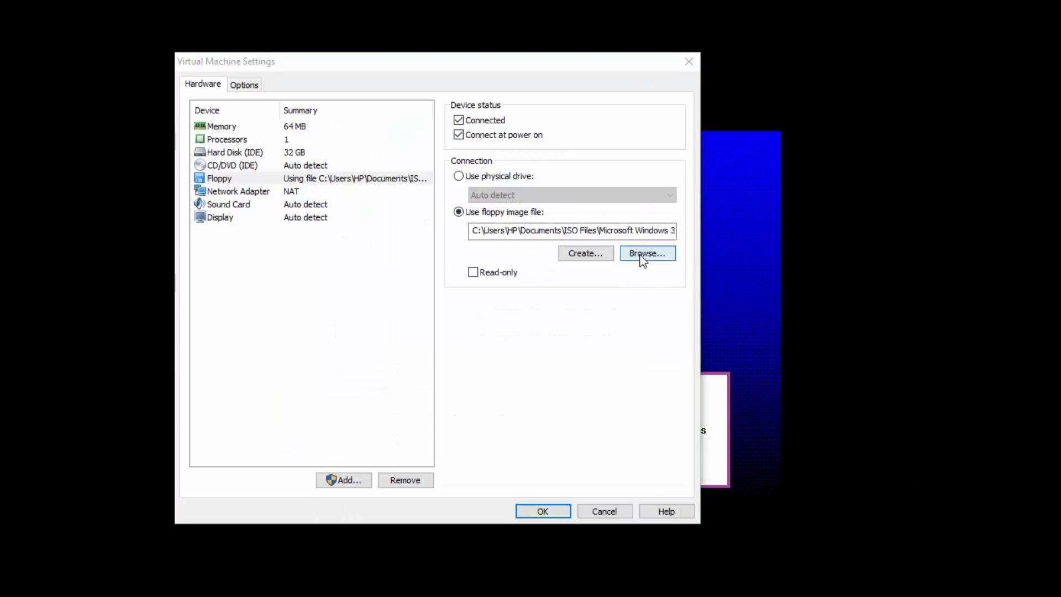
left_click(635, 255)
left_click(391, 258)
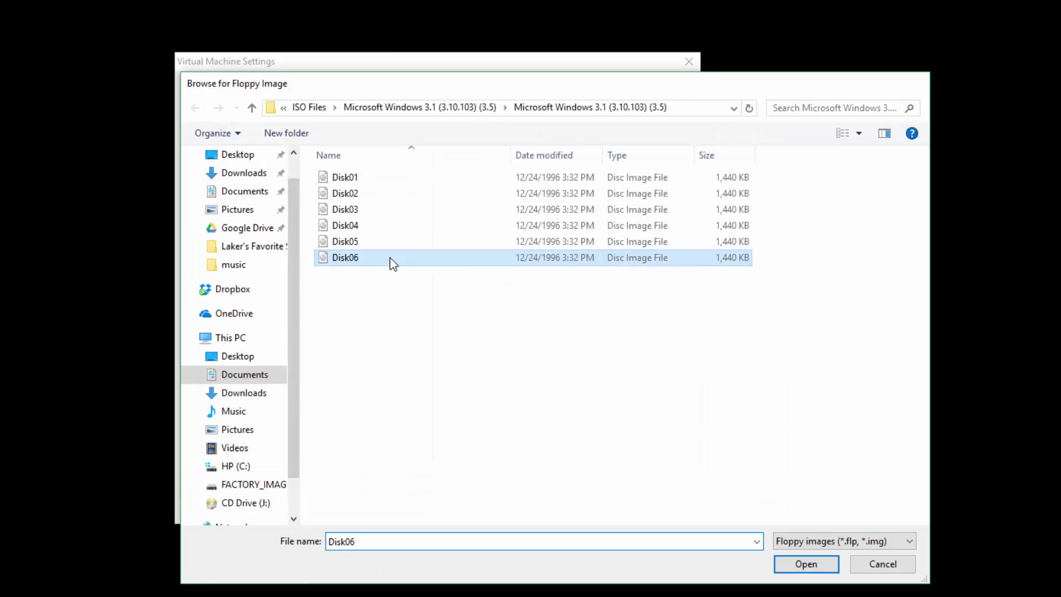
double_click(391, 258)
left_click(542, 513)
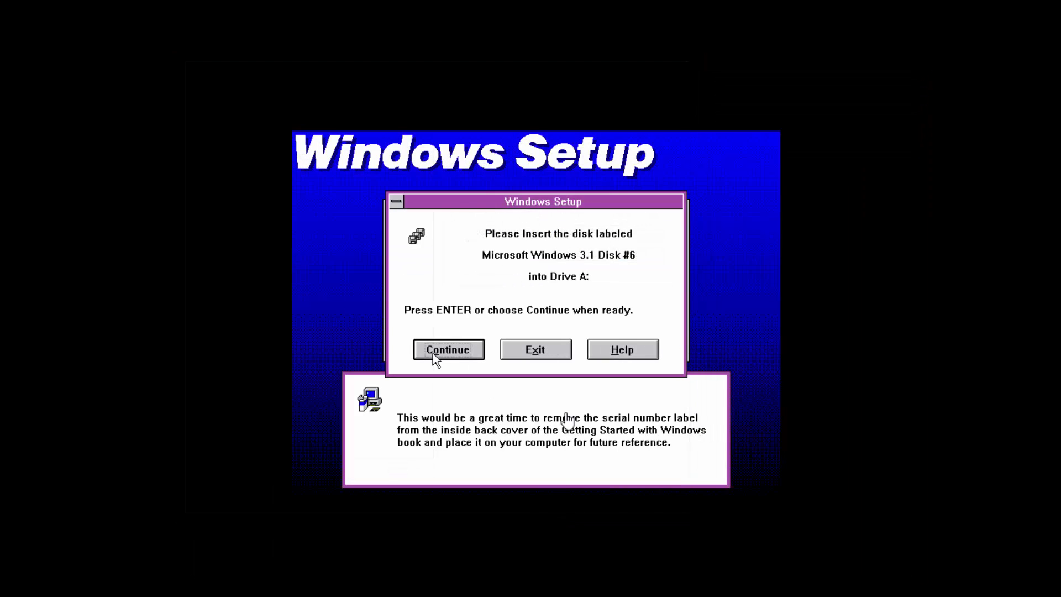
left_click(434, 352)
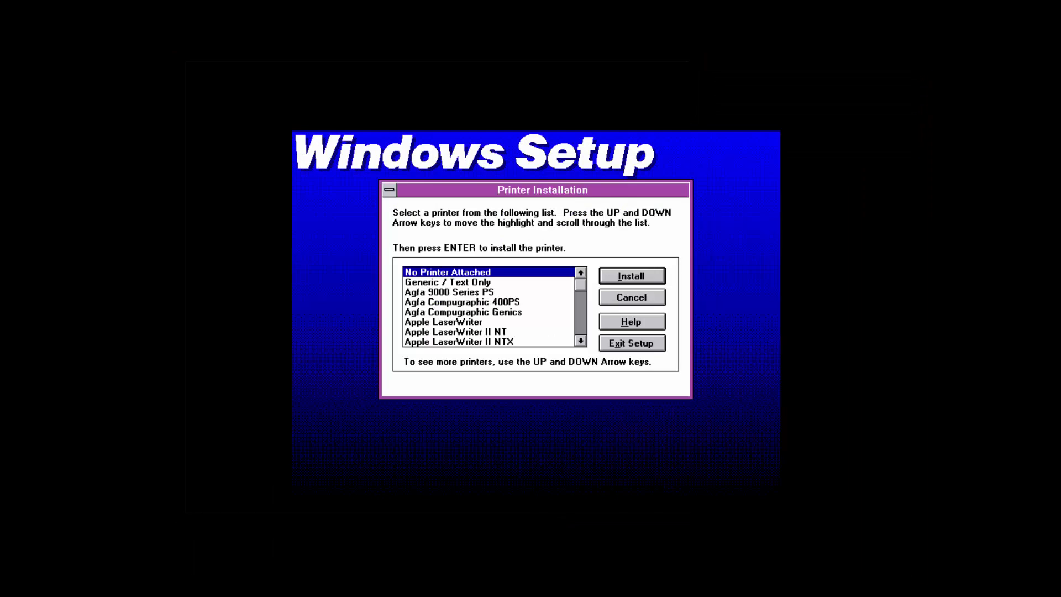
Step: Skip printer installation, let Setup finish, and reopen the VM's floppy settings with Ctrl+D
left_click(618, 279)
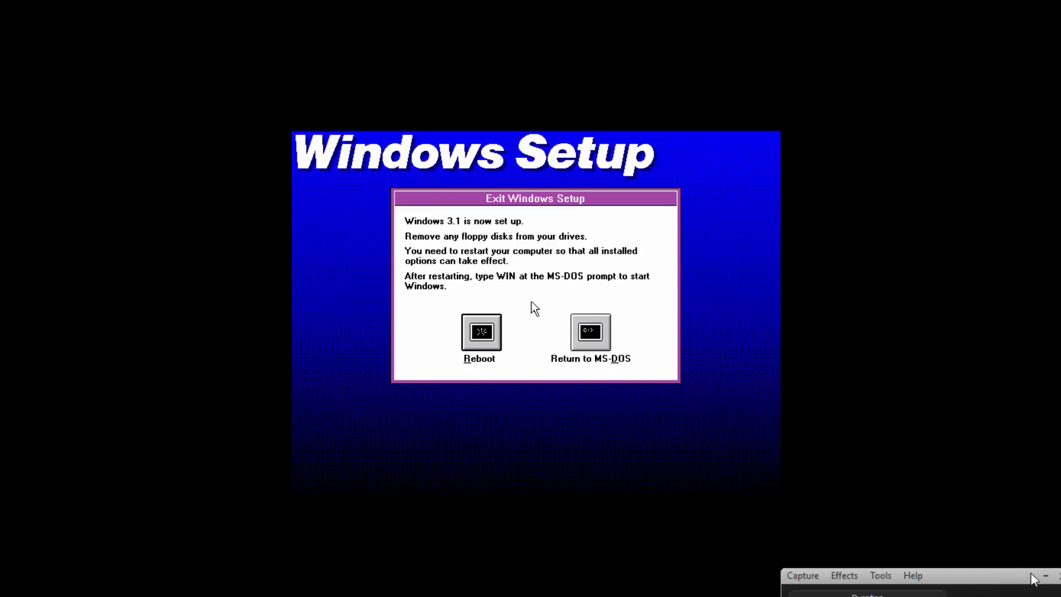
left_click(1045, 575)
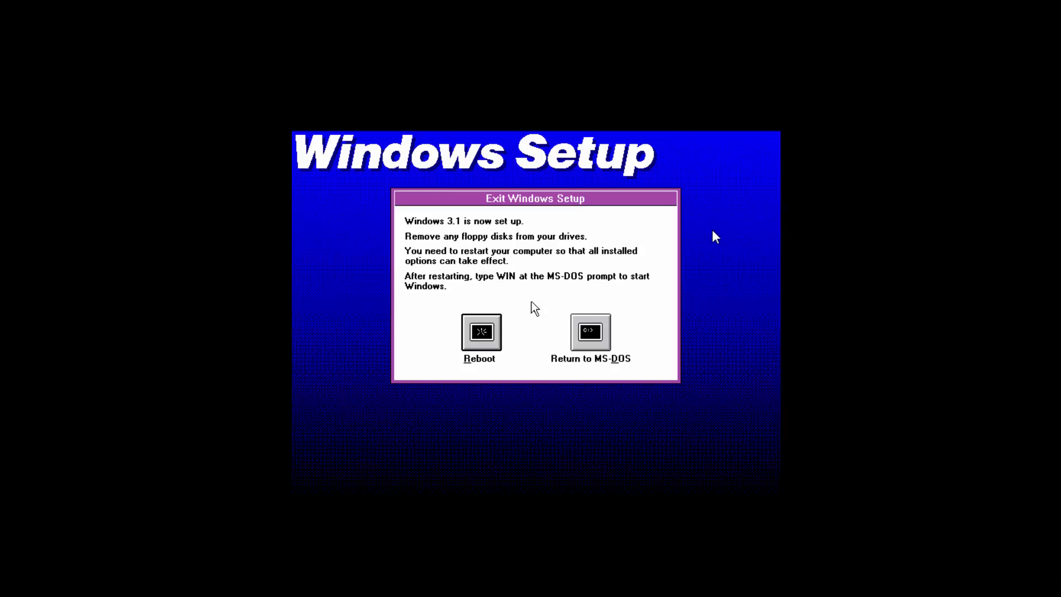
key("ctrl+d")
Step: Disconnect the floppy image, reboot the VM, and start Windows with 'win'
left_click(458, 135)
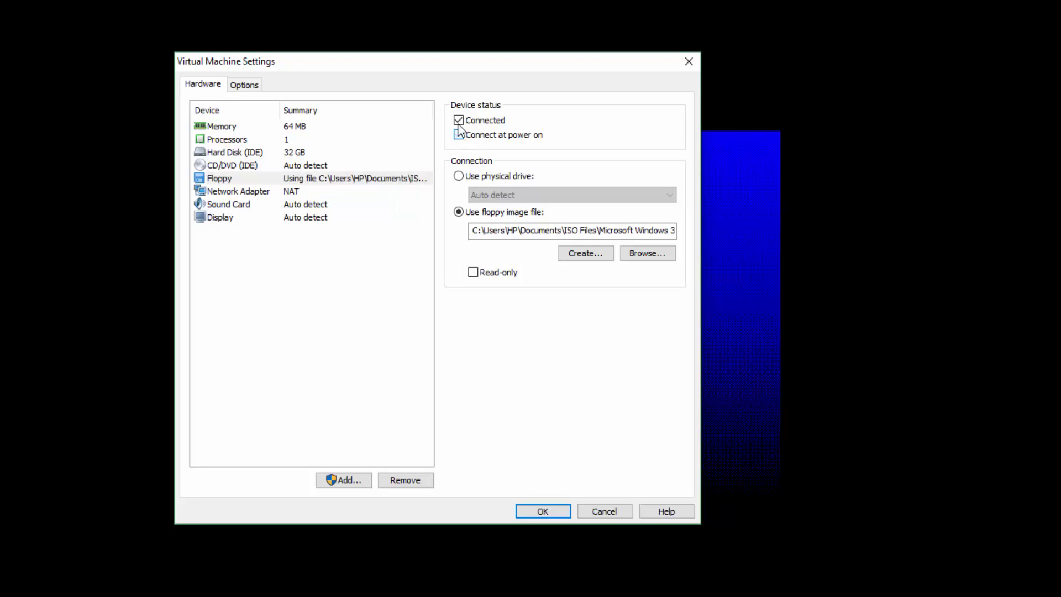
left_click(458, 120)
left_click(543, 509)
left_click(484, 334)
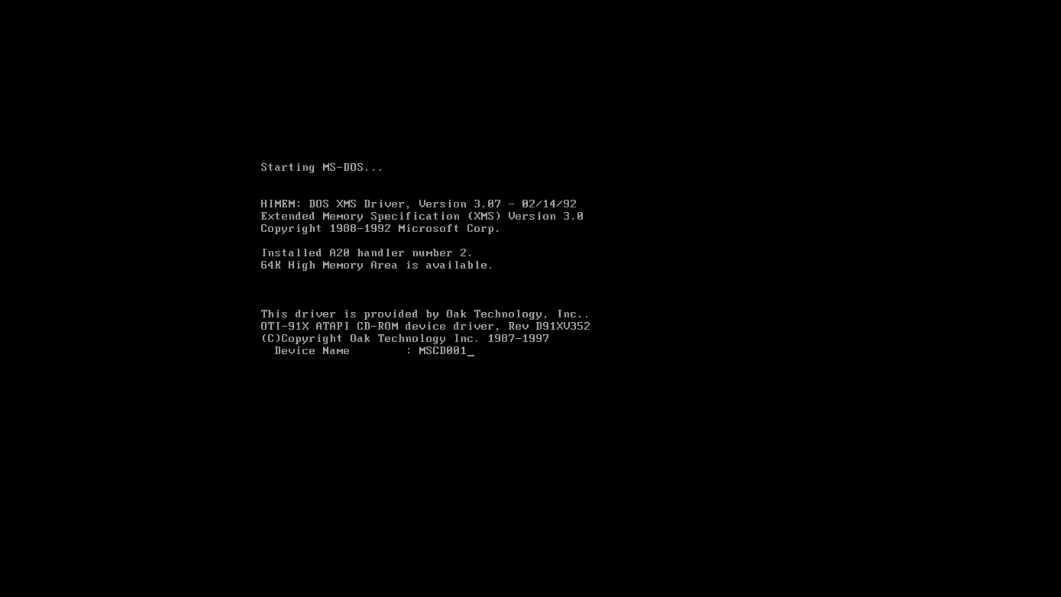
type("w")
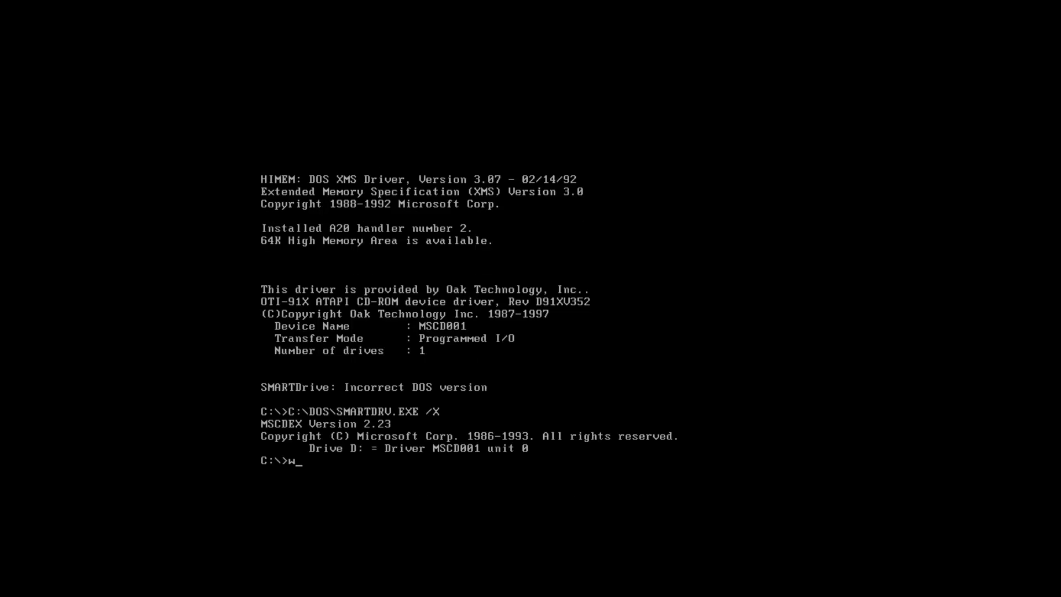
type("in")
key("Return")
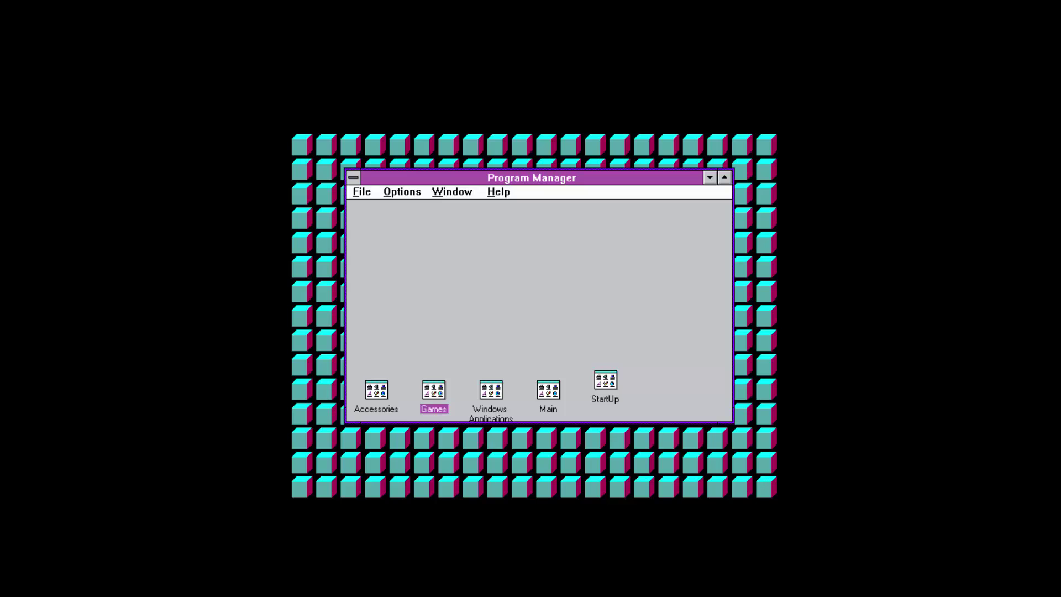
Step: Arrange the group icons, glance at Windows Applications, then open the Main group
left_click(452, 191)
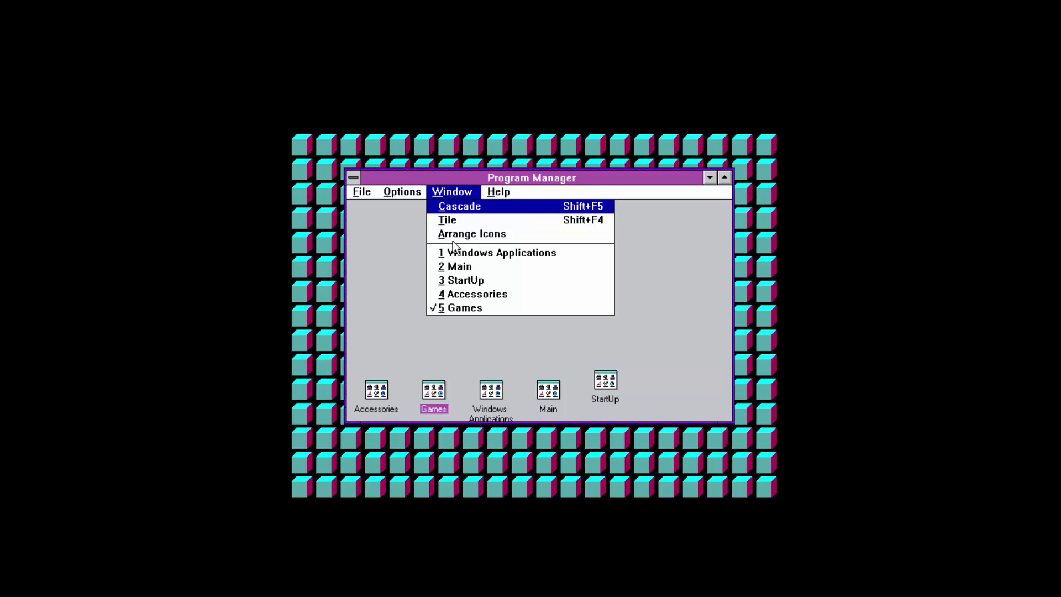
left_click(453, 238)
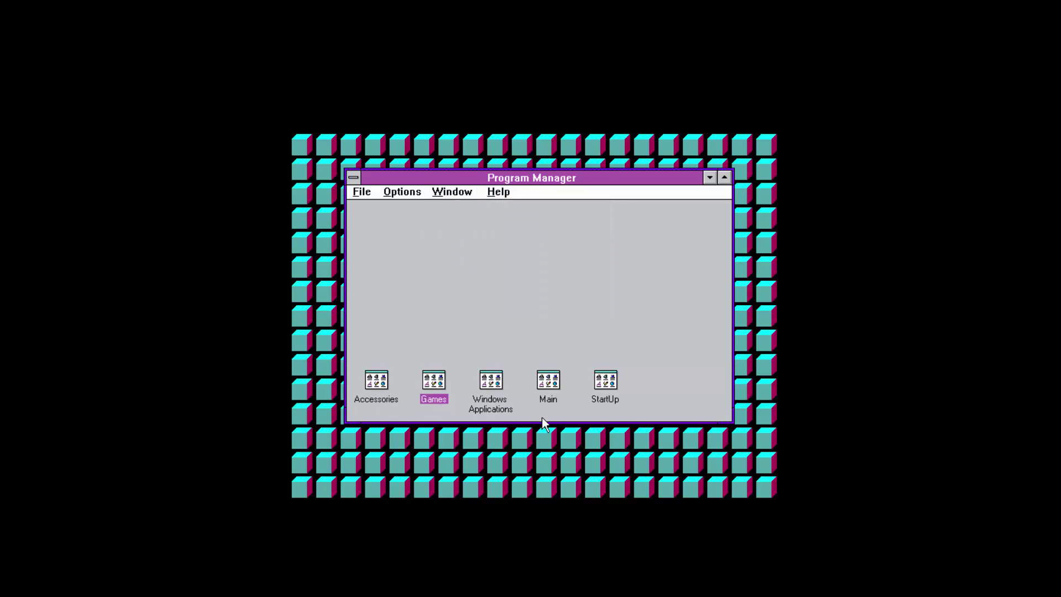
double_click(506, 390)
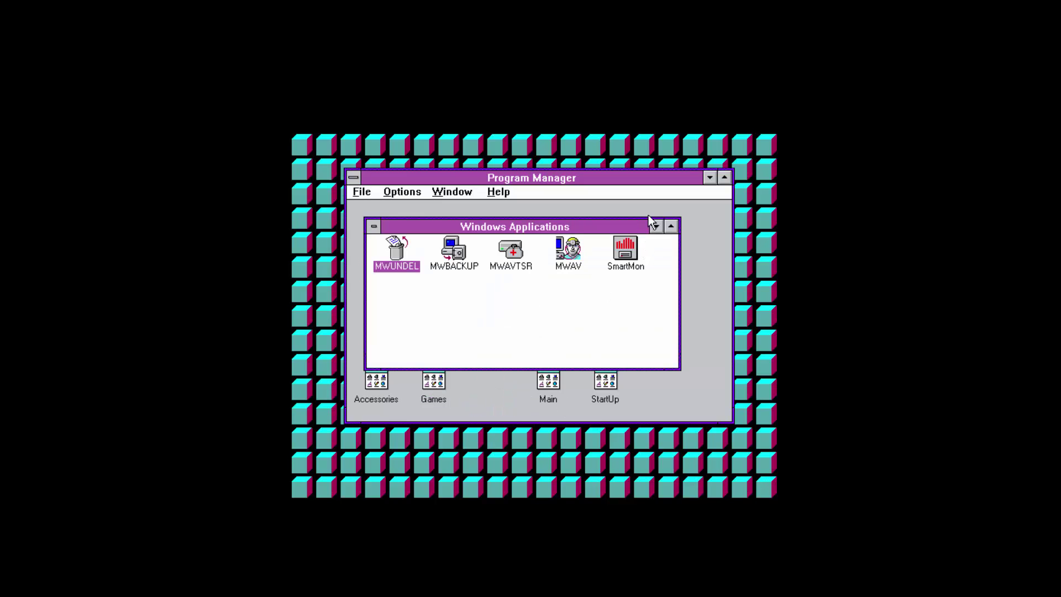
left_click(656, 227)
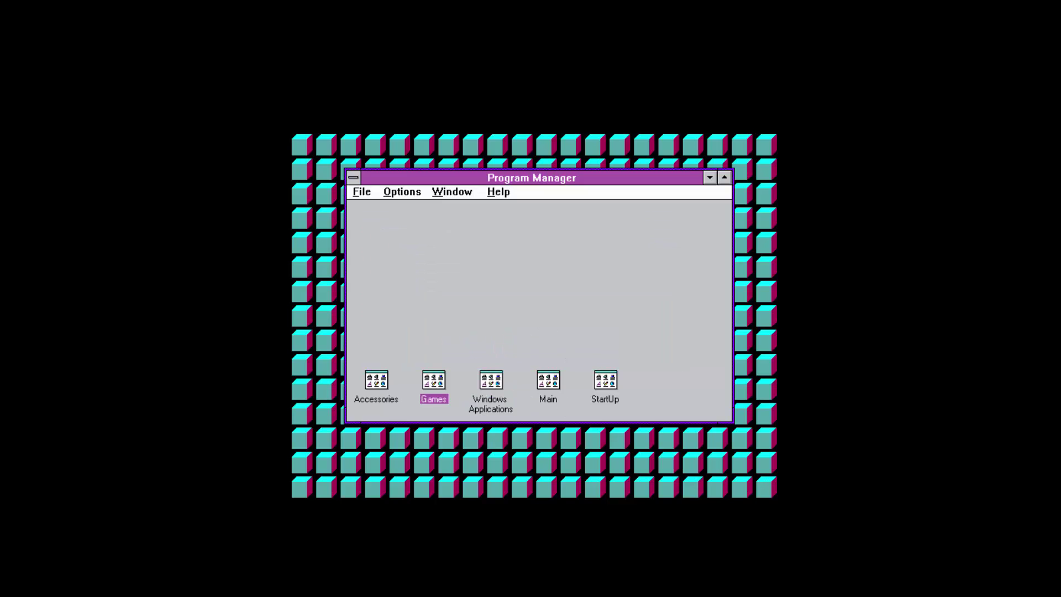
double_click(548, 383)
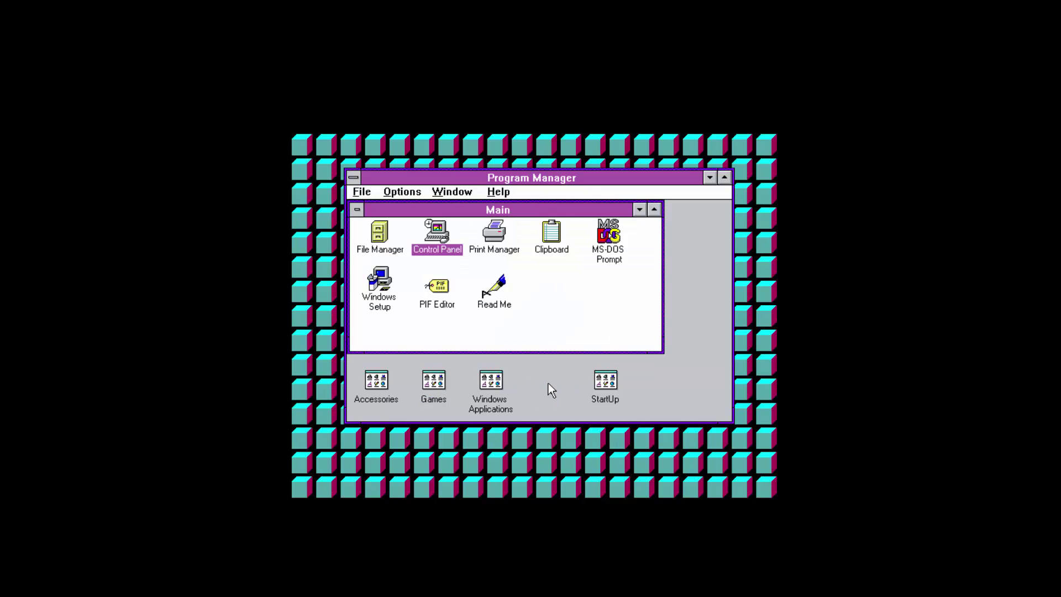
Step: In Control Panel's Desktop settings, set the wallpaper to cars.bmp and apply it
double_click(429, 239)
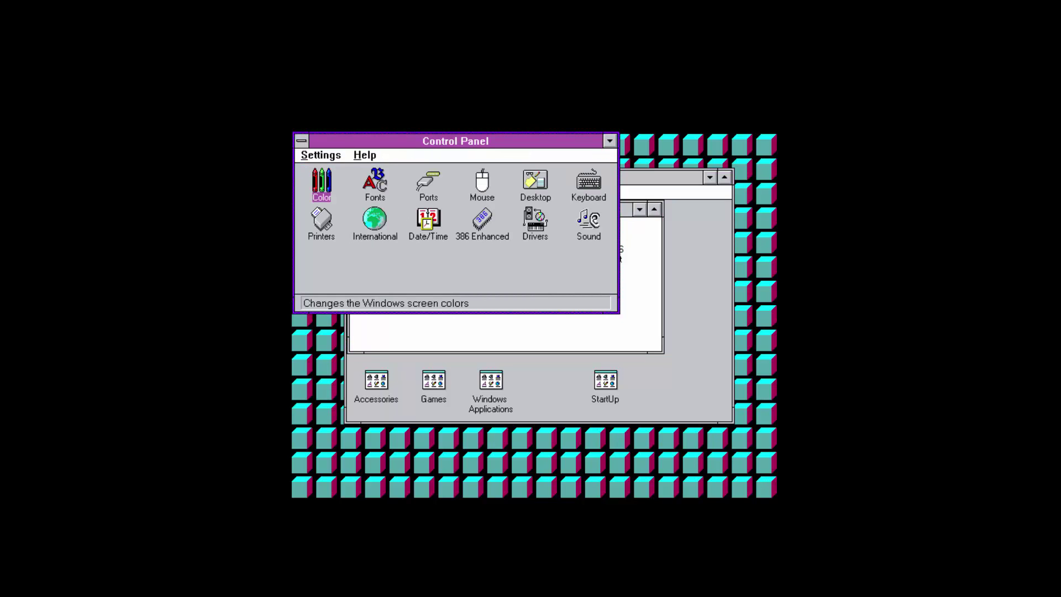
double_click(534, 180)
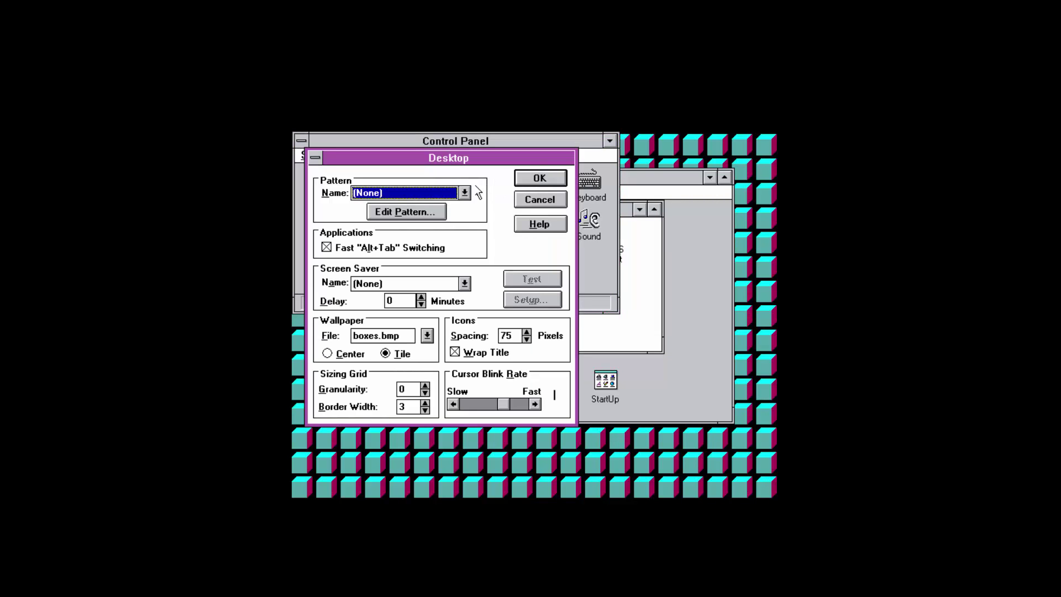
left_click(464, 192)
left_click(464, 192)
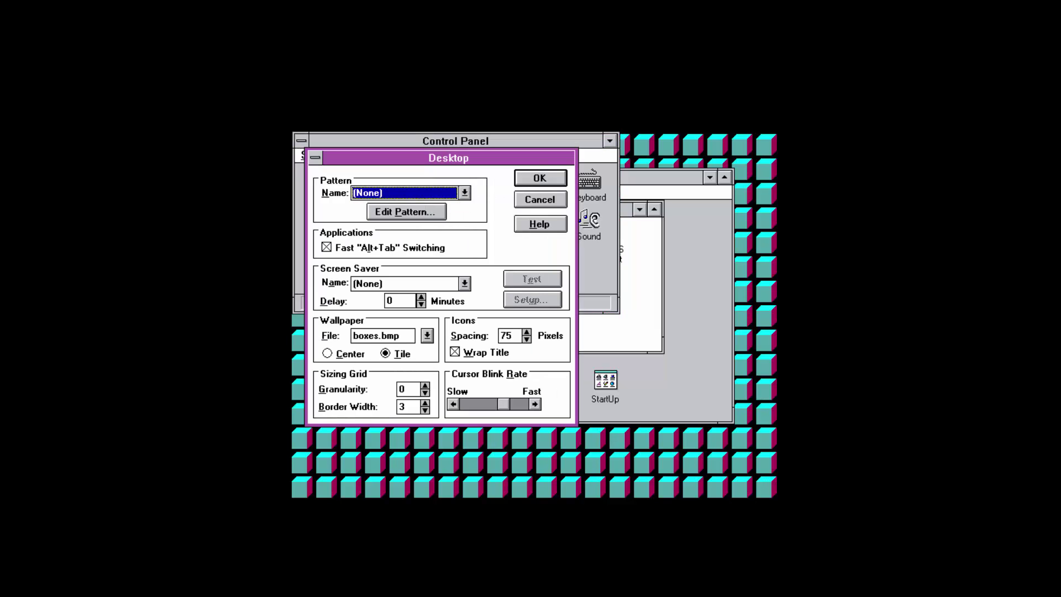
left_click(464, 283)
left_click(464, 282)
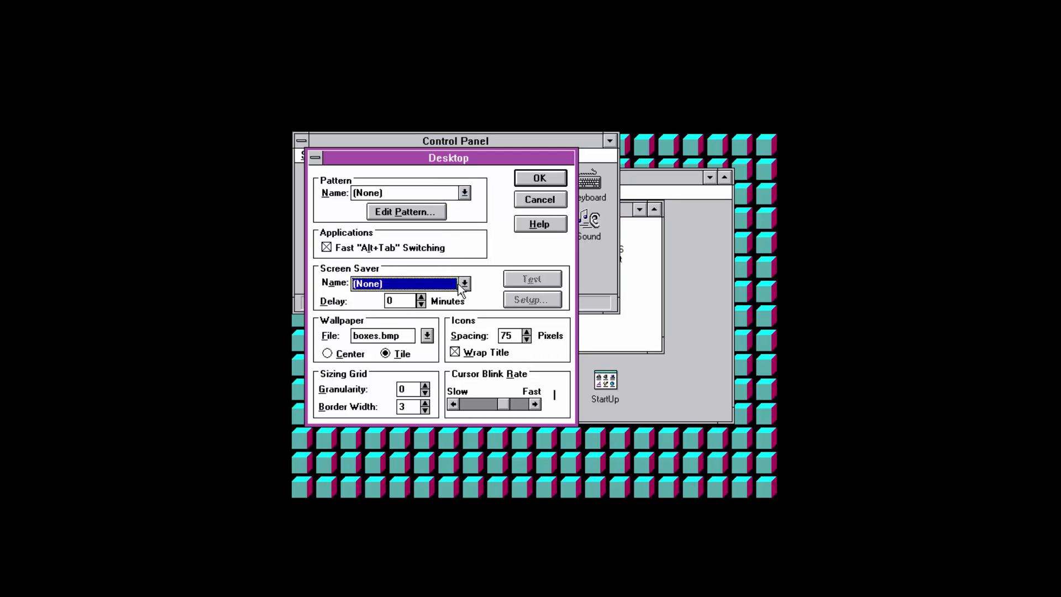
left_click(427, 335)
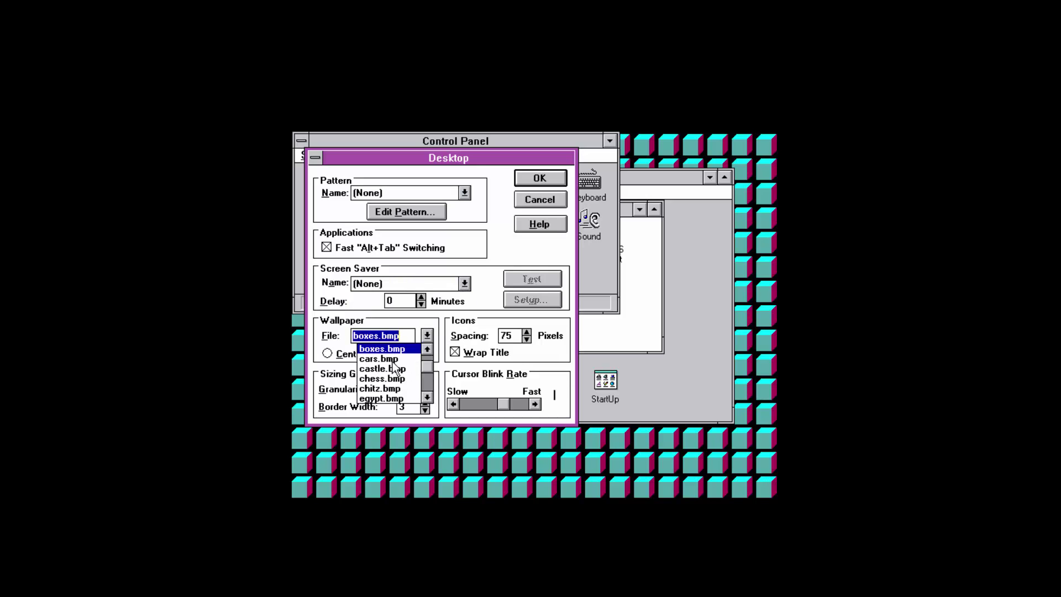
left_click(393, 360)
left_click(531, 182)
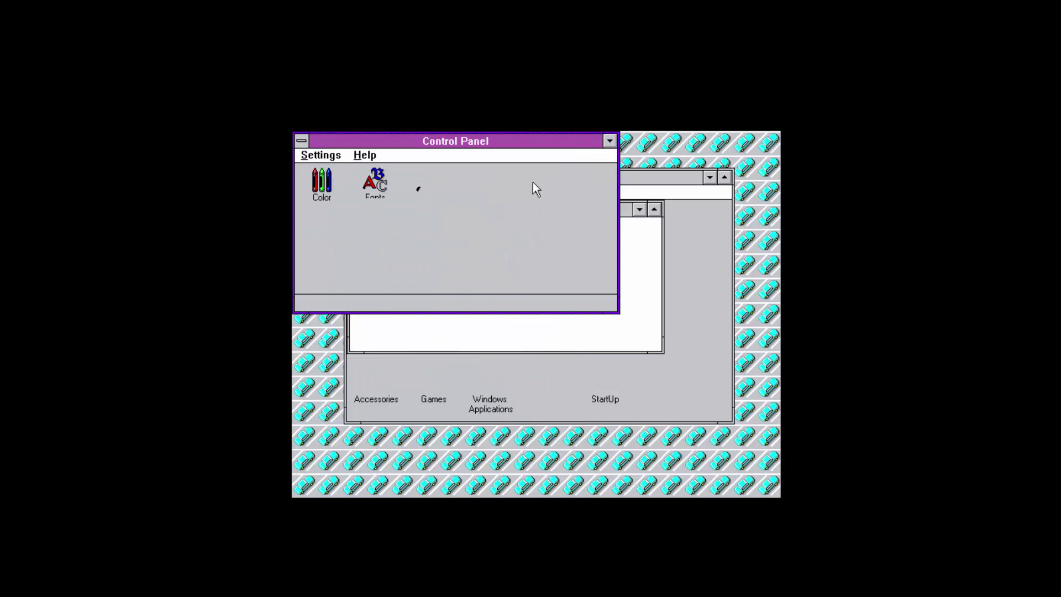
Step: Open the Color settings and look through the Color Schemes drop-down
double_click(322, 179)
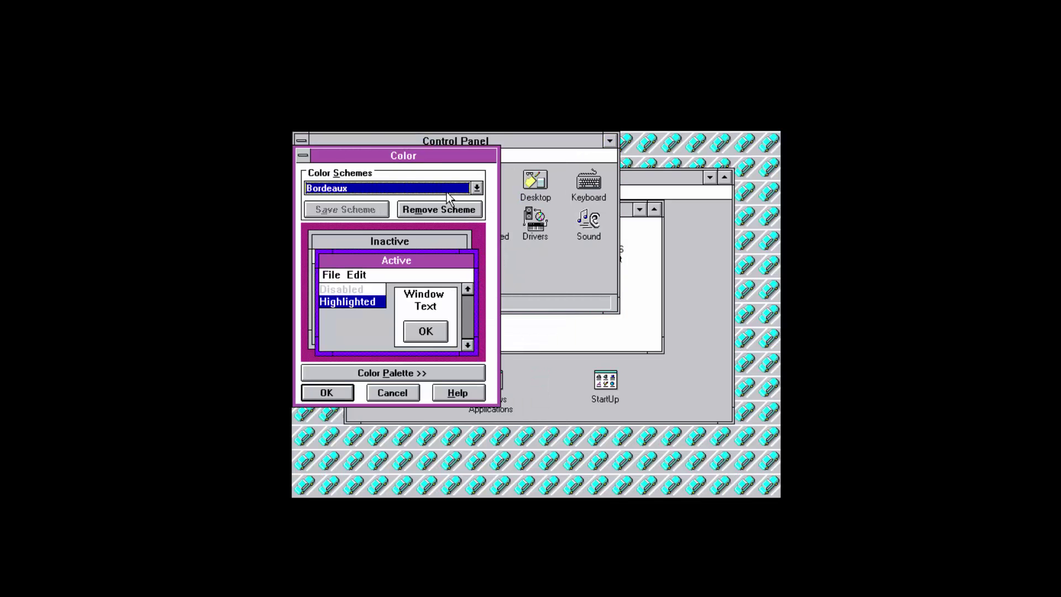
left_click(460, 191)
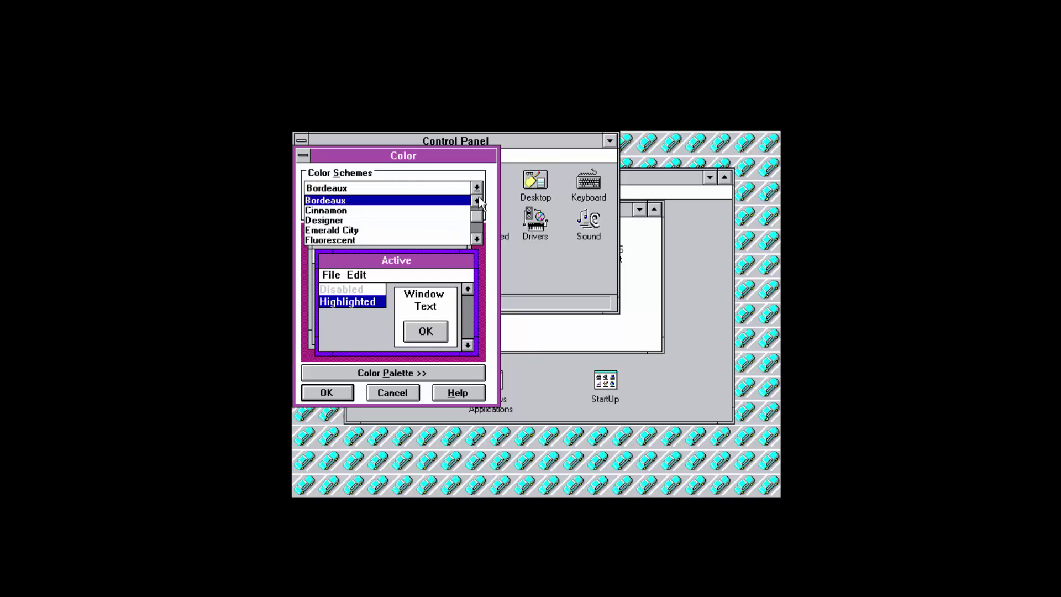
left_click(479, 231)
left_click(479, 231)
left_click(480, 231)
left_click(479, 231)
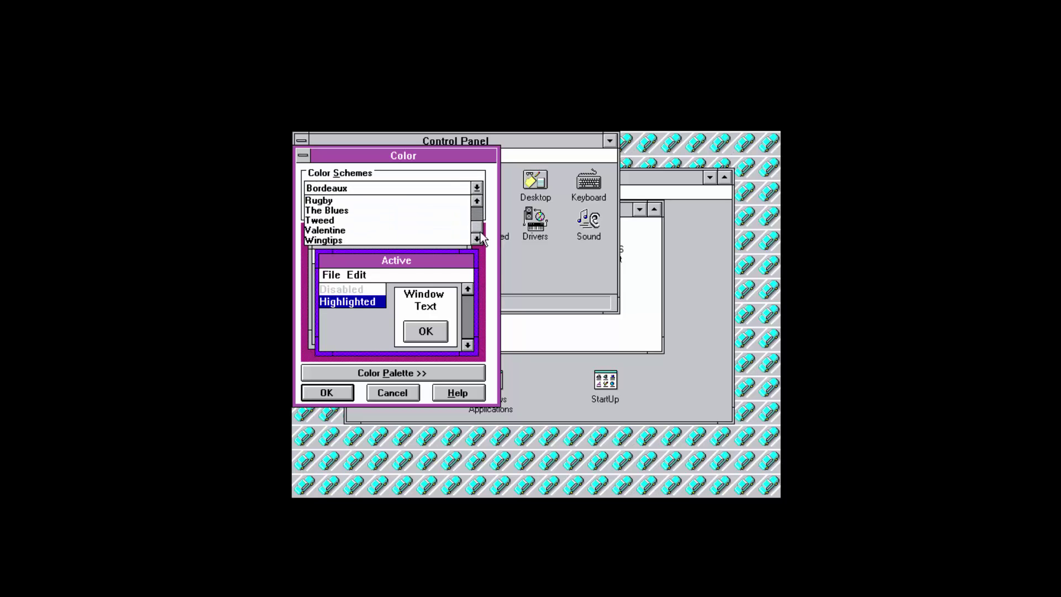
left_click(479, 203)
left_click(479, 203)
Step: Apply the Emerald City colour scheme in the guest's Color settings
left_click(479, 203)
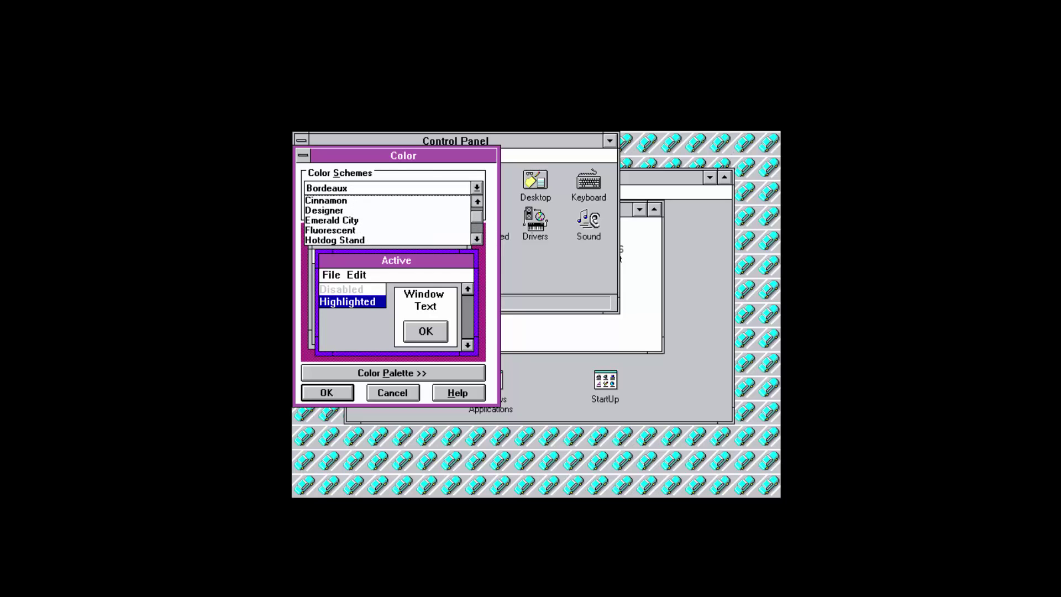
left_click(331, 220)
left_click(326, 393)
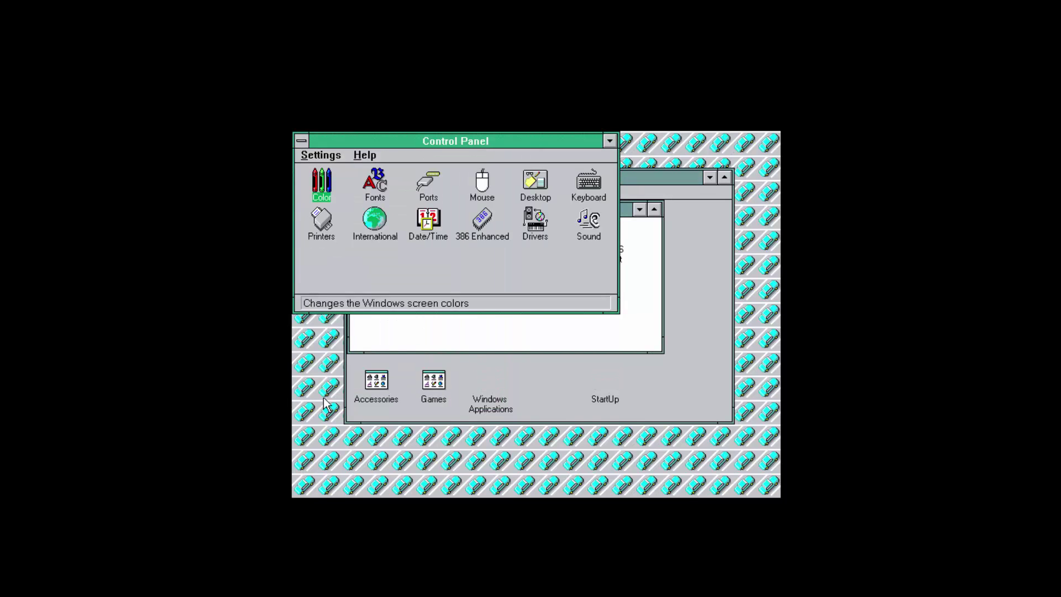
Step: Close Control Panel and choose Exit Windows from Program Manager's File menu
left_click(301, 142)
left_click(302, 141)
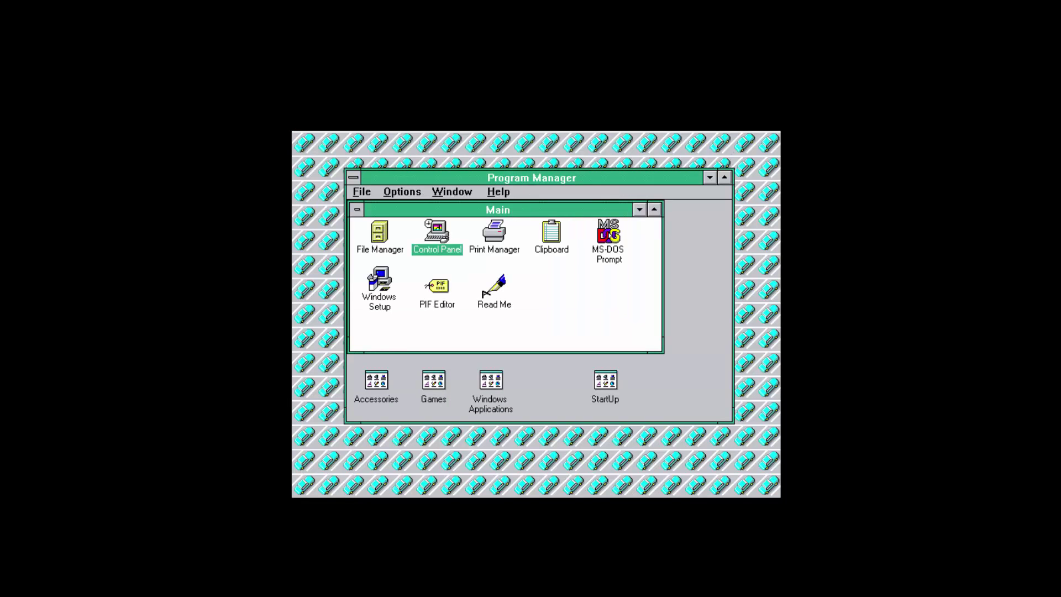
left_click(360, 192)
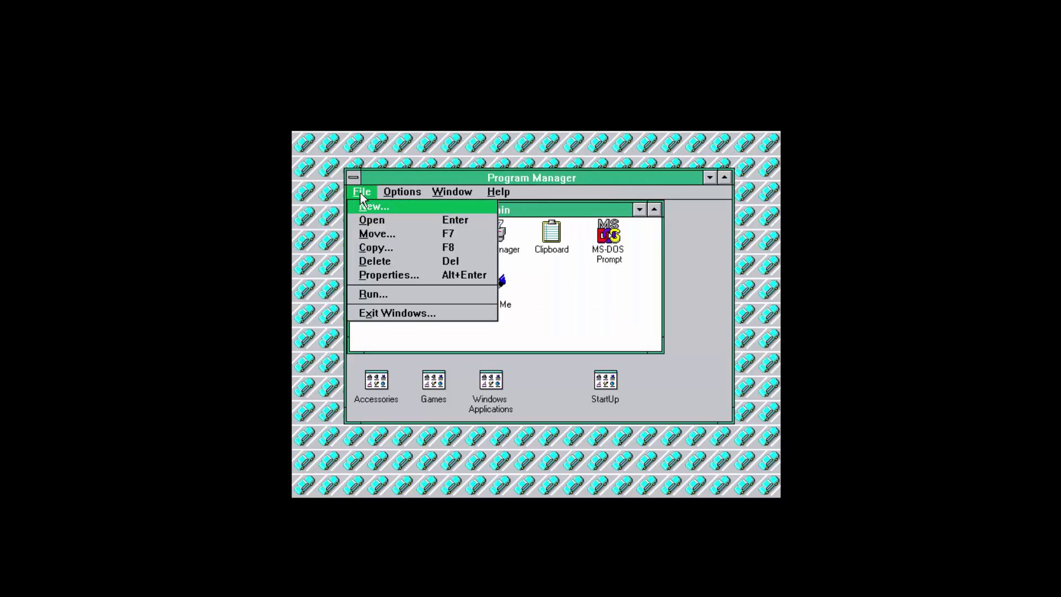
left_click(378, 314)
Step: Confirm exiting to DOS, then connect the floppy drive with Disk01 from the Windows 3.11 folder
left_click(495, 338)
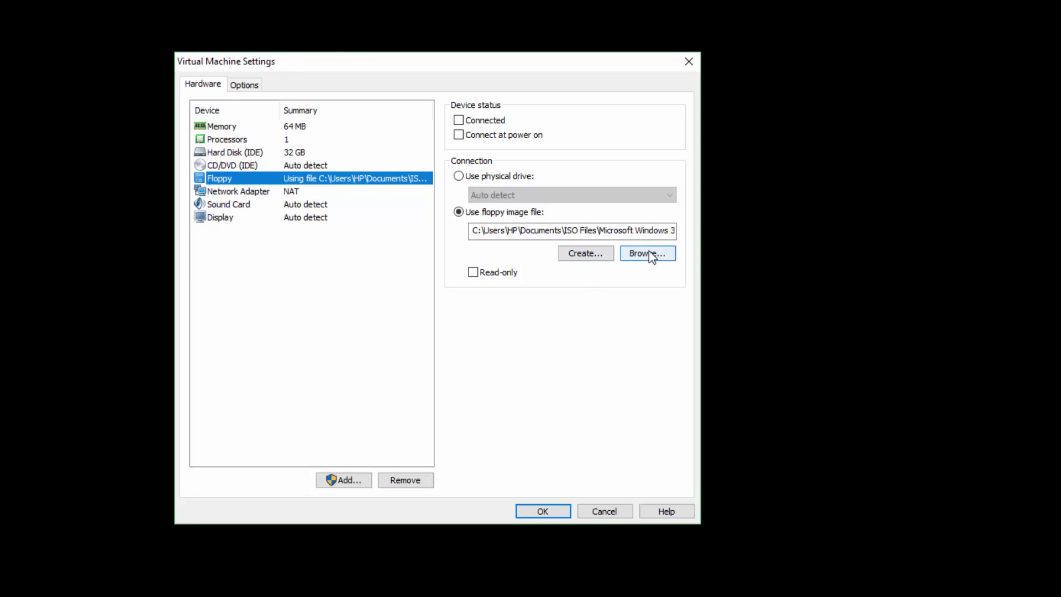
left_click(647, 253)
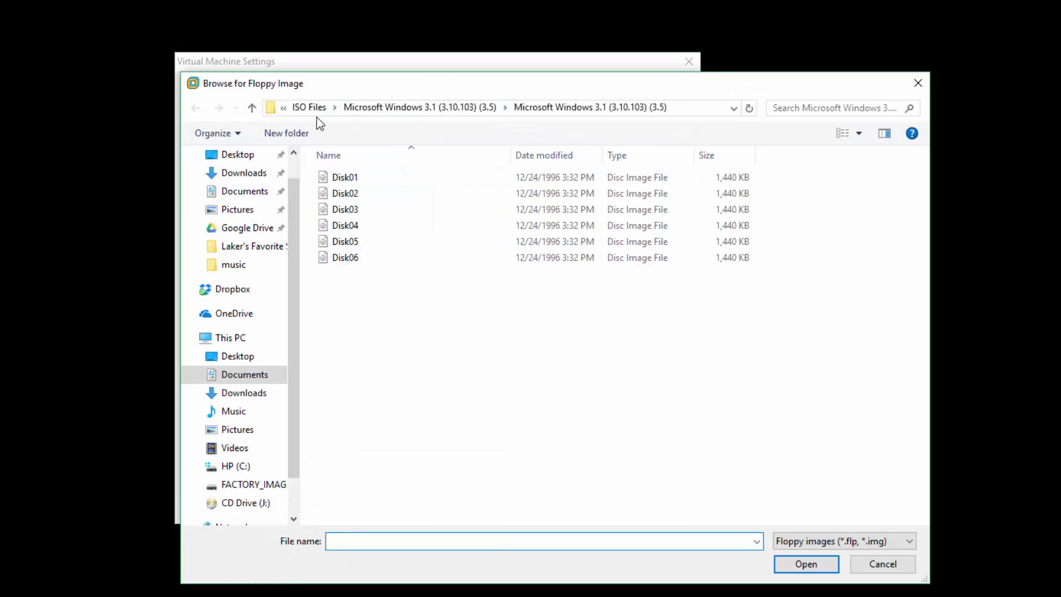
left_click(315, 107)
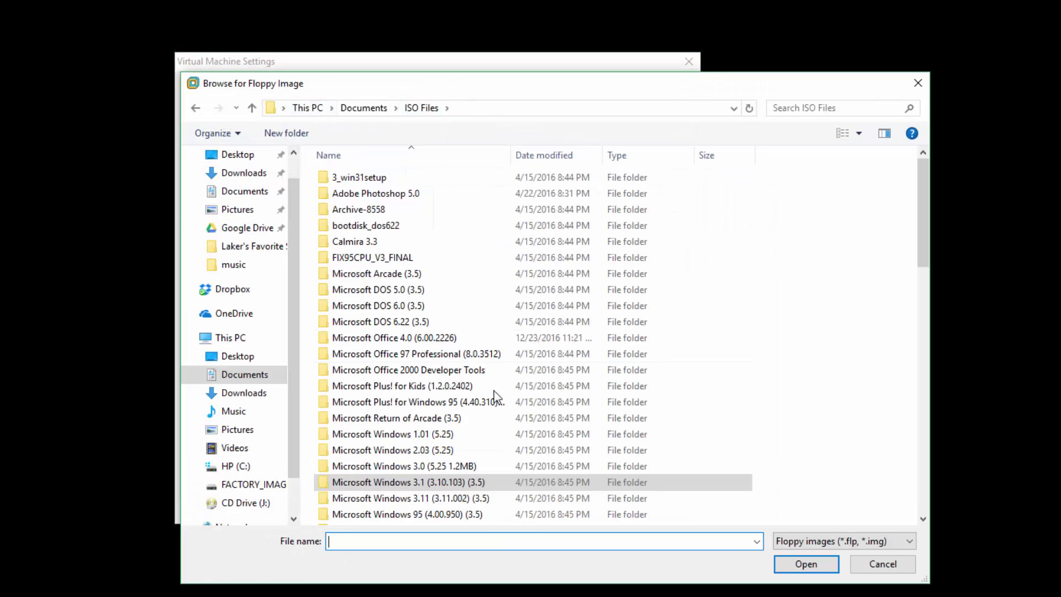
double_click(445, 498)
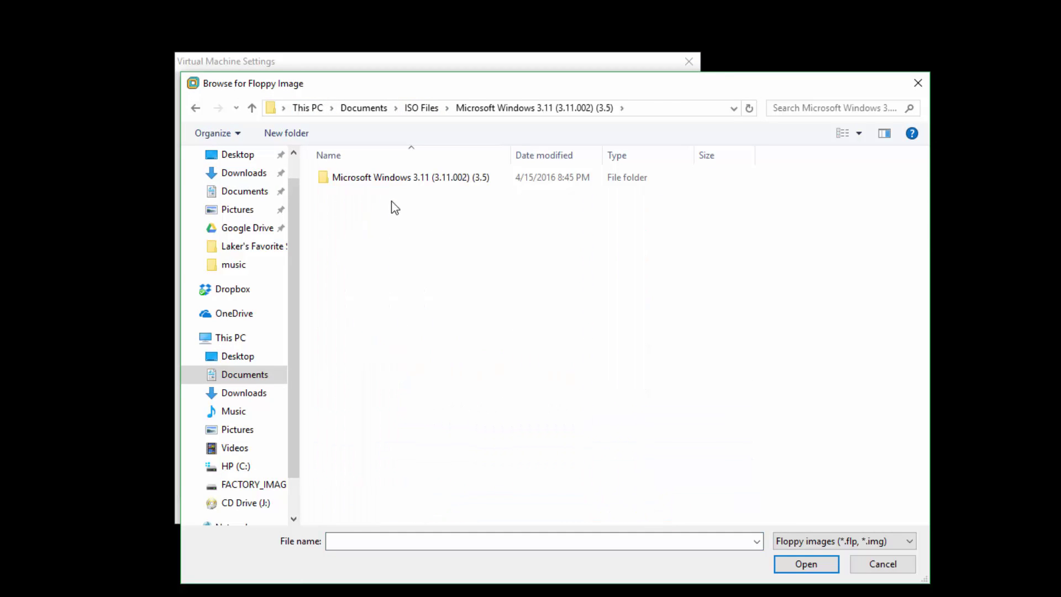
double_click(398, 177)
double_click(398, 177)
left_click(458, 120)
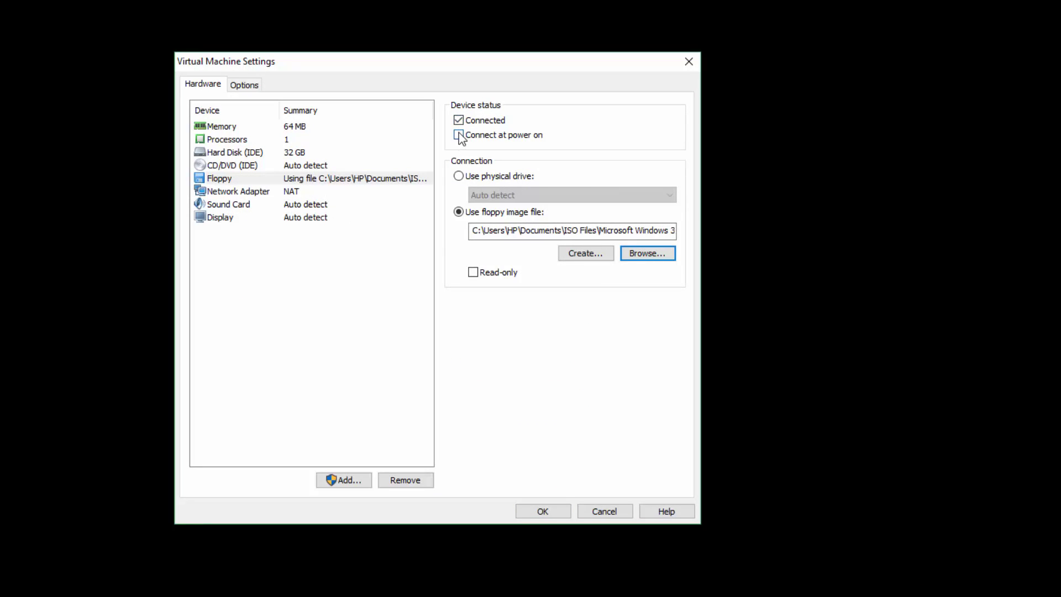
left_click(541, 509)
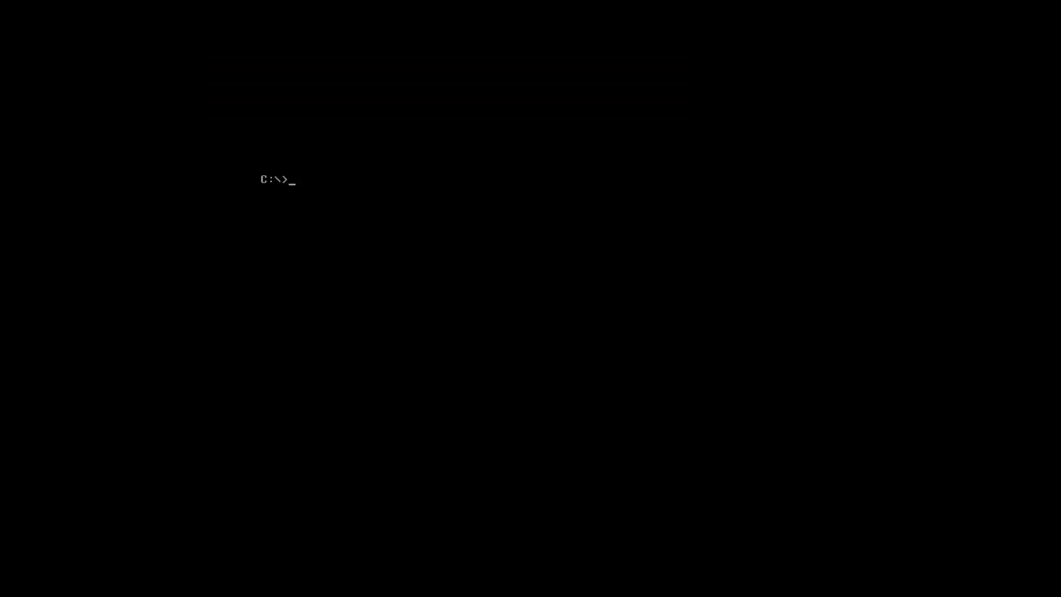
Step: Run setup from drive A:, accepting Express Setup and upgrading the existing Windows
type("a:")
key("Return")
type("setup")
key("Return")
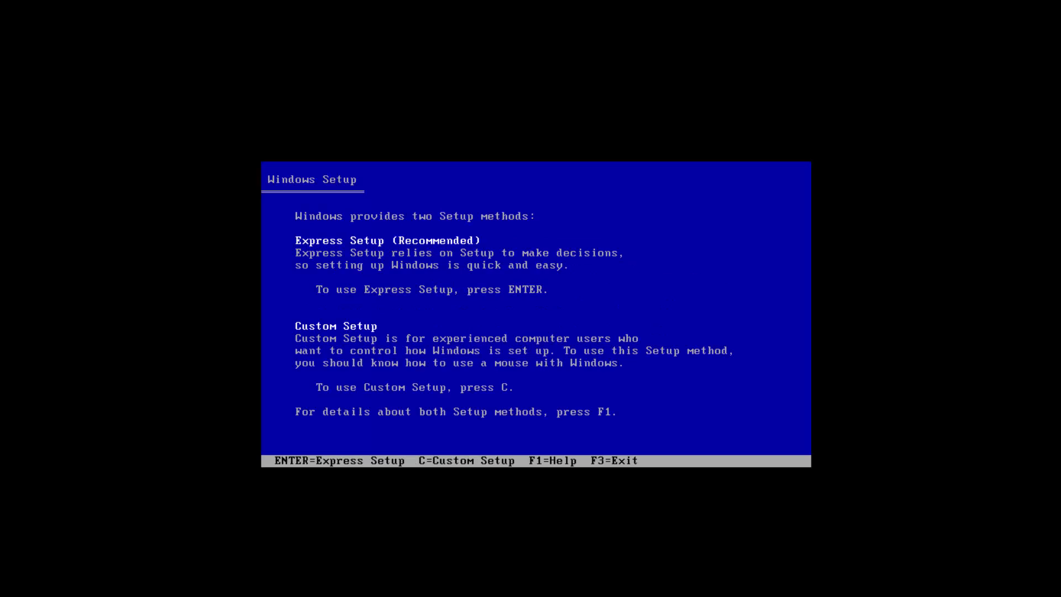
key("Return")
key("Return")
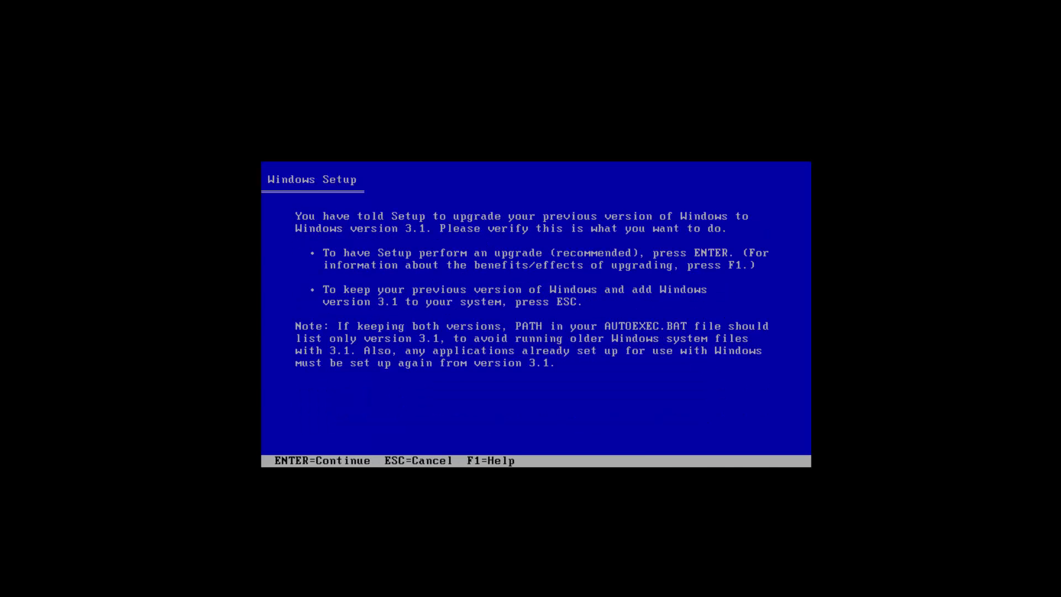
key("Return")
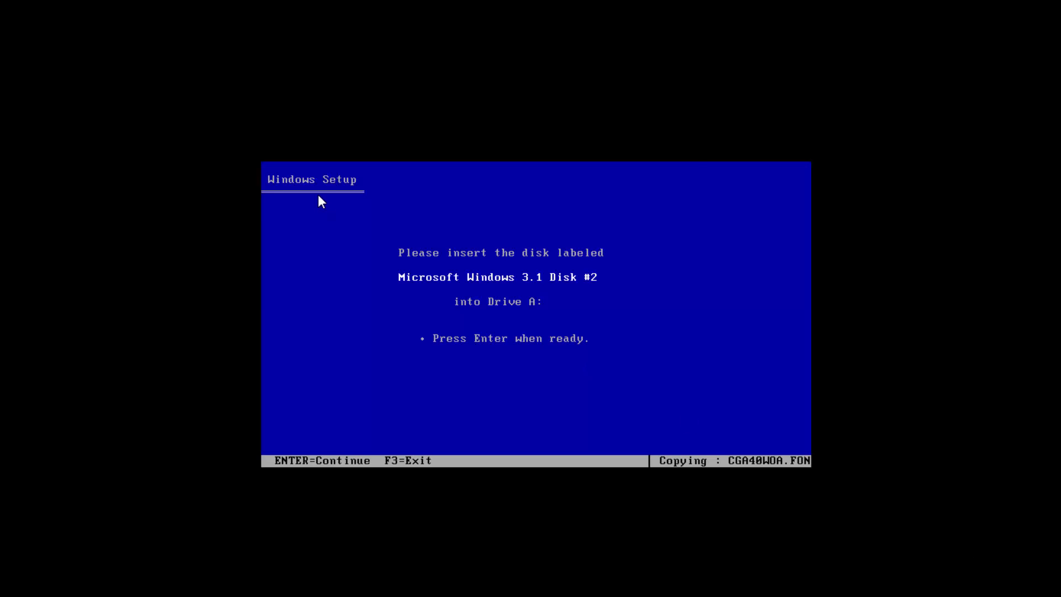
Step: Load the Disk02 floppy image and let Setup continue
key("ctrl+d")
left_click(624, 252)
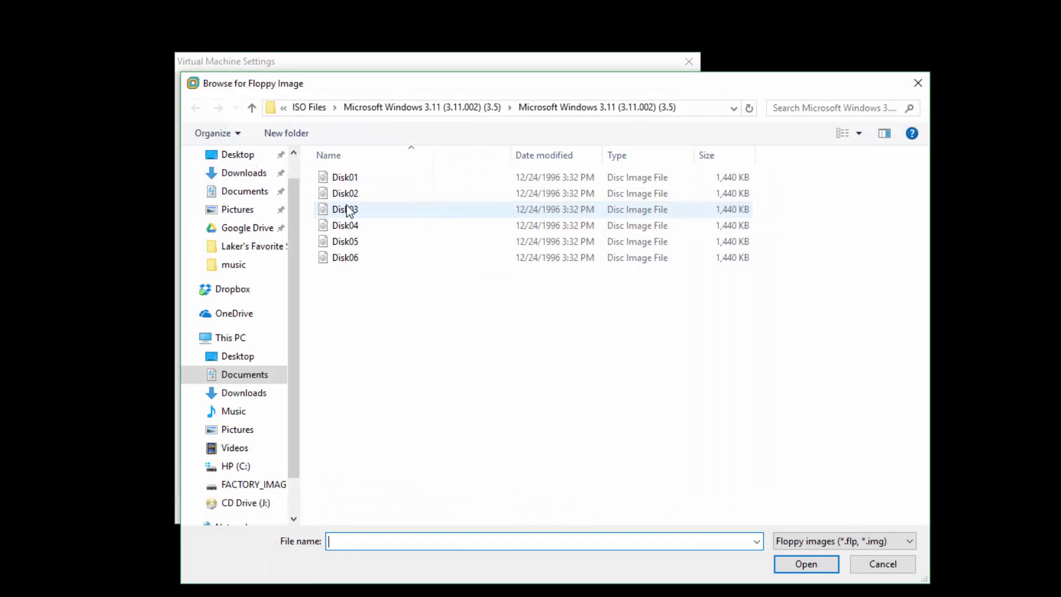
double_click(344, 209)
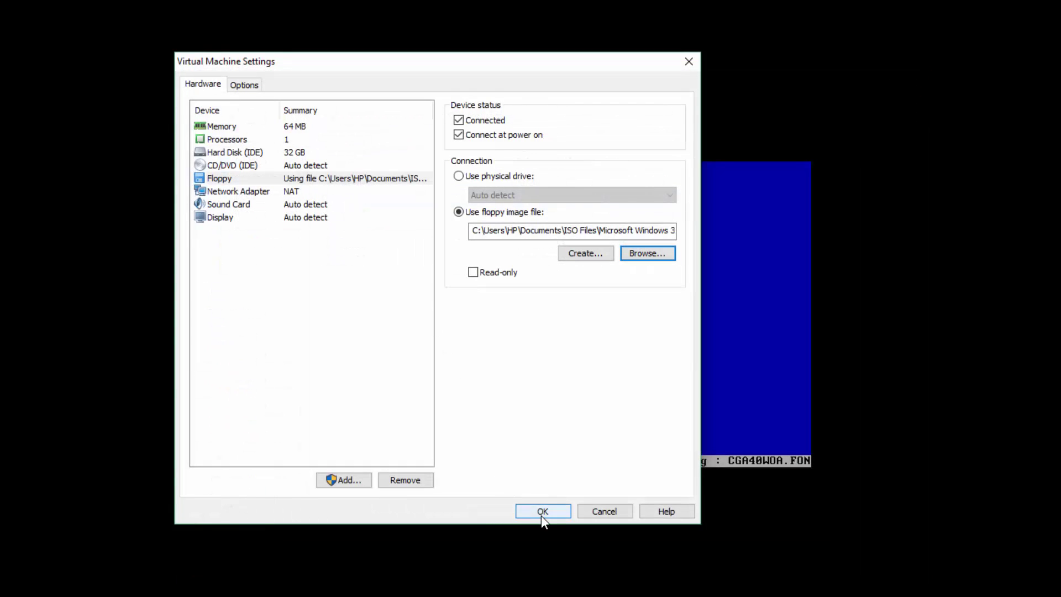
left_click(542, 513)
key("Return")
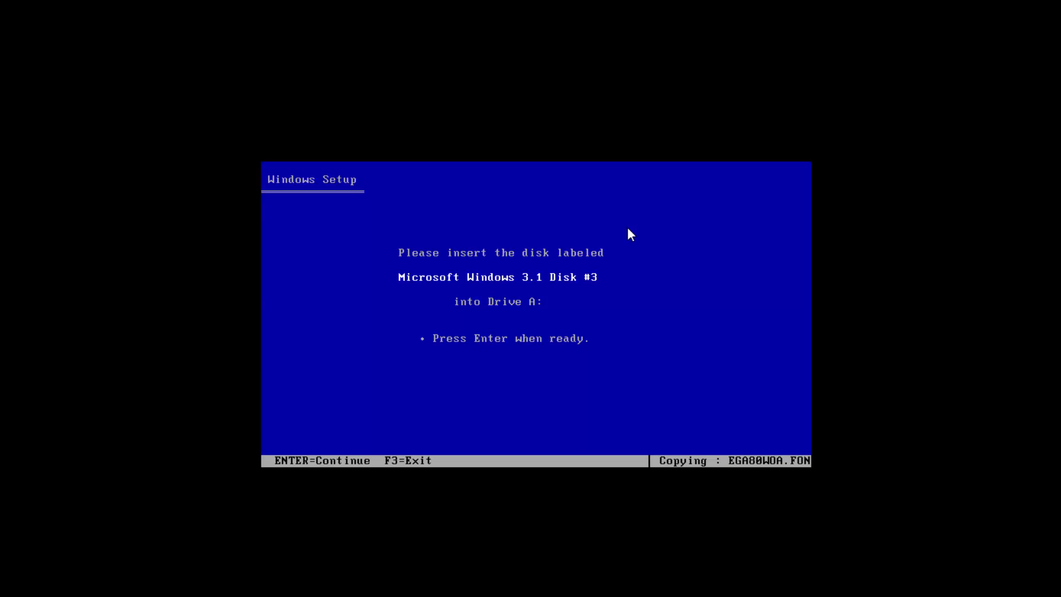
Step: Swap in the Disk03 floppy image and let Setup continue copying files
key("ctrl+d")
left_click(642, 251)
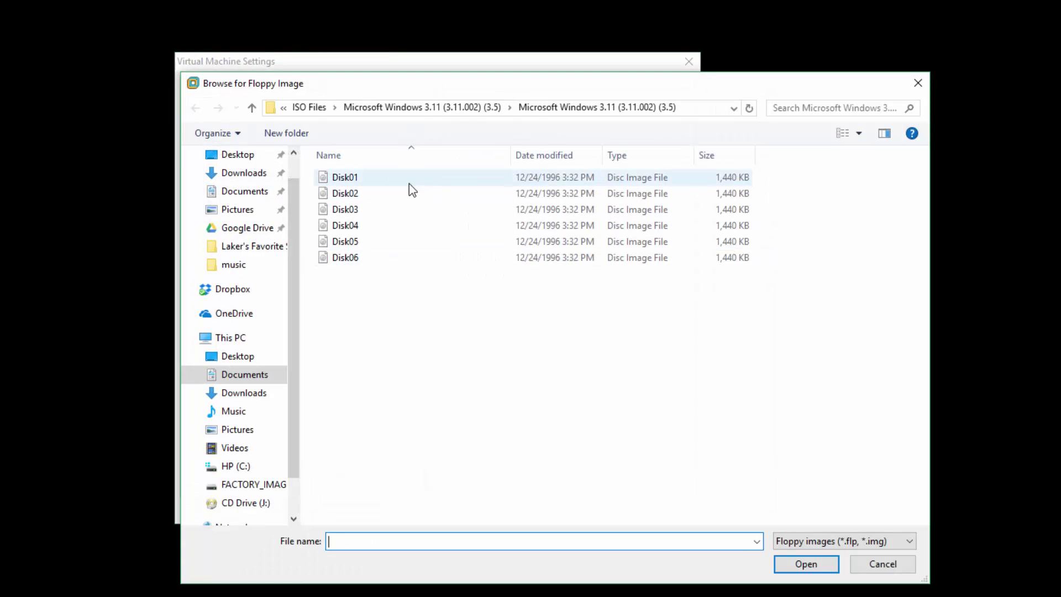
left_click_drag(487, 94, 397, 386)
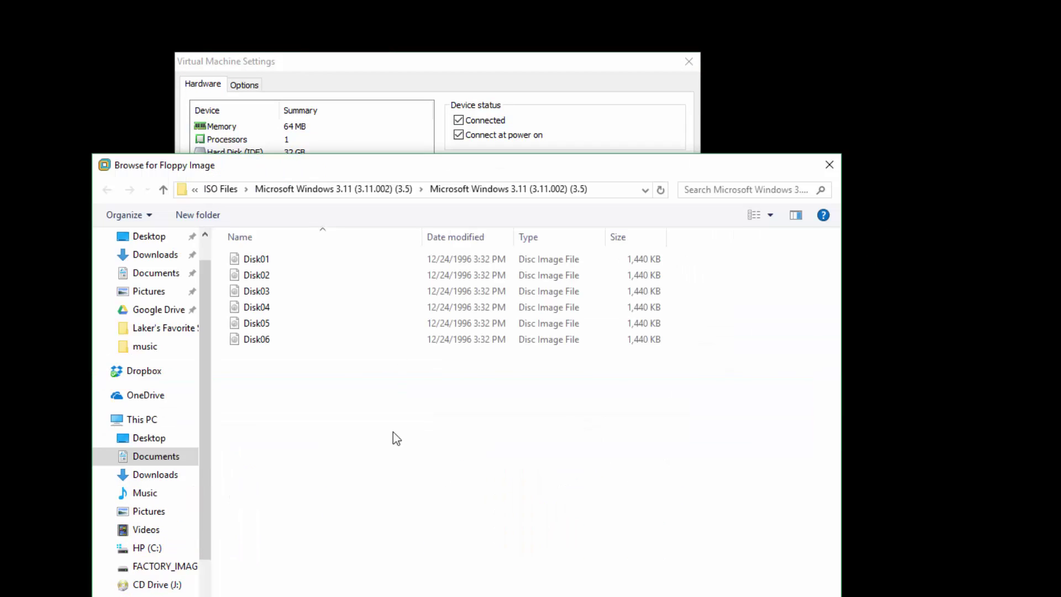
double_click(292, 290)
left_click(542, 509)
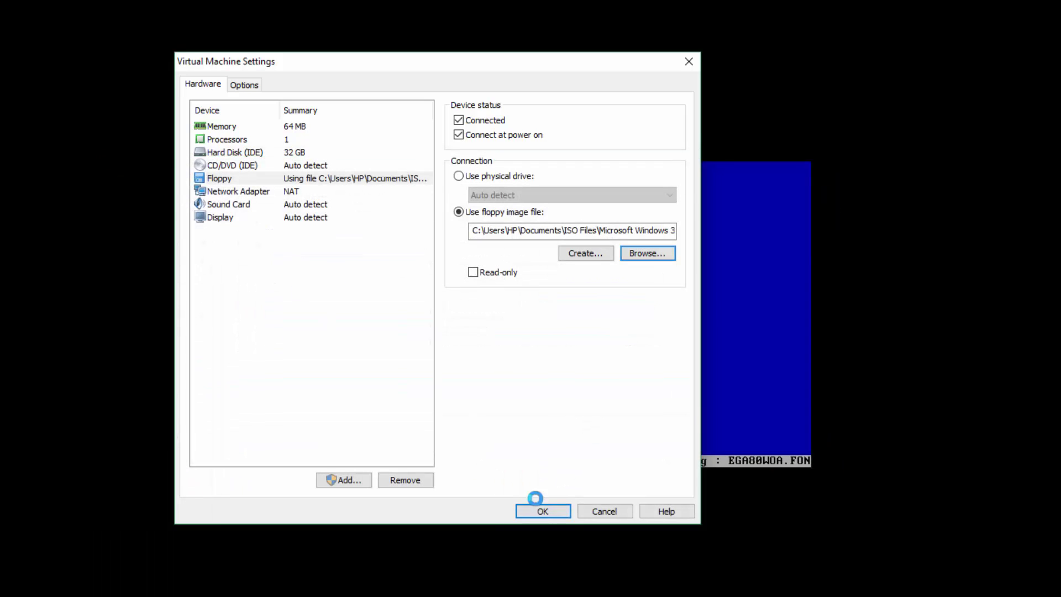
key("Return")
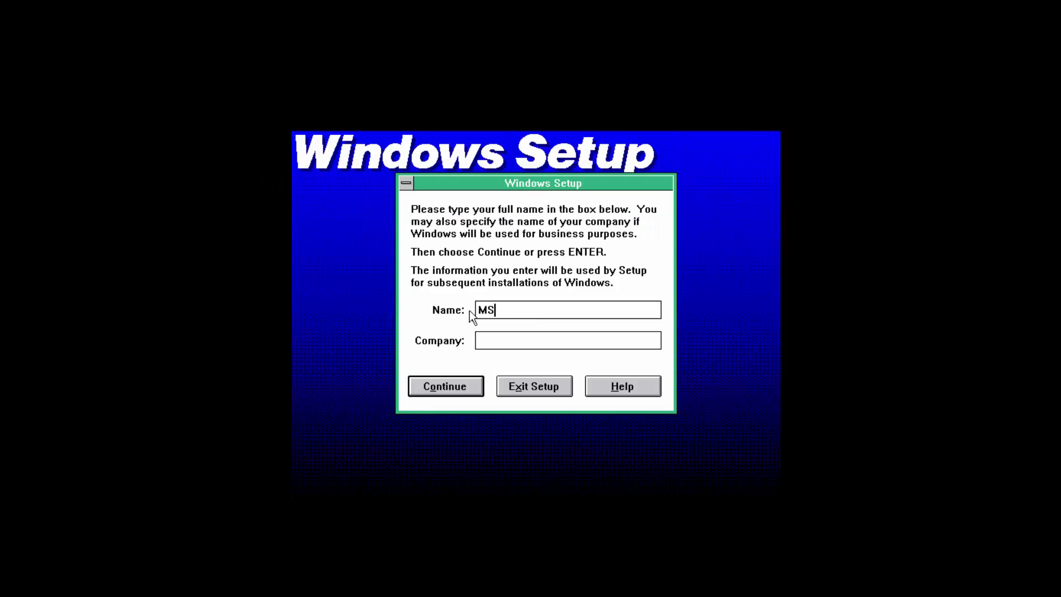
Step: Register the name MS-DOS, leave Company blank, and submit the details
type("DOS 6.22")
key("BackSpace")
key("BackSpace")
key("BackSpace")
key("BackSpace")
key("BackSpace")
key("Tab")
key("Return")
key("Return")
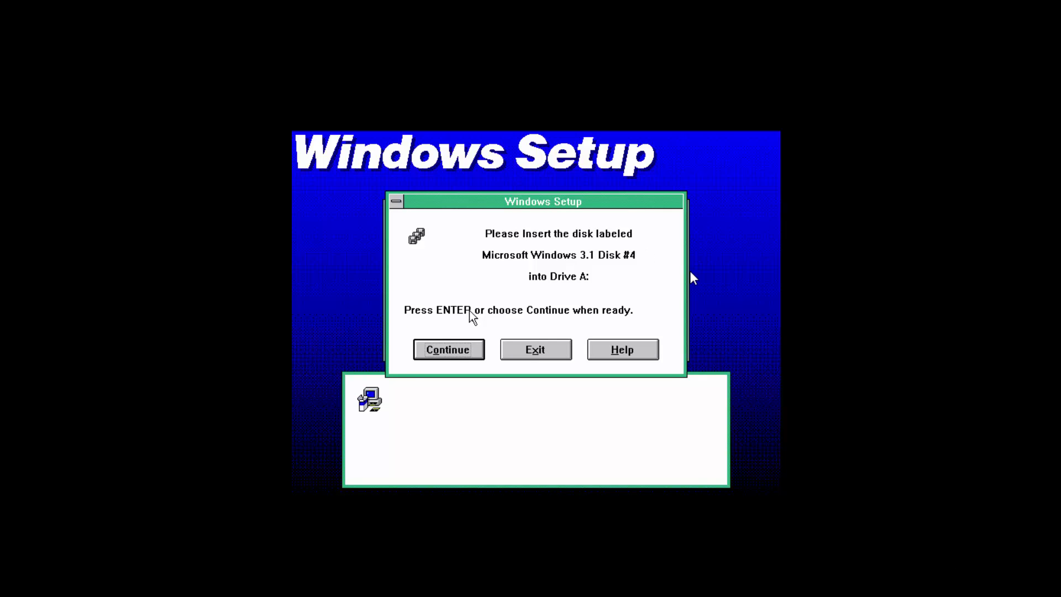
Step: Load the Disk04 floppy image and continue Setup
key("ctrl+d")
left_click(635, 252)
double_click(254, 305)
left_click(541, 509)
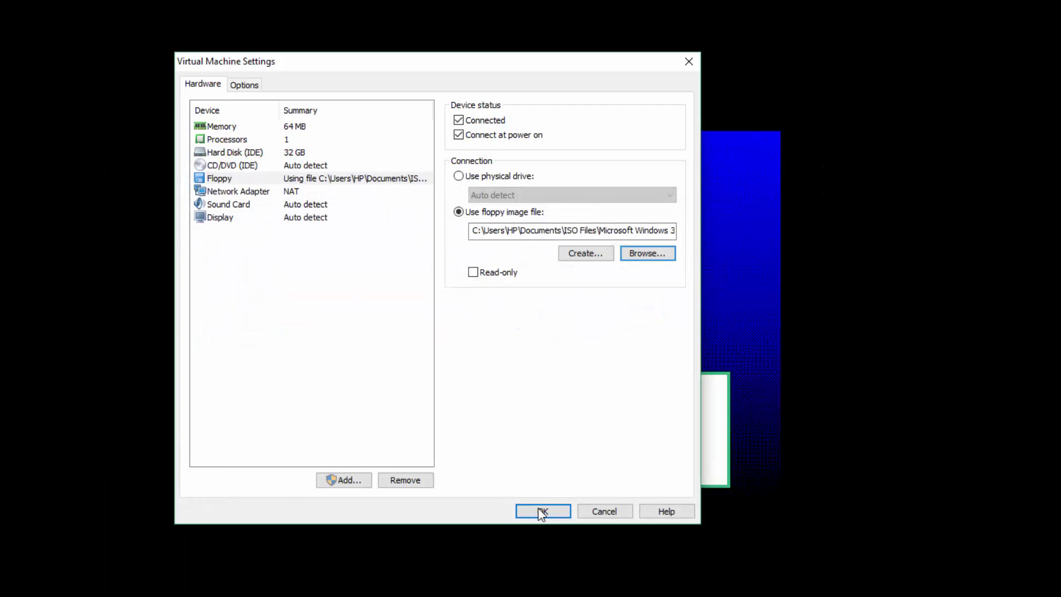
left_click(441, 349)
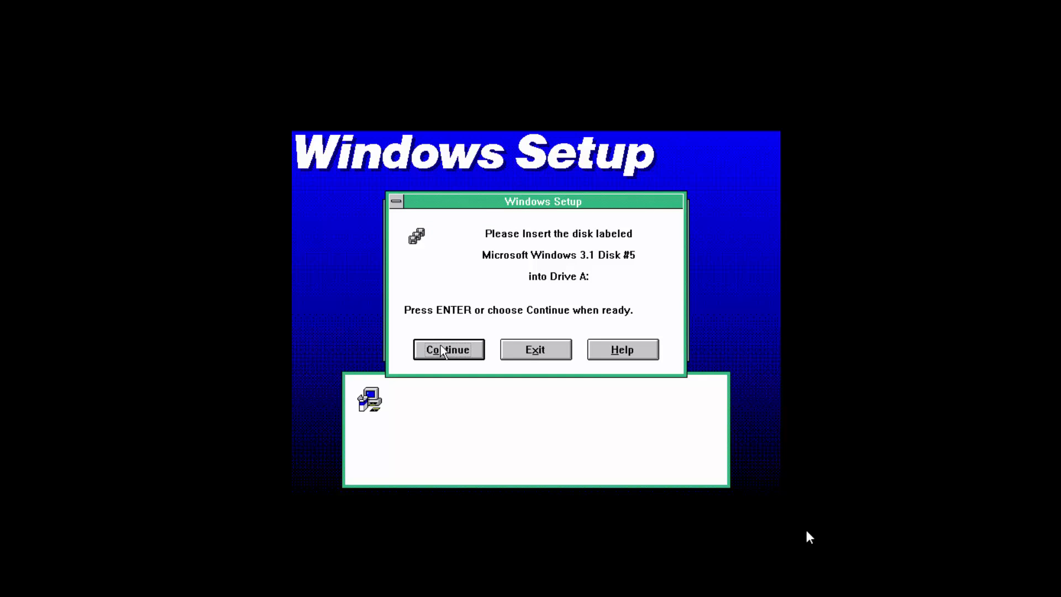
Step: Load the Disk05 floppy image and continue Setup to completion
key("ctrl+d")
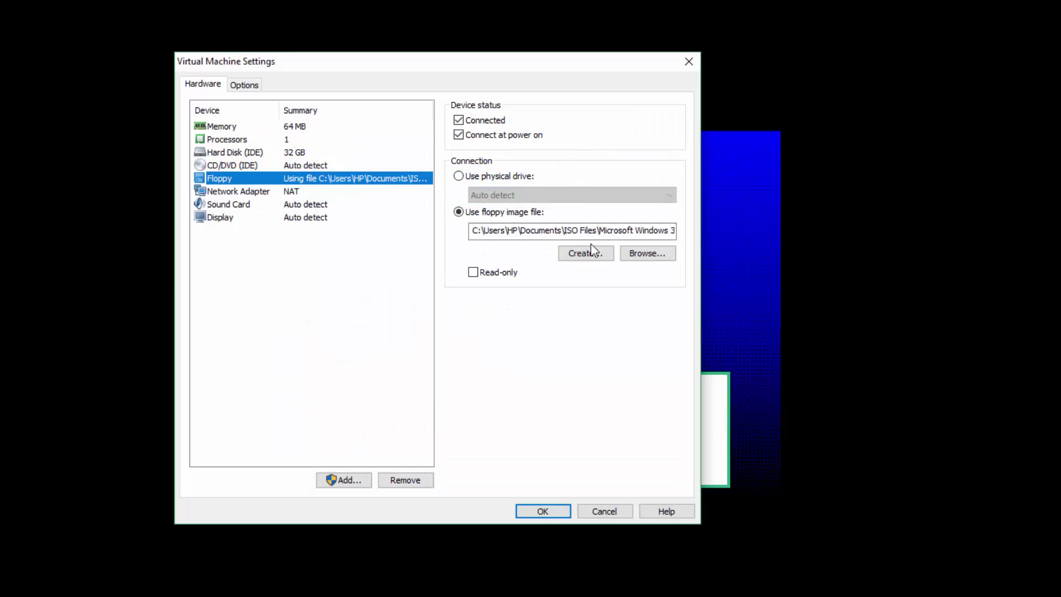
left_click(633, 252)
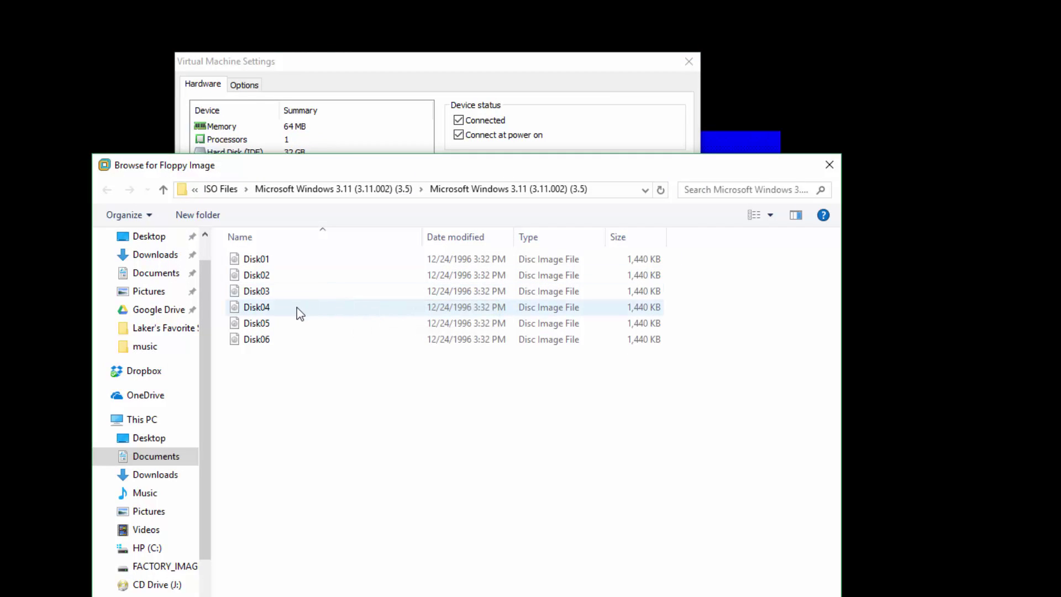
double_click(276, 321)
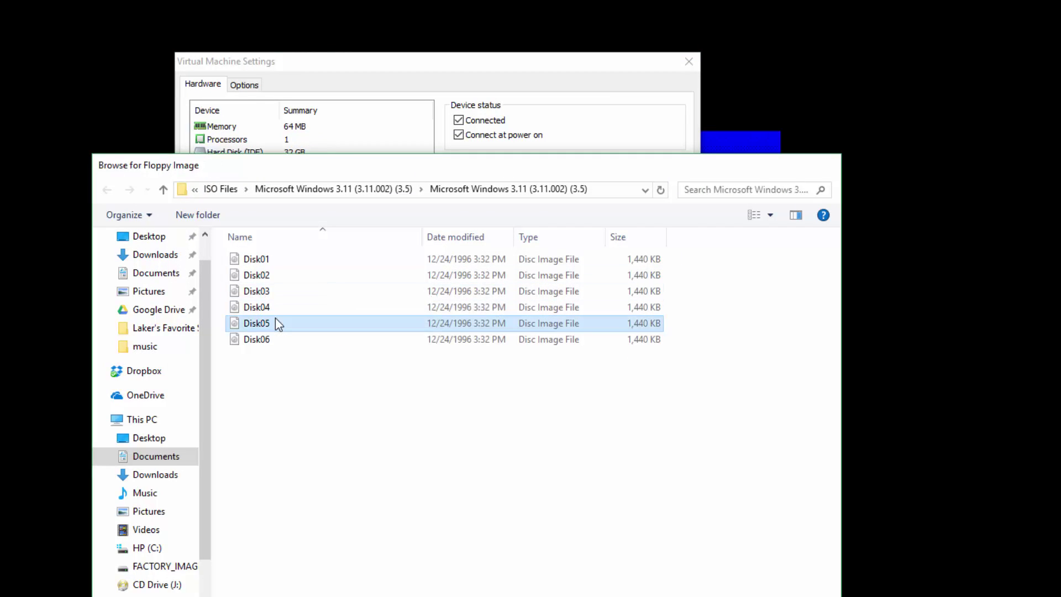
left_click(539, 512)
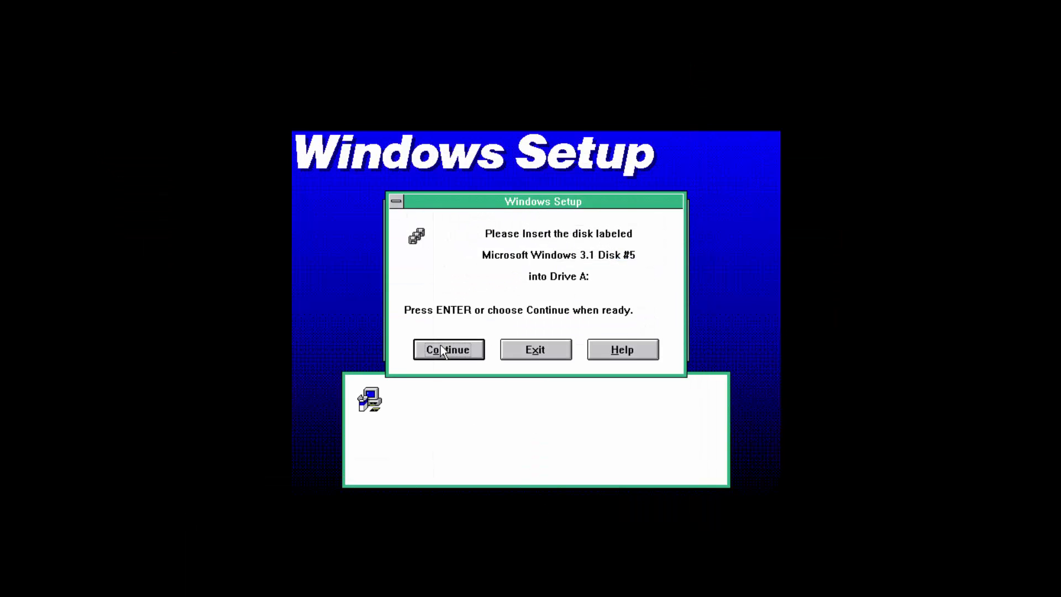
left_click(441, 346)
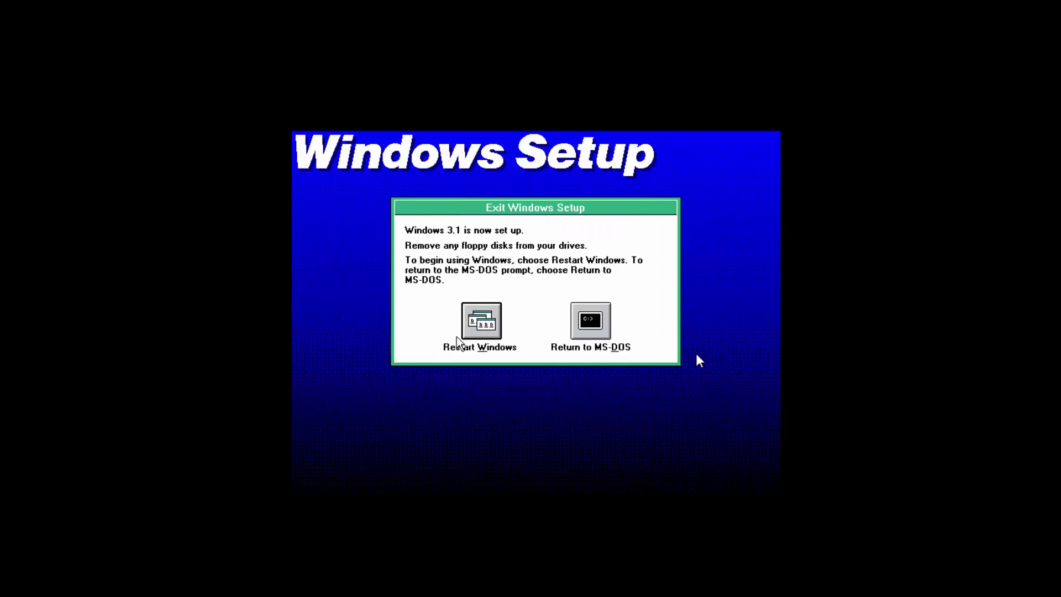
Step: Uncheck Connected for the floppy drive, then restart into the new Windows 3.1
key("ctrl+d")
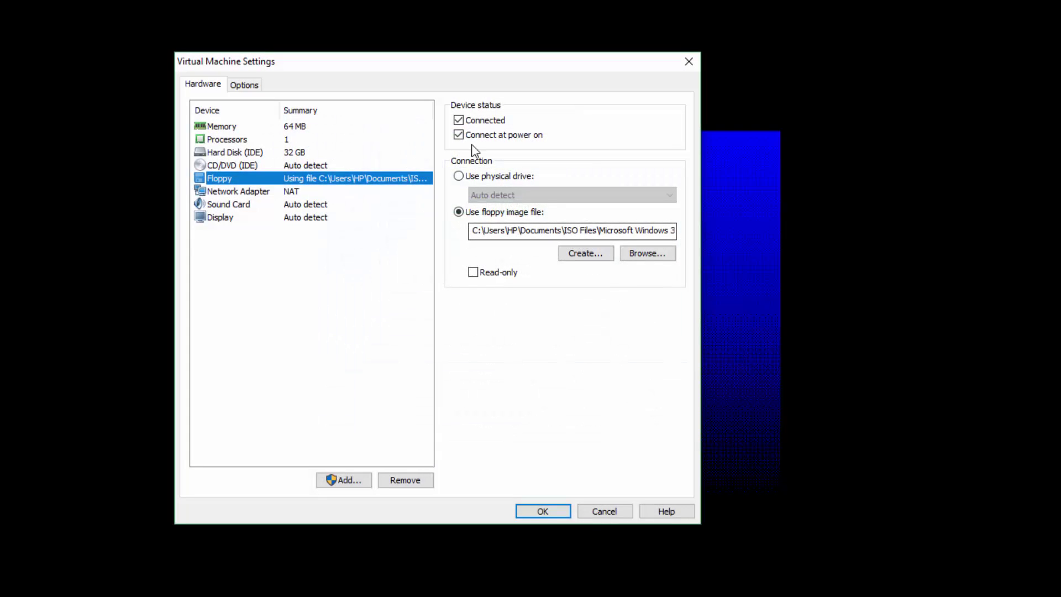
left_click(459, 120)
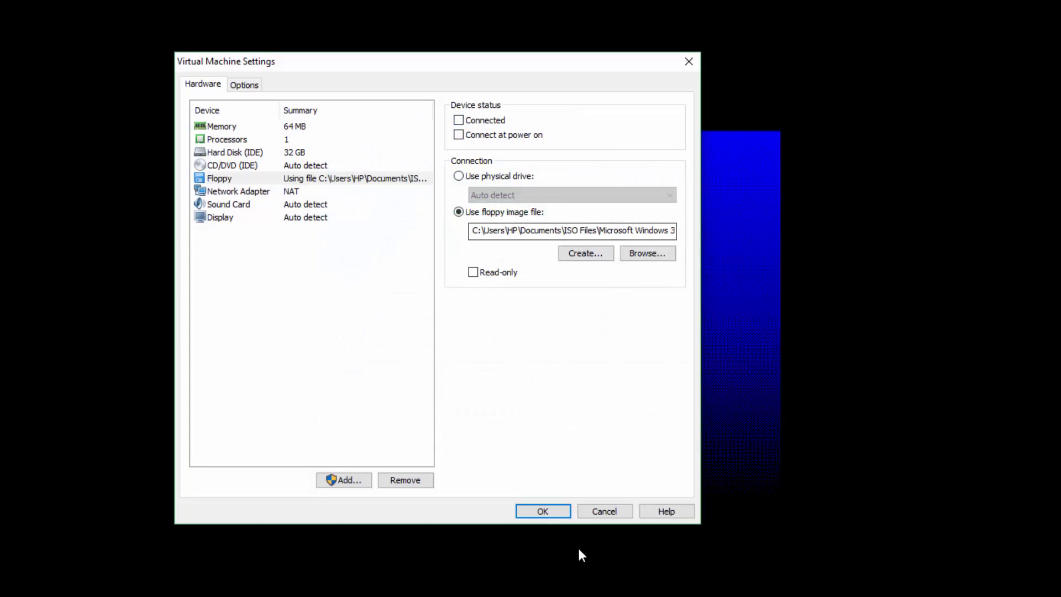
left_click(559, 513)
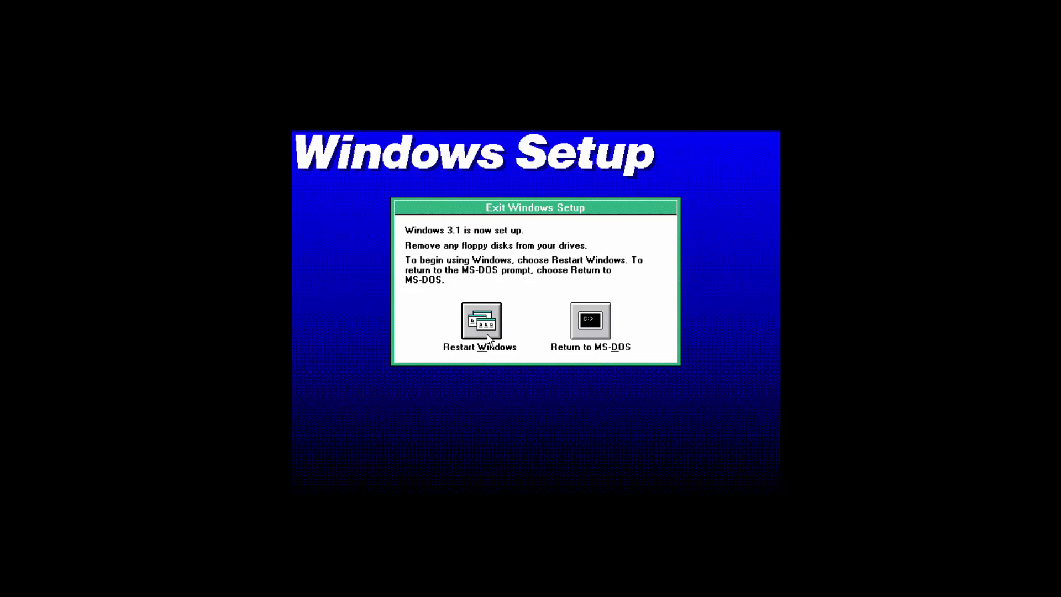
left_click(478, 330)
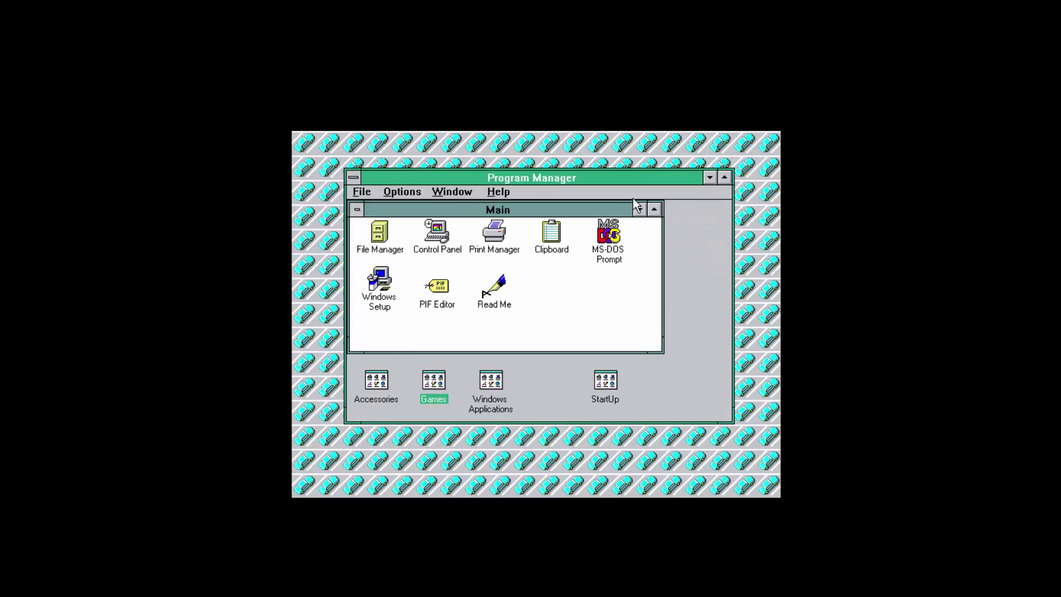
left_click(639, 209)
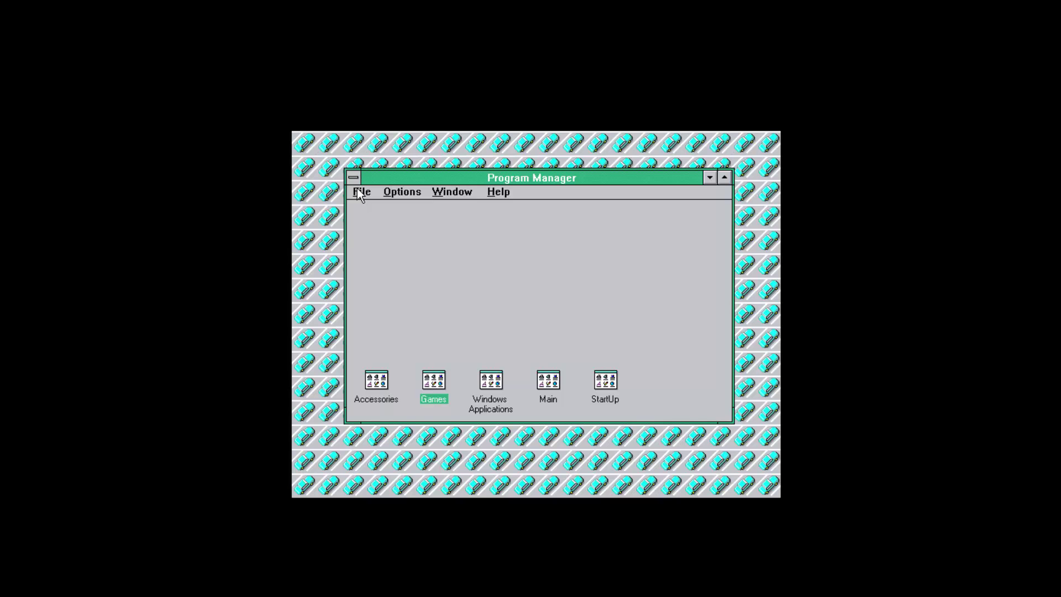
key("ctrl+d")
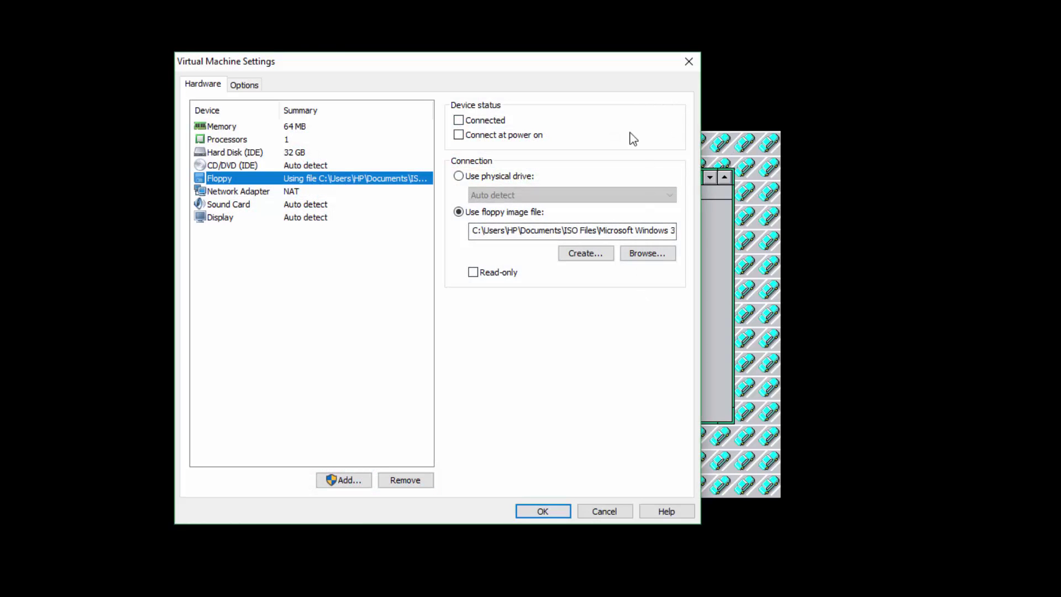
left_click(688, 60)
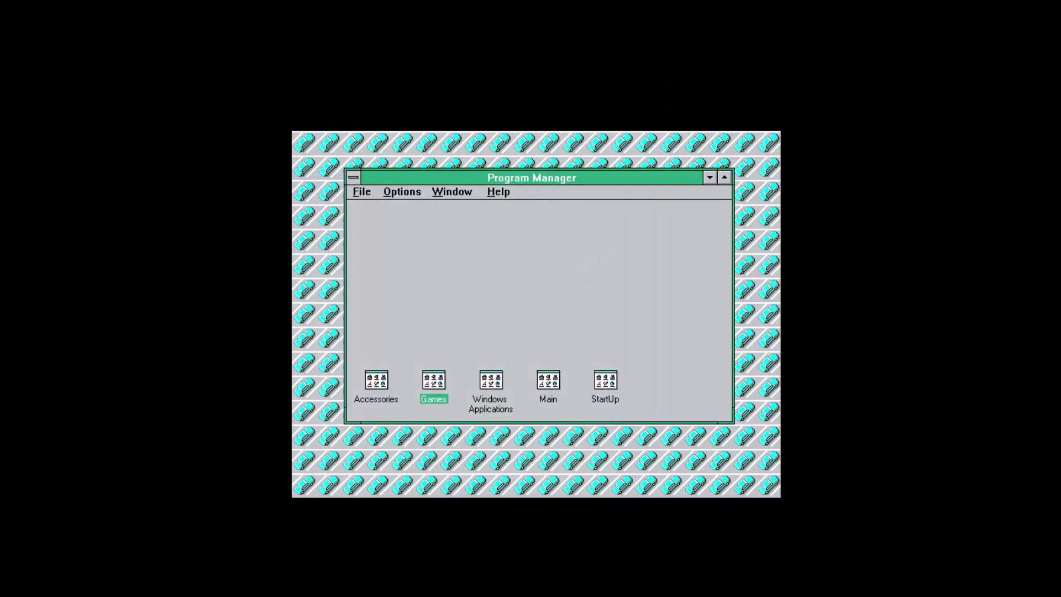
double_click(549, 383)
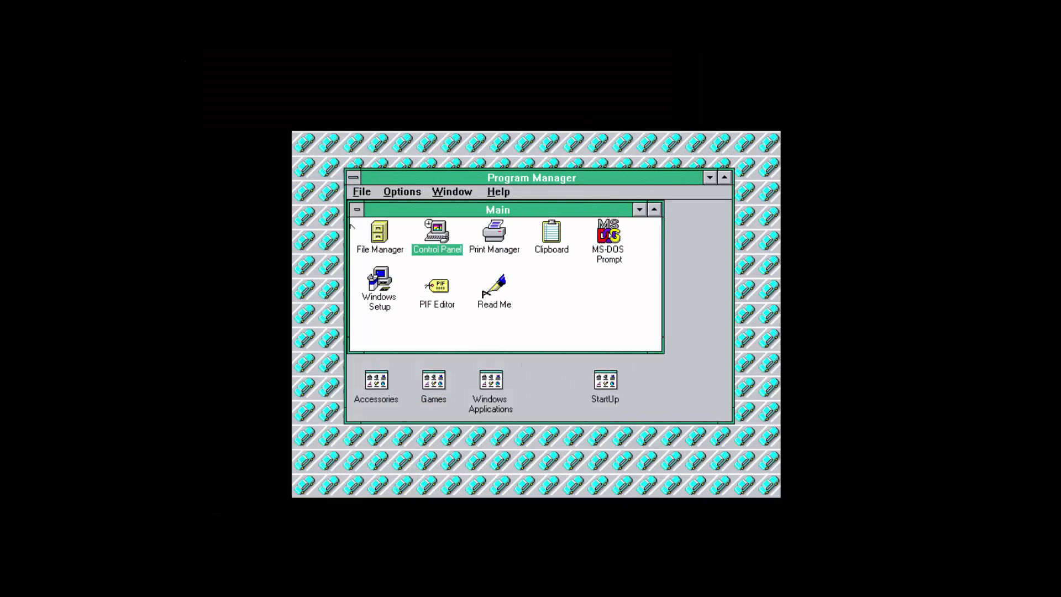
double_click(370, 231)
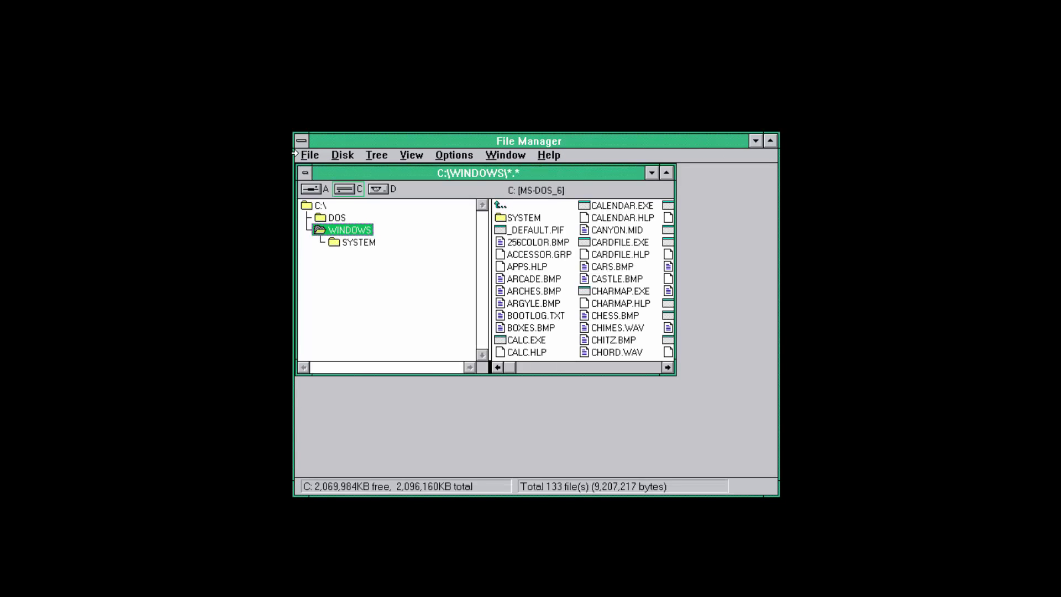
double_click(298, 143)
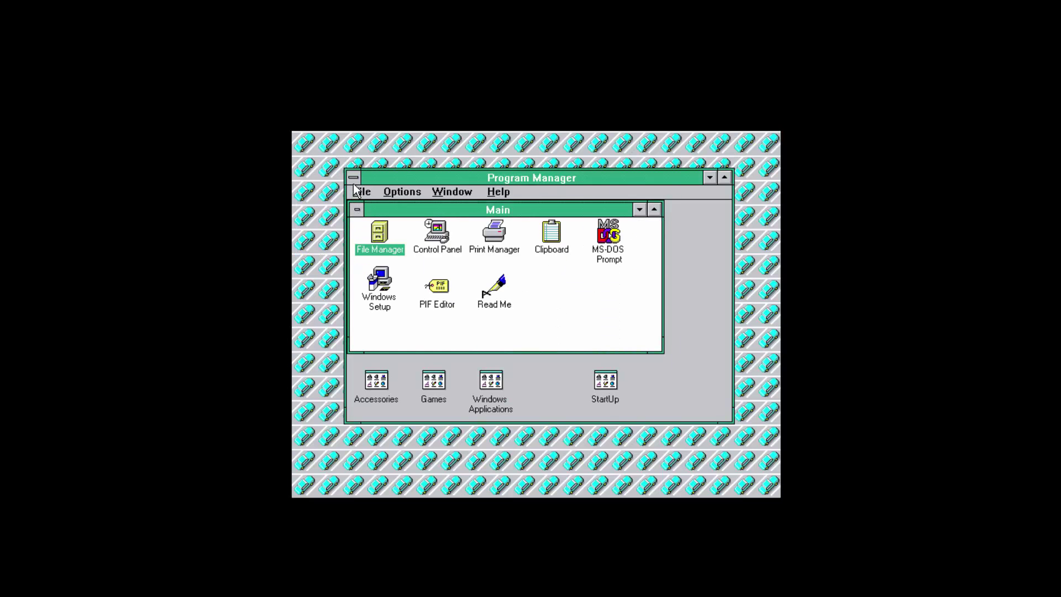
Step: Exit Windows from Program Manager's File menu, then open VM Settings with Ctrl+D
left_click(358, 191)
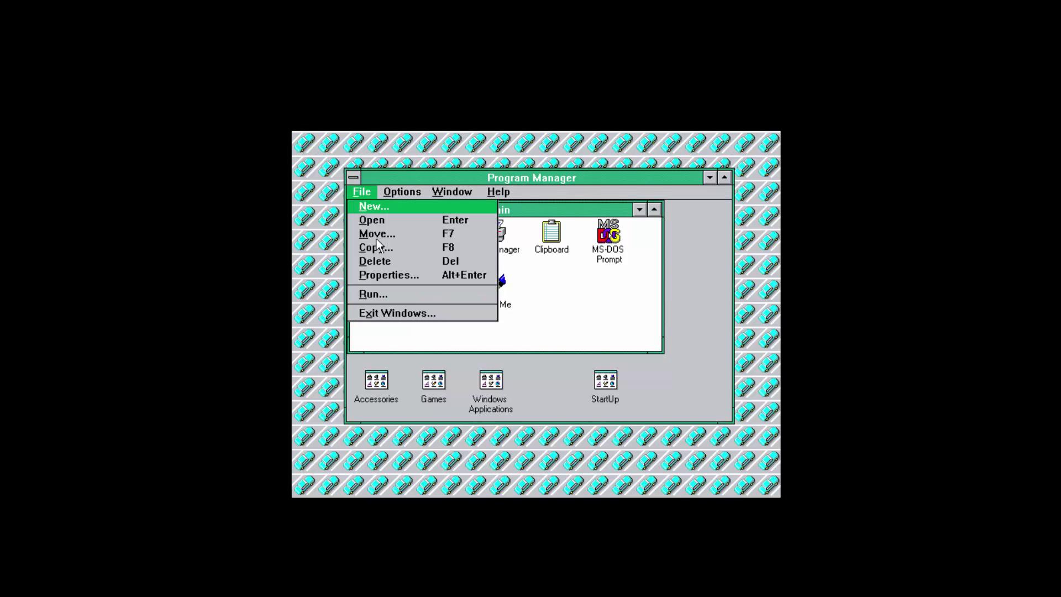
left_click(402, 312)
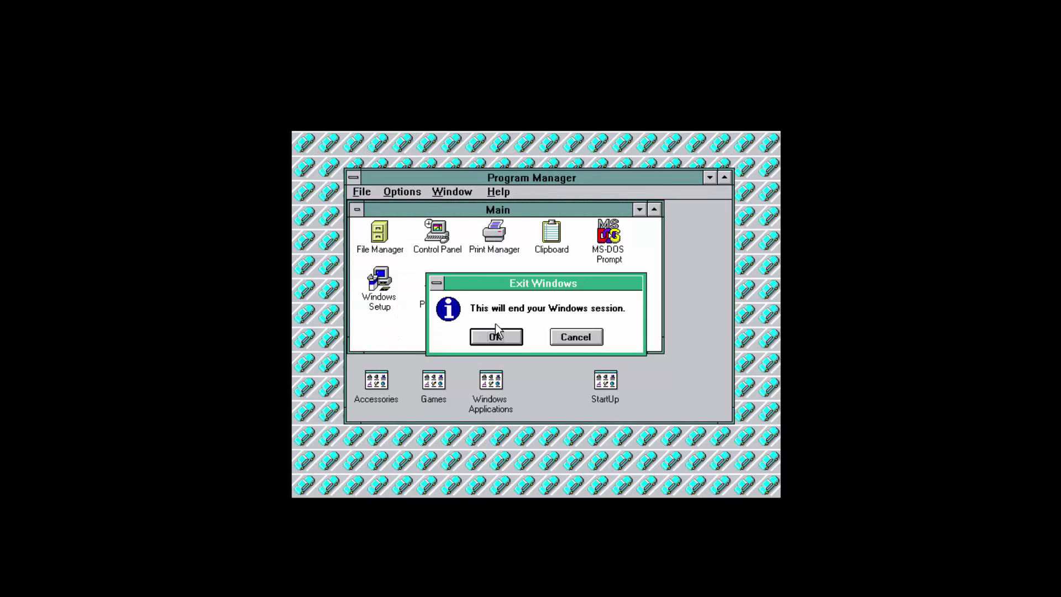
left_click(494, 336)
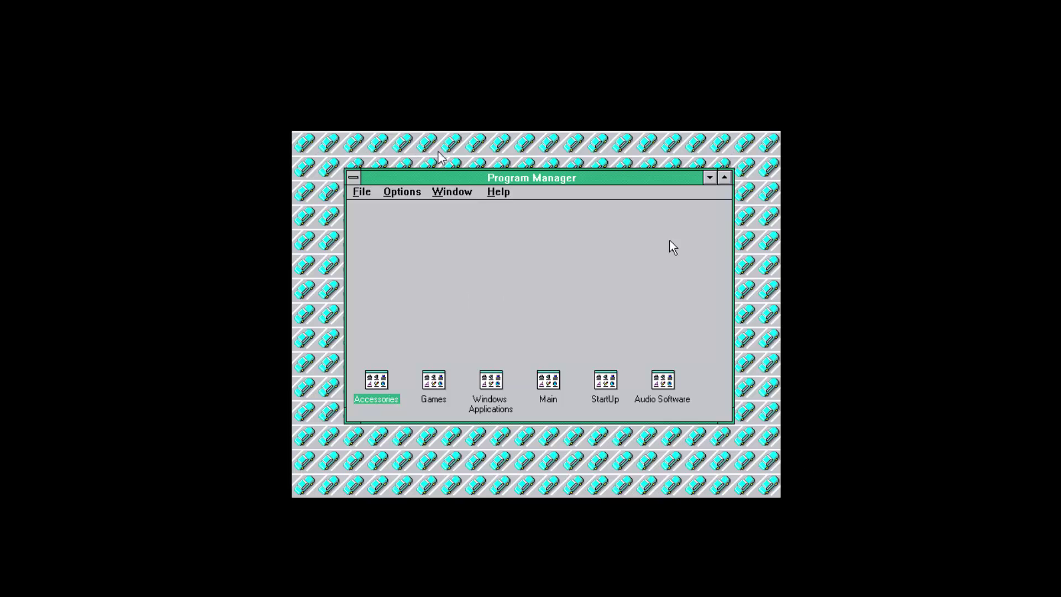
key("ctrl+d")
Step: Load the off40__x86_en ISO from the Microsoft Office 4.0 (6.00.2226) folder into the CD/DVD drive
left_click(630, 230)
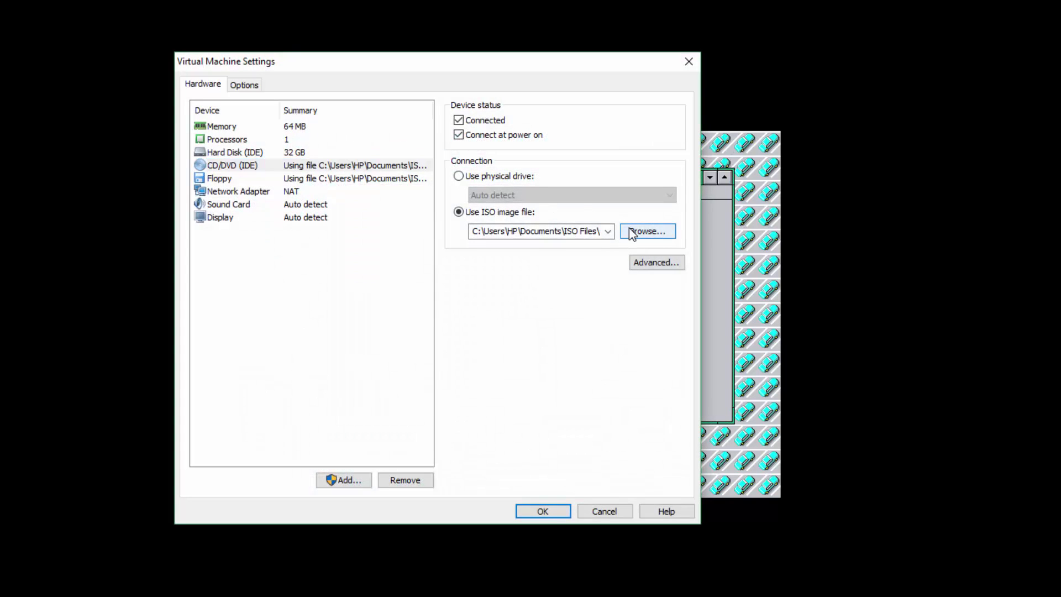
scroll(526, 269, "down", 15)
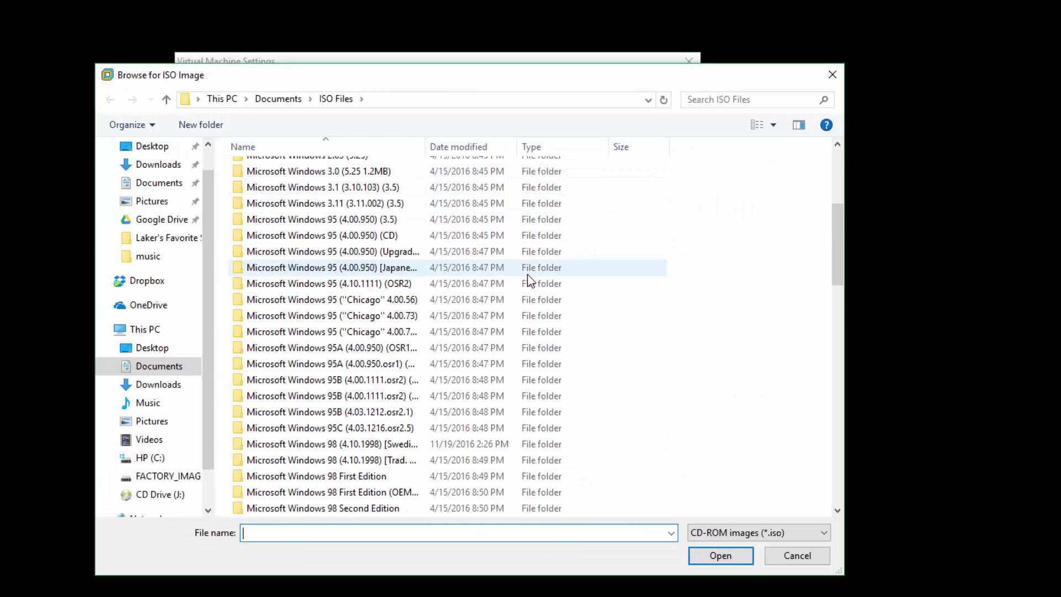
scroll(529, 281, "up", 12)
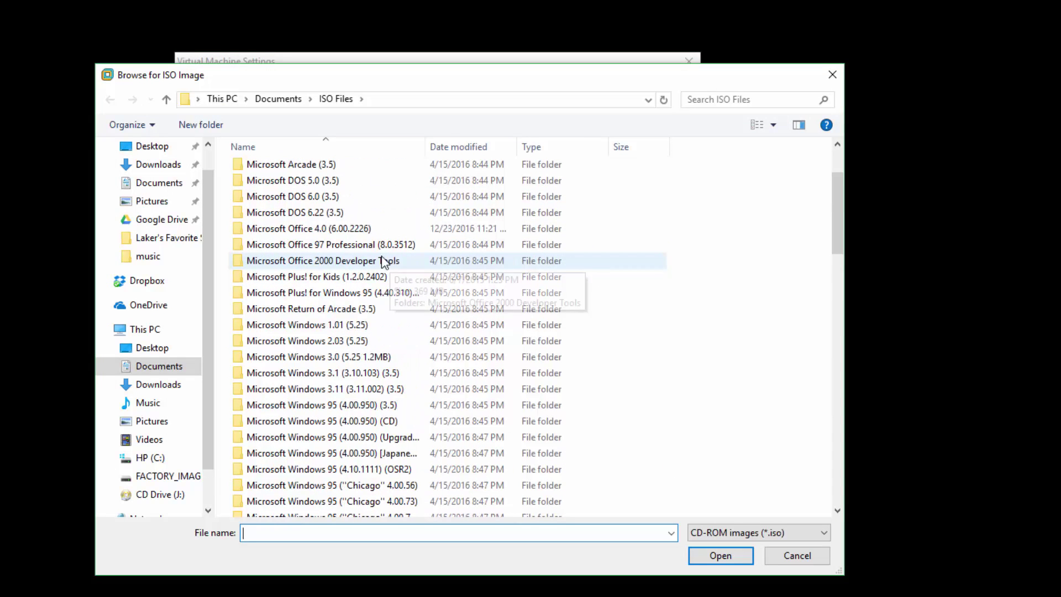
double_click(349, 230)
double_click(333, 172)
double_click(322, 171)
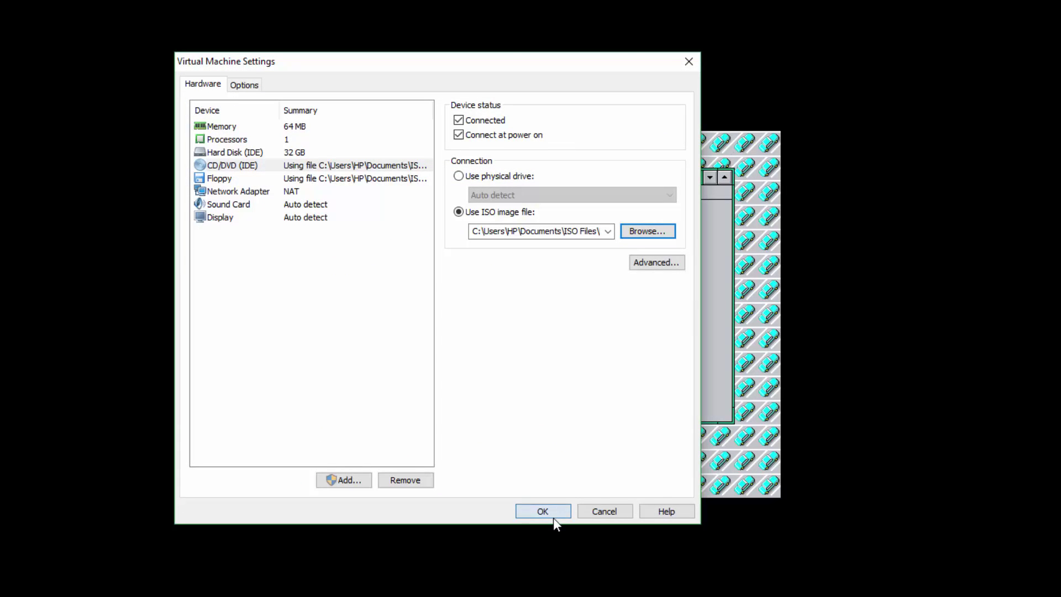
left_click(553, 517)
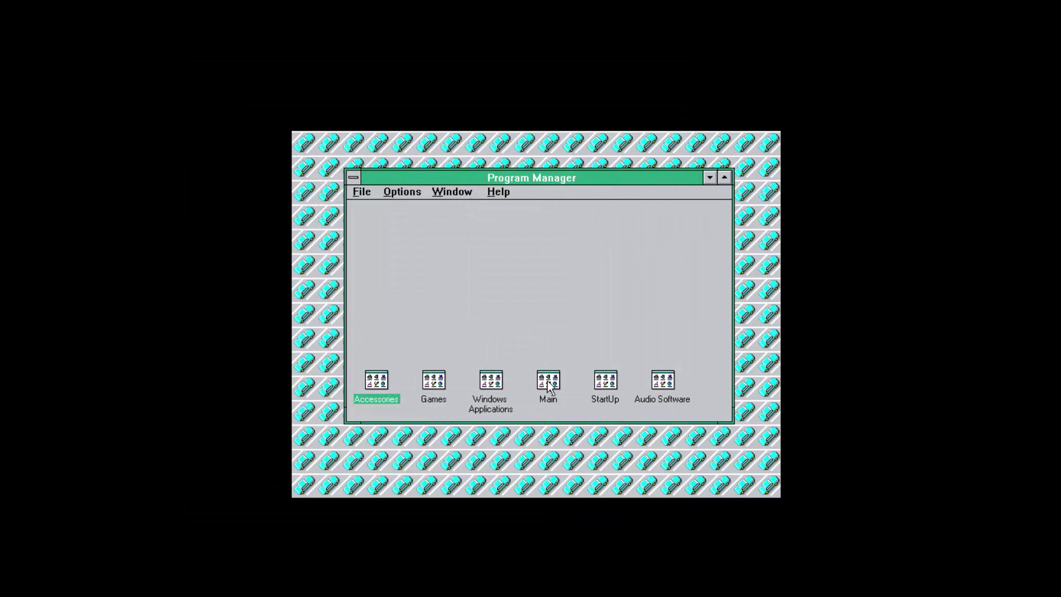
double_click(548, 382)
Step: Run SETUP.EXE from the D: CD-ROM drive in File Manager
double_click(378, 236)
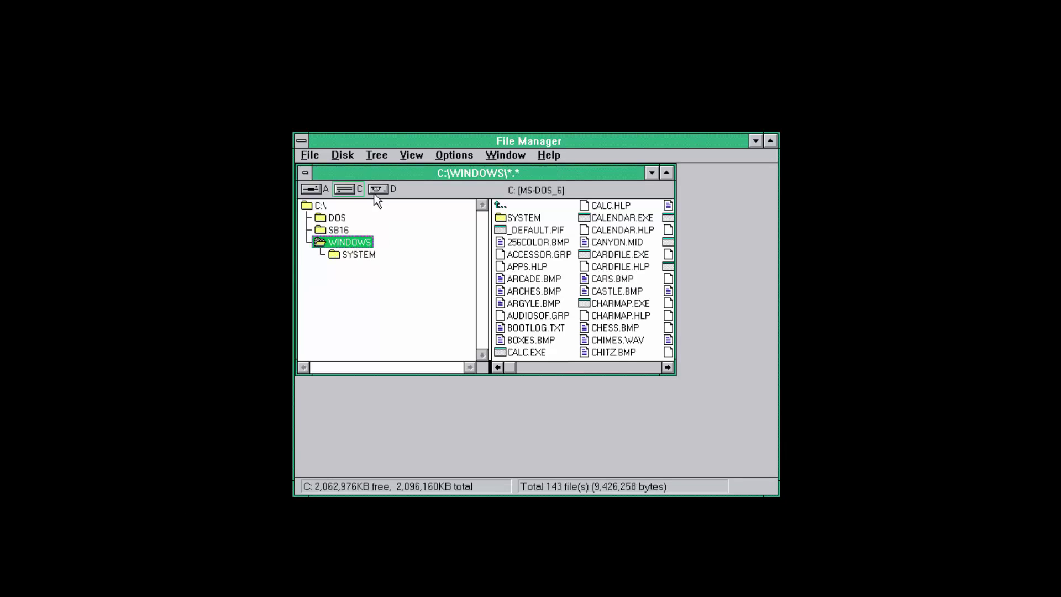
left_click(375, 191)
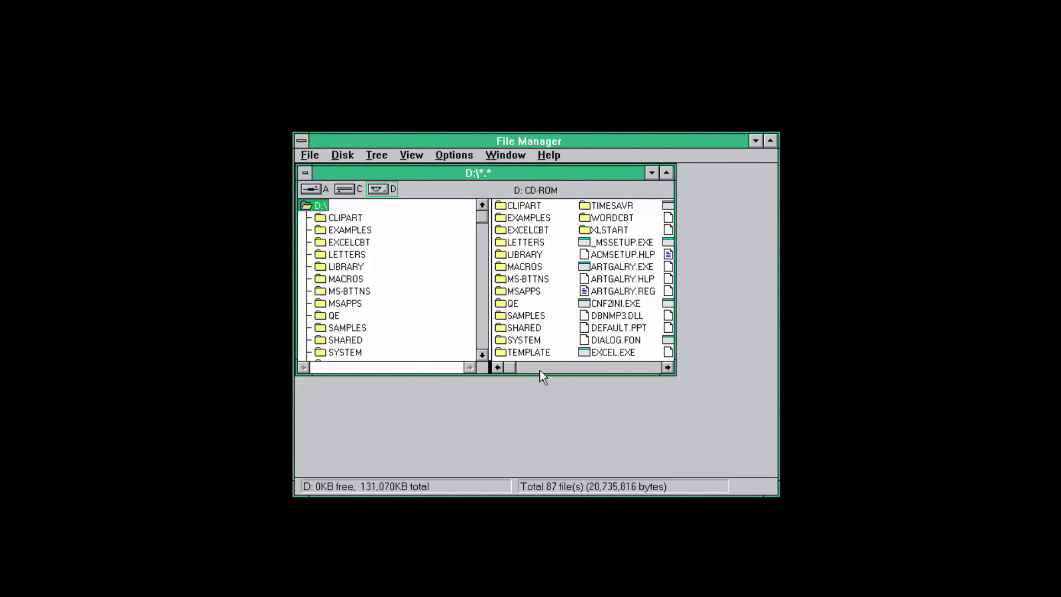
left_click(667, 367)
left_click(668, 367)
left_click(668, 367)
left_click(668, 367)
left_click(668, 367)
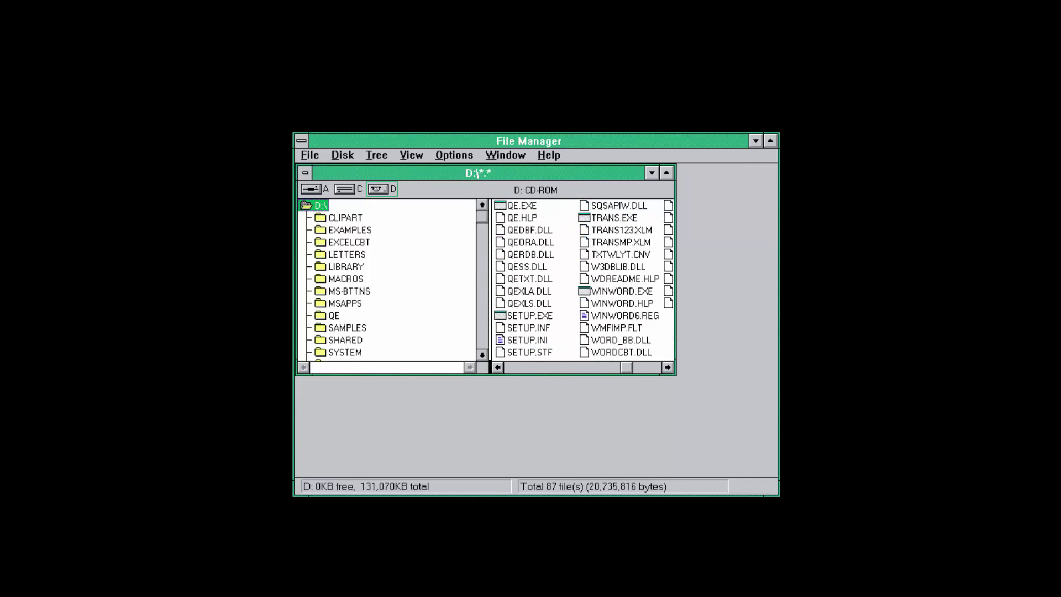
double_click(535, 315)
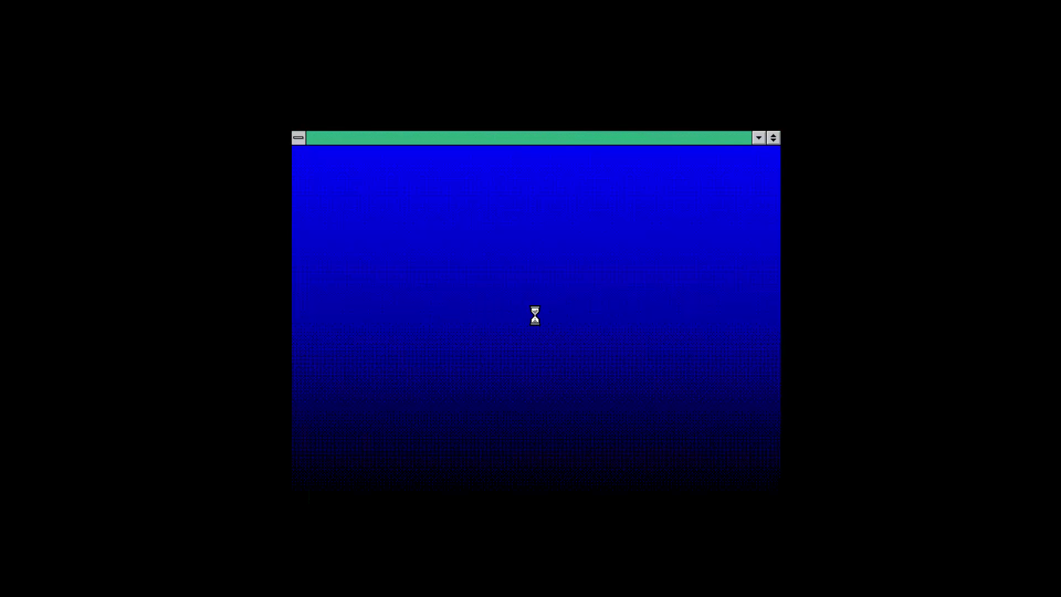
Step: Accept the Office 4.0 setup defaults, keeping C:\MSOFFICE and its PowerPoint, Word and Excel directories
left_click(478, 437)
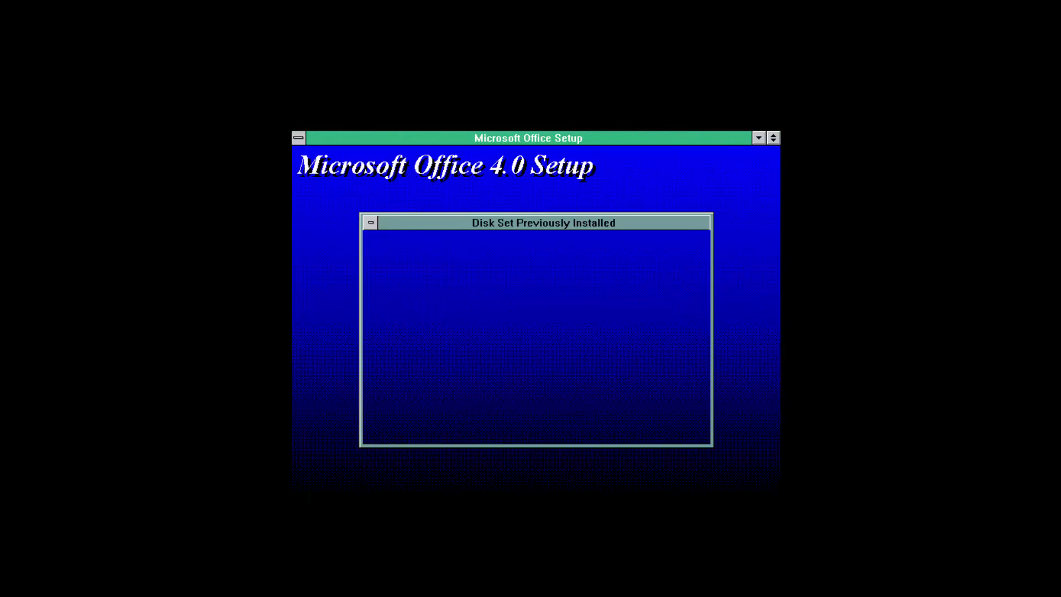
left_click(474, 431)
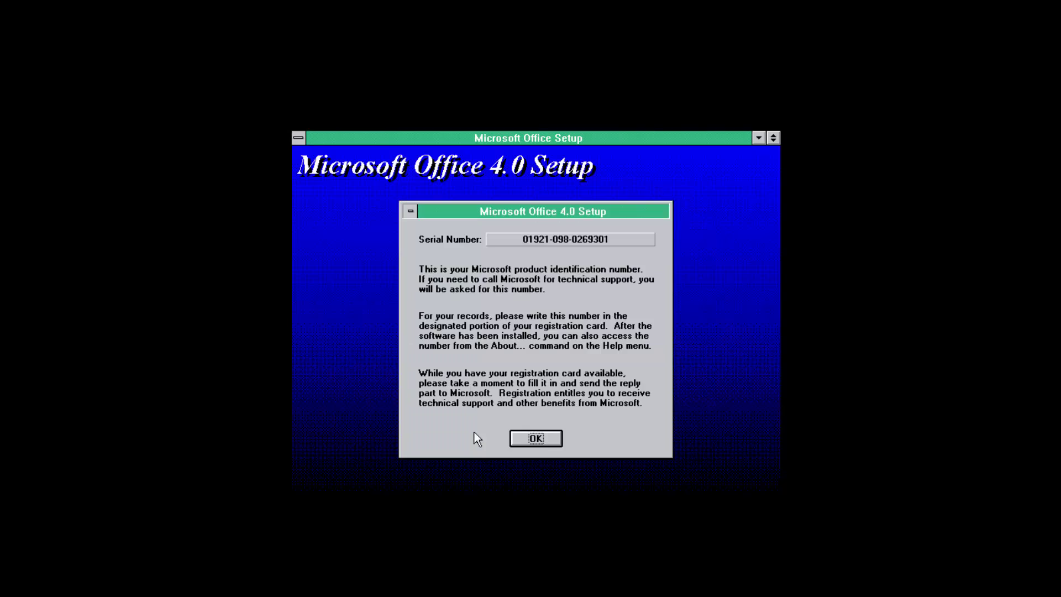
left_click(527, 434)
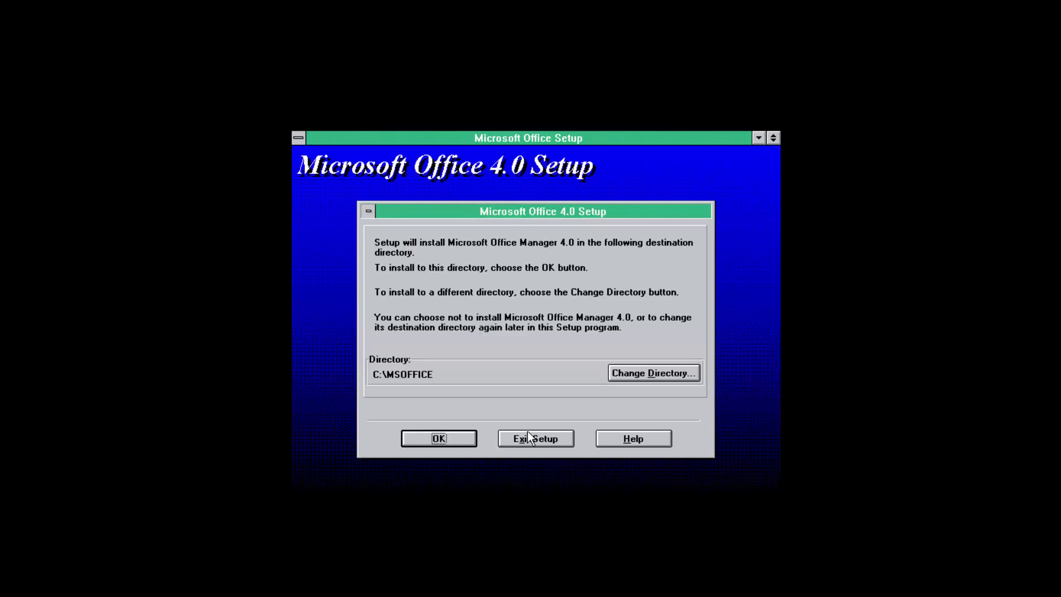
left_click(437, 443)
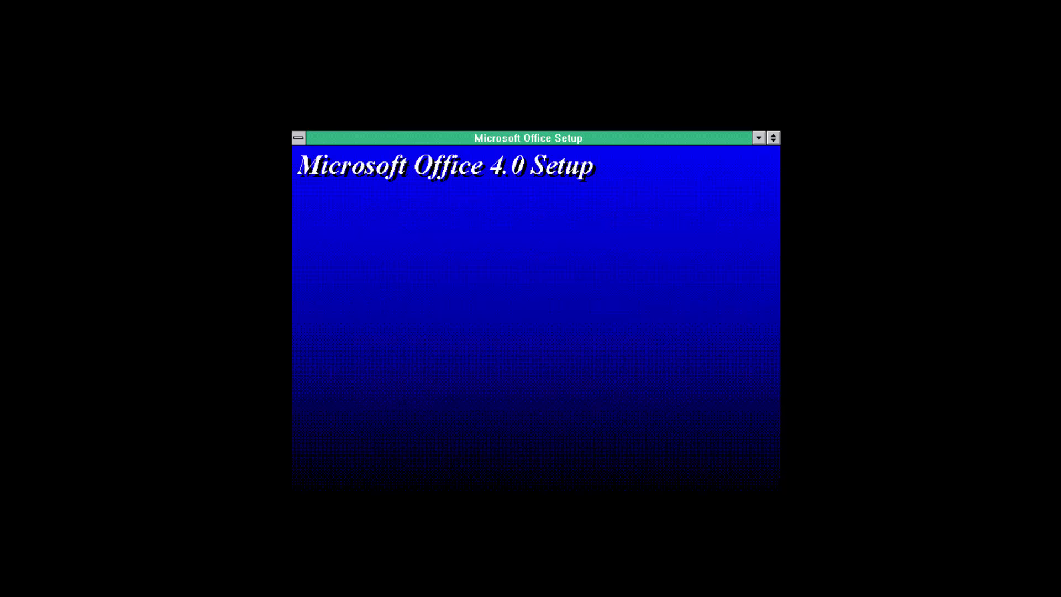
left_click(436, 443)
left_click(436, 444)
left_click(436, 444)
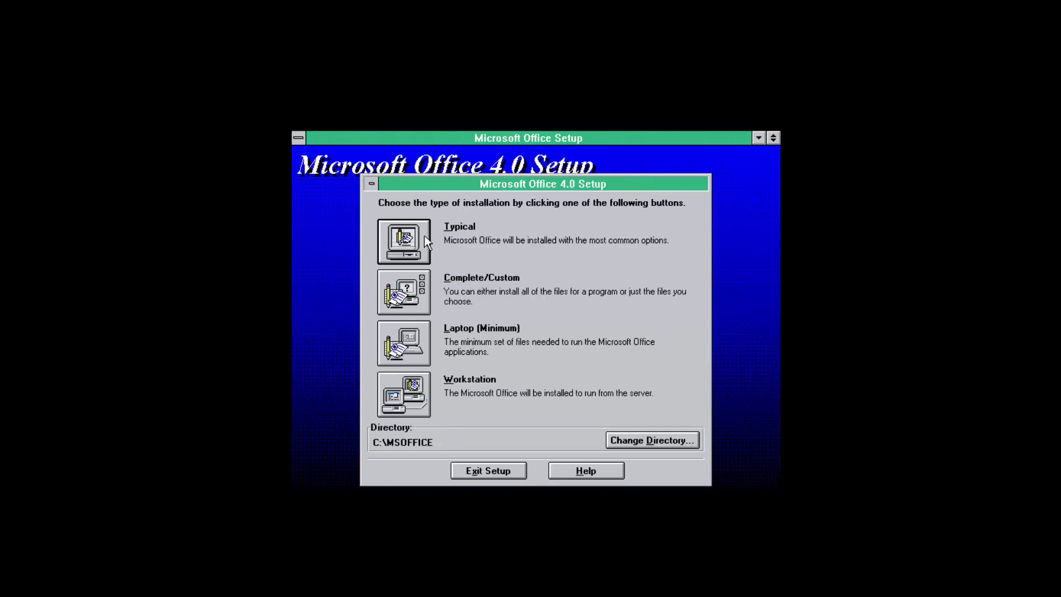
Step: Choose Typical install, accept Lotus 1-2-3 slash-key and WordPerfect help, and use the Microsoft Office group
left_click(404, 241)
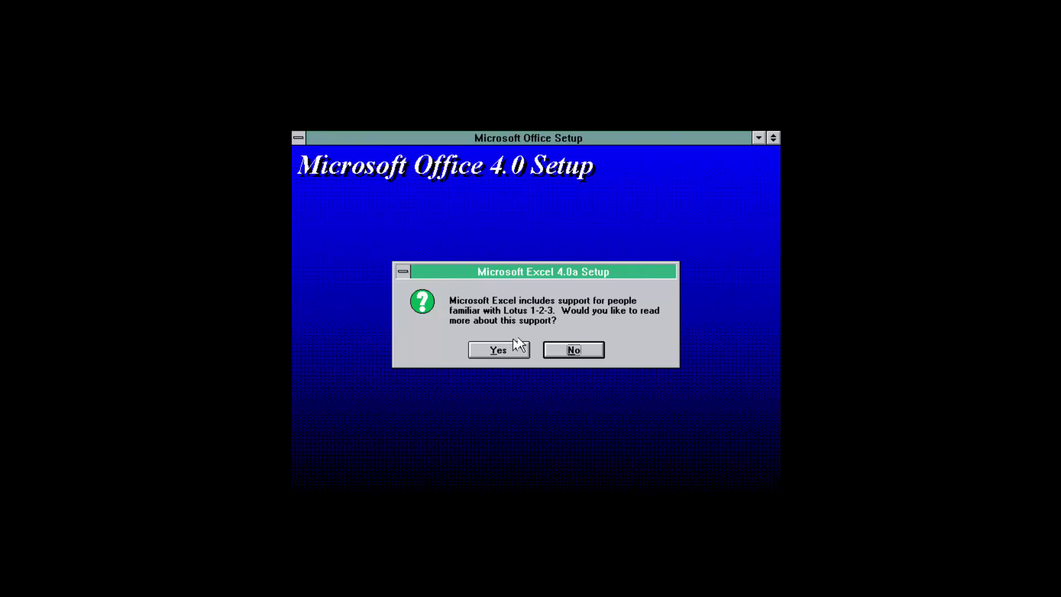
left_click(496, 348)
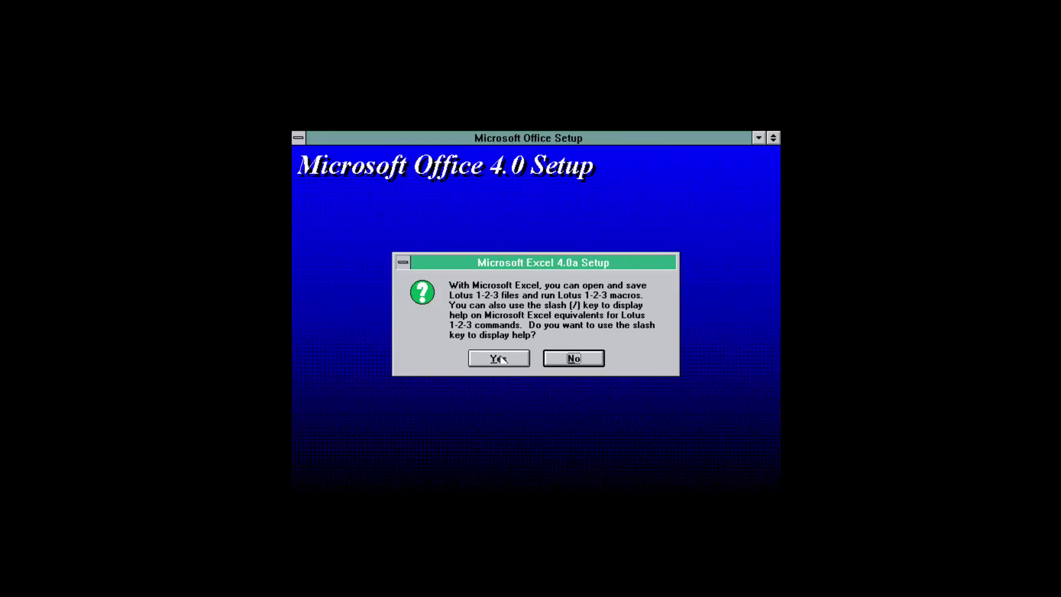
left_click(502, 358)
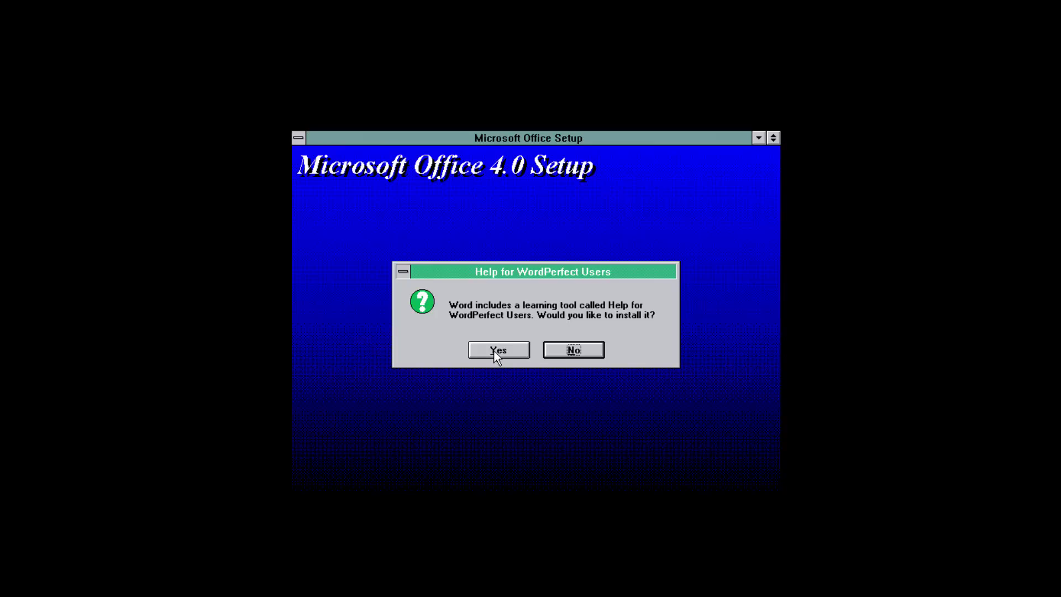
left_click(494, 351)
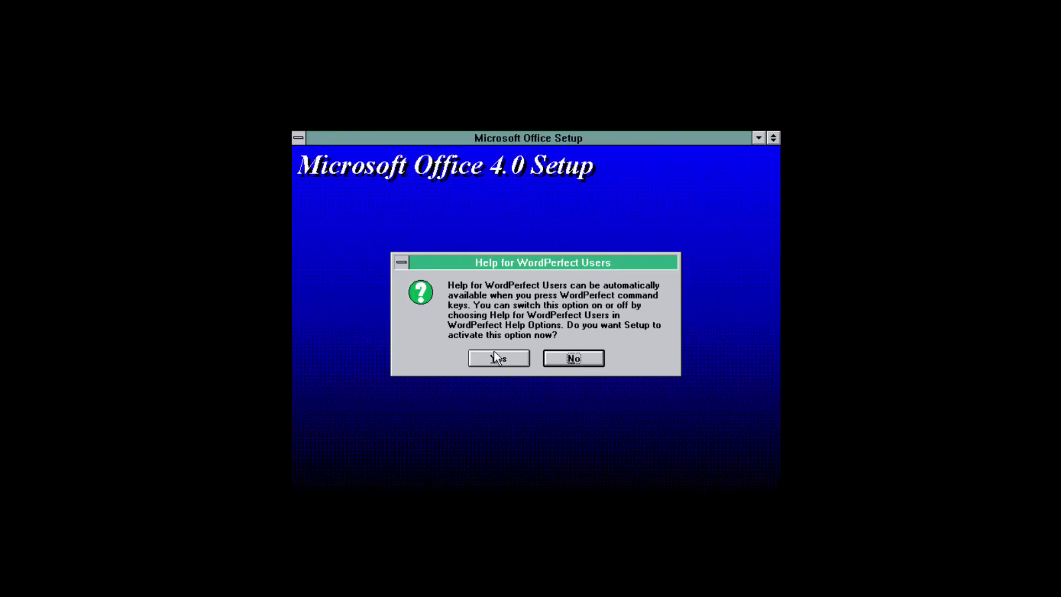
left_click(489, 358)
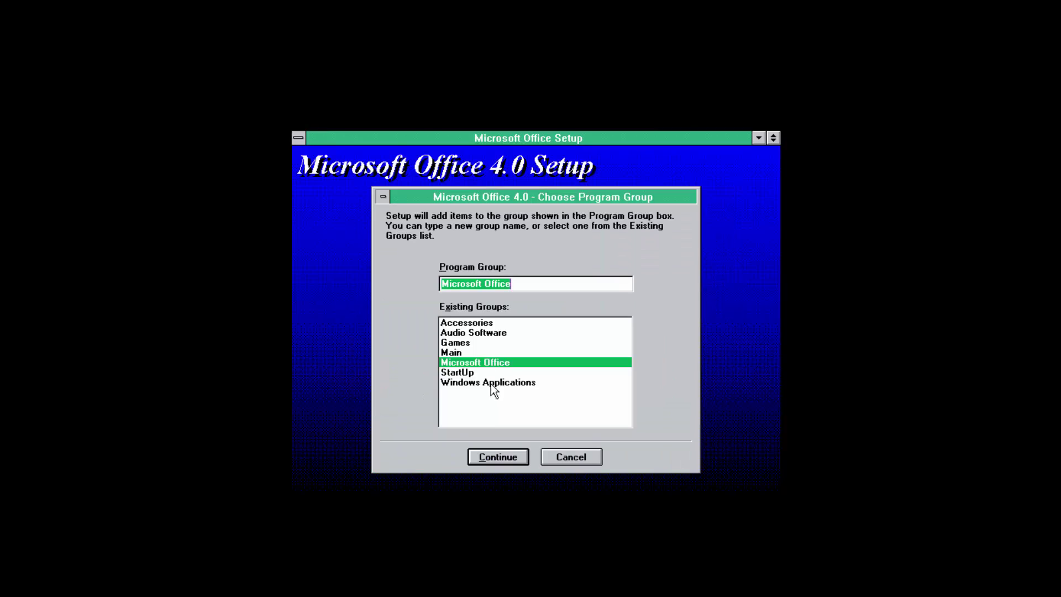
left_click(508, 455)
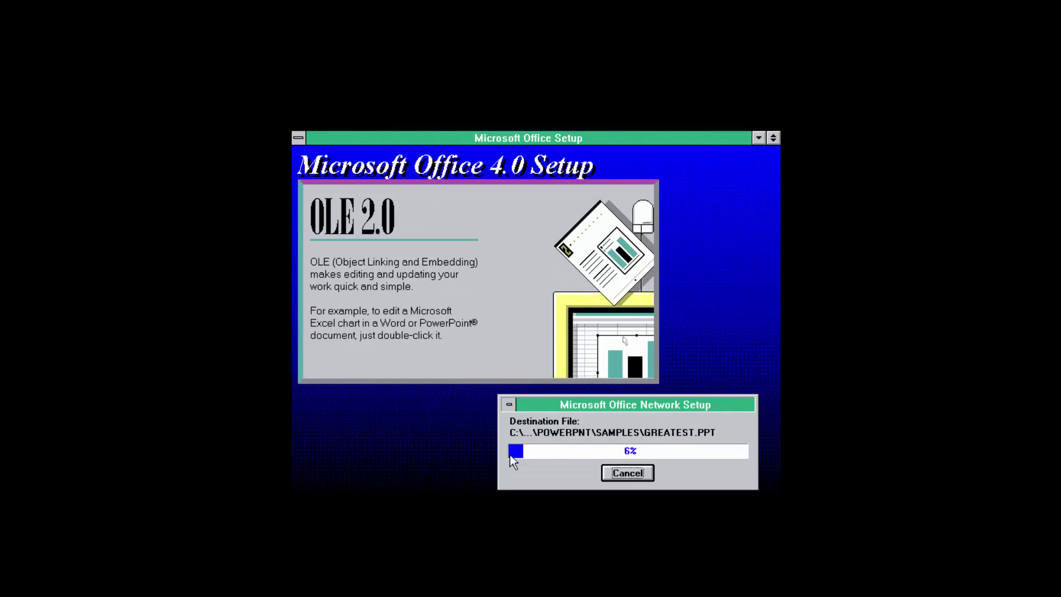
Step: Let Office 4.0 finish copying files, then restart Windows to complete setup
mouse_move(862, 592)
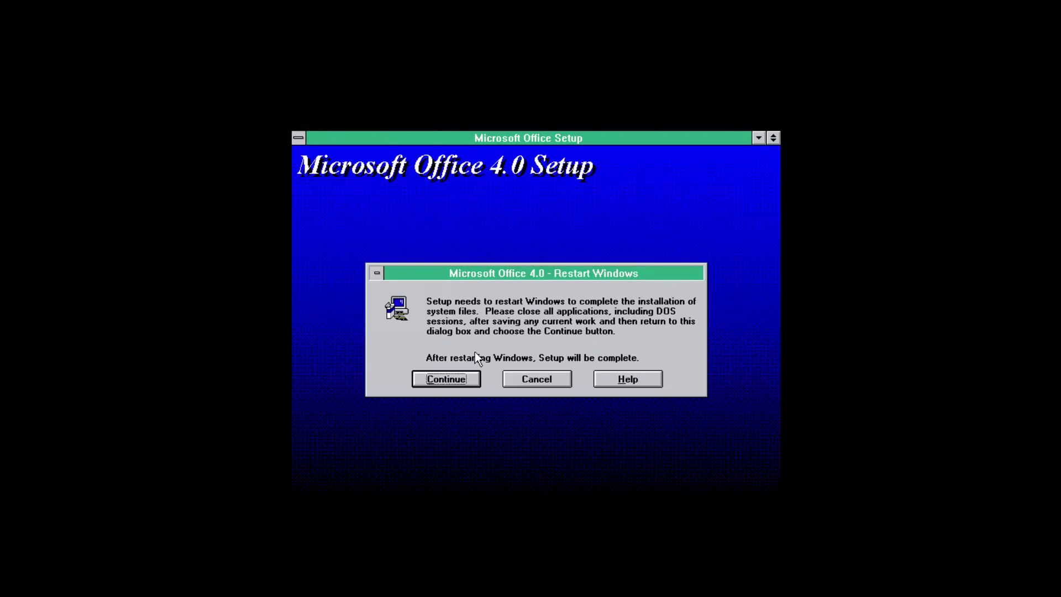
left_click(445, 379)
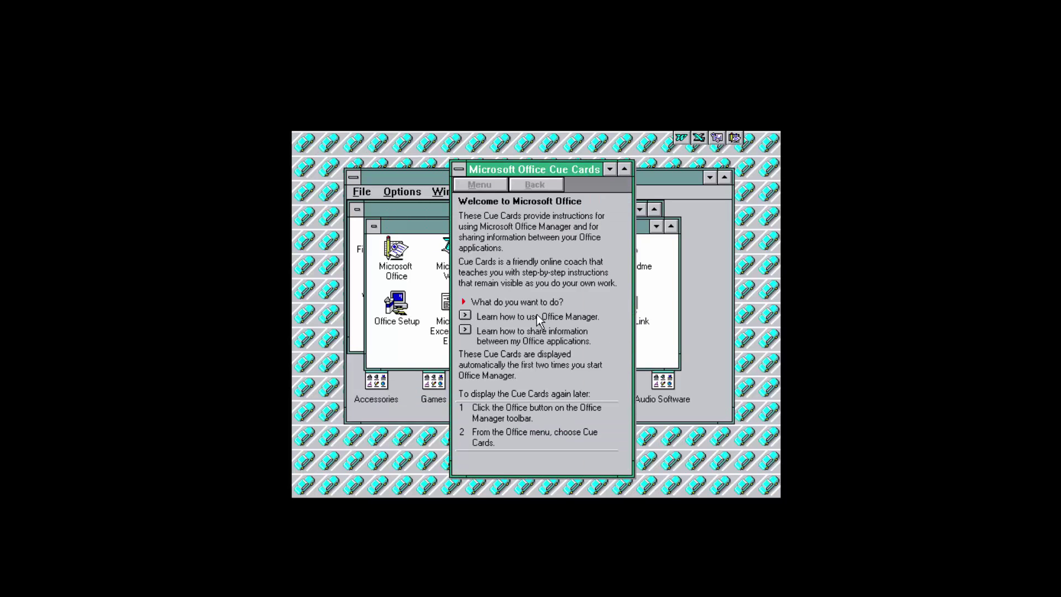
Step: Close the Office Cue Cards and minimize the Microsoft Office and Main program groups
left_click(460, 171)
left_click(479, 257)
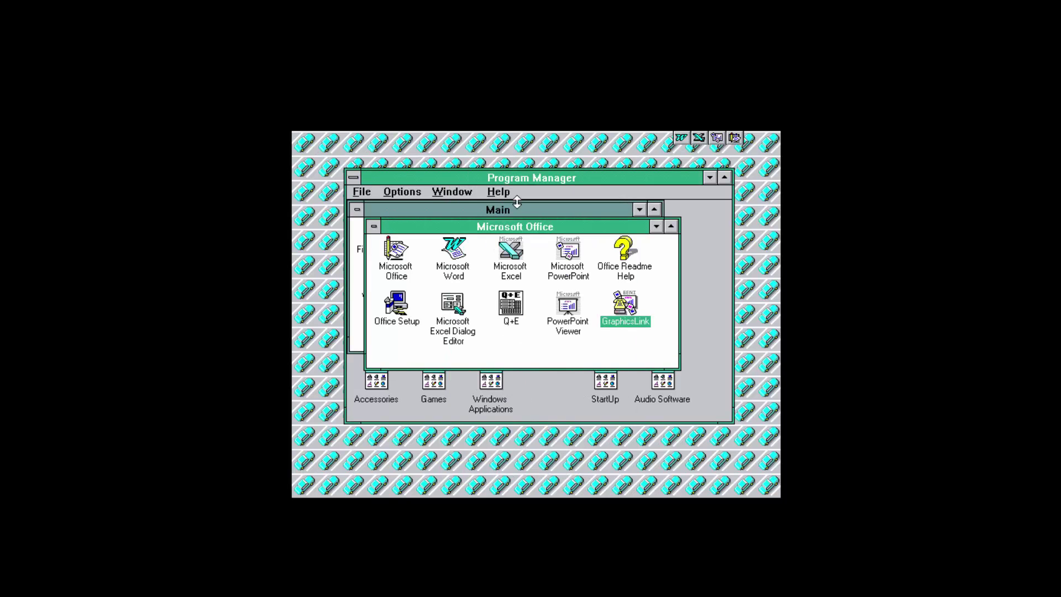
left_click(656, 226)
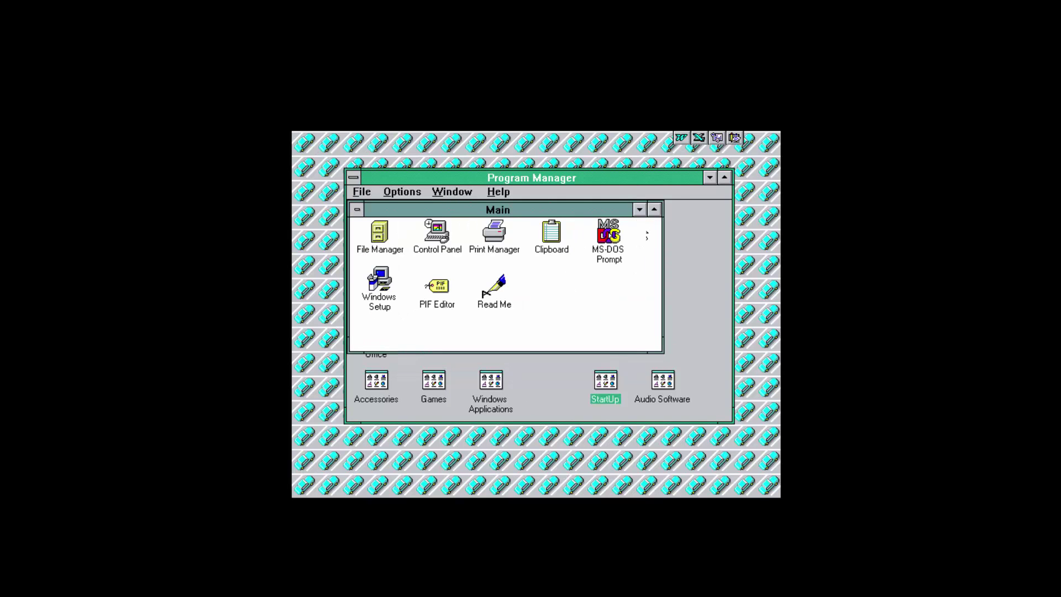
left_click(638, 210)
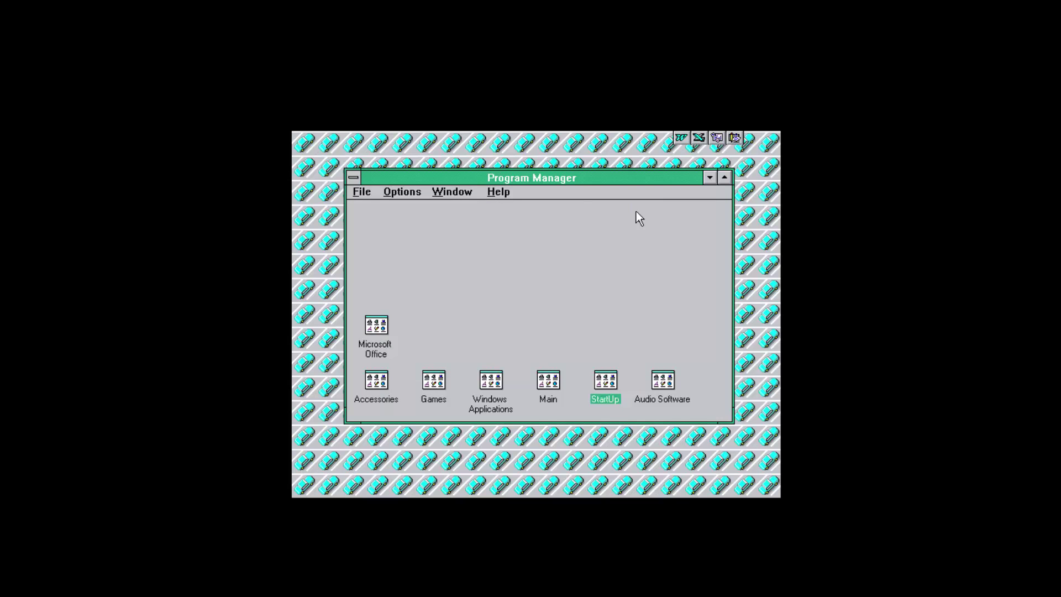
Step: Connect the virtual floppy drive now and at power on, and browse to the ISO Files folder
key("ctrl+d")
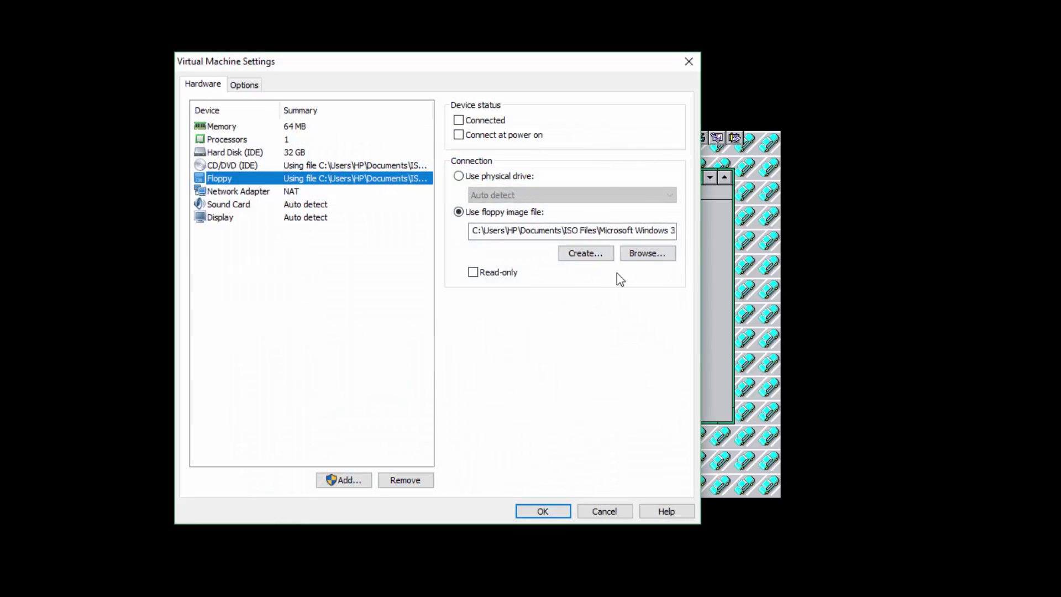
left_click(477, 135)
left_click(471, 122)
left_click(650, 254)
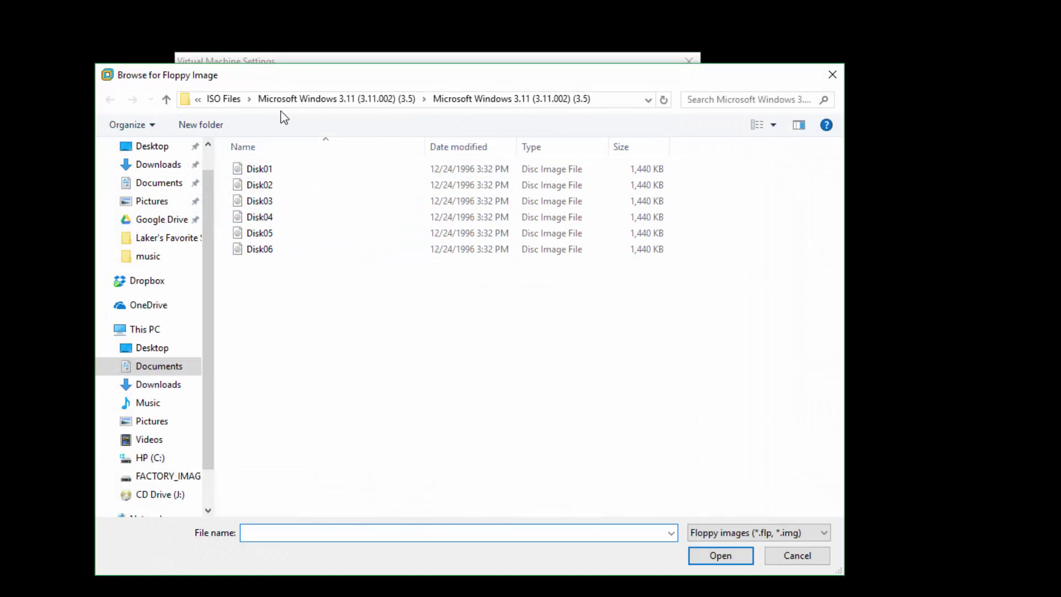
left_click(223, 100)
scroll(409, 422, "down", 5)
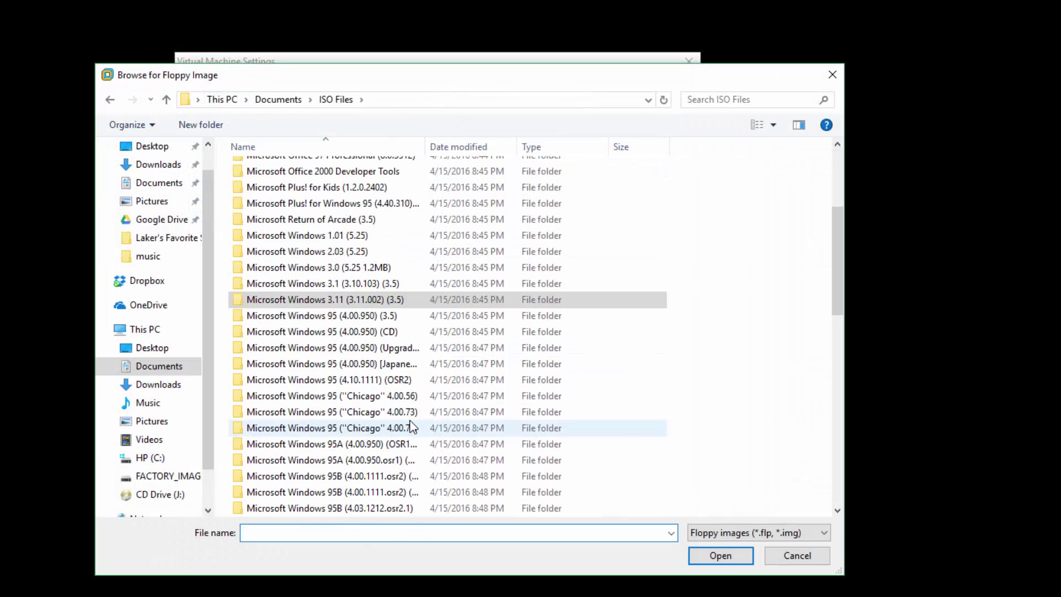
scroll(412, 427, "down", 10)
scroll(411, 426, "up", 13)
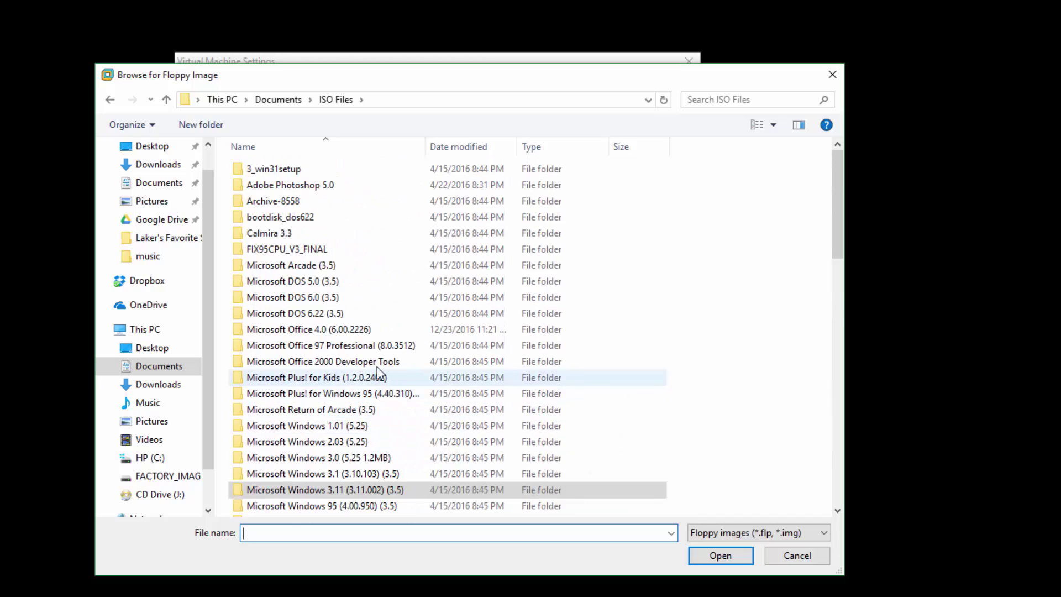
Step: Load the MSARCADE image from Microsoft Arcade (3.5), showing all file types, and save the settings
double_click(294, 265)
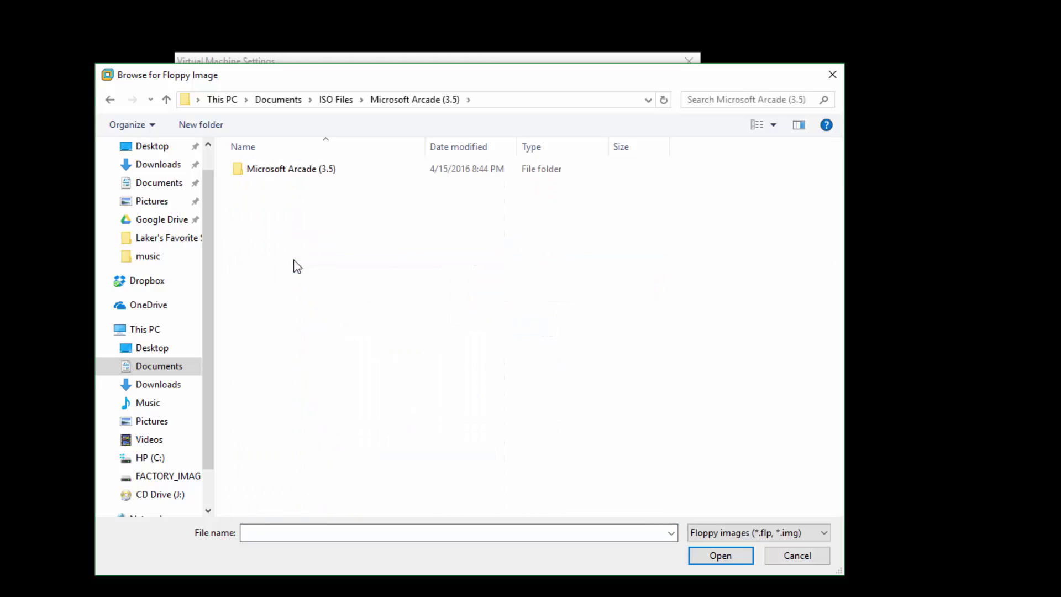
double_click(337, 176)
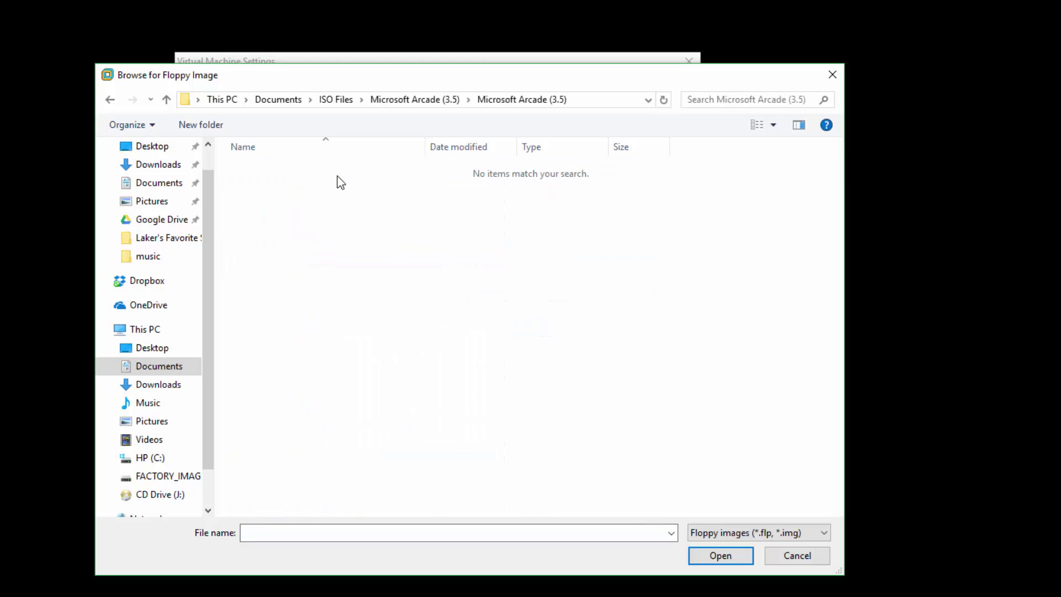
left_click(733, 533)
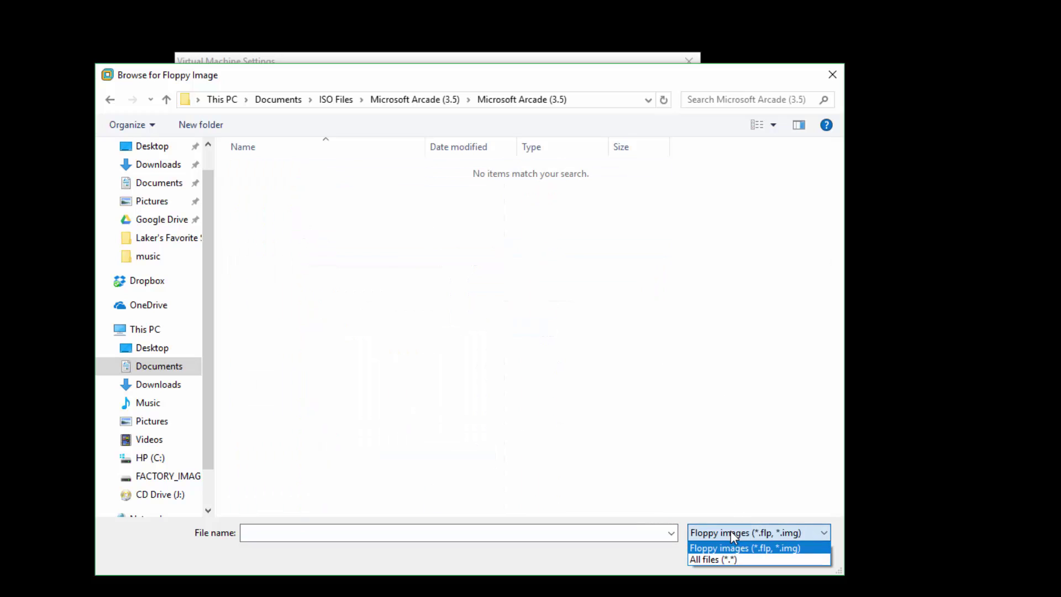
left_click(715, 559)
left_click(297, 187)
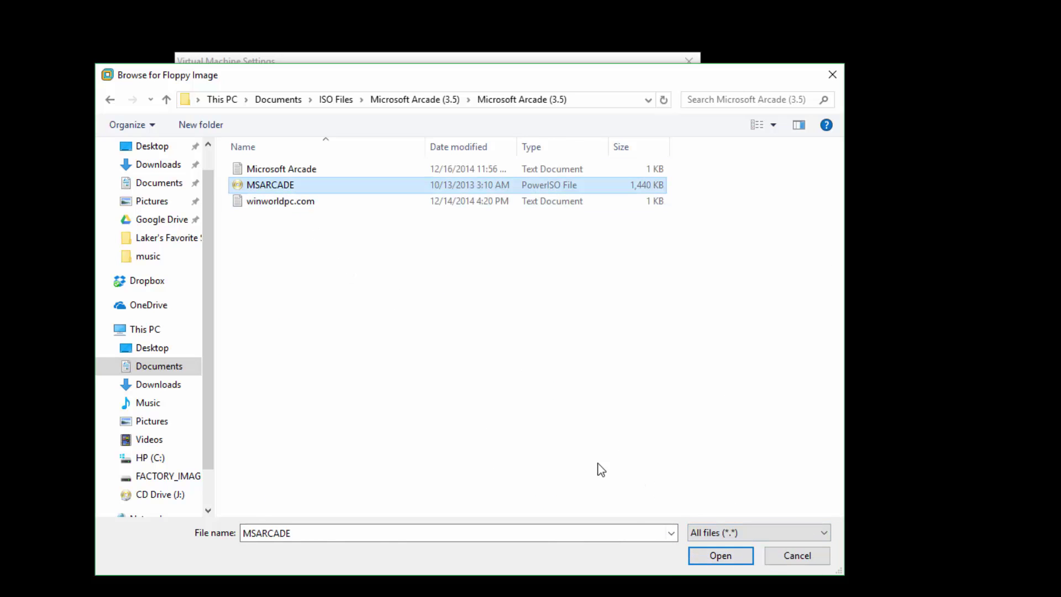
left_click(718, 556)
left_click(552, 514)
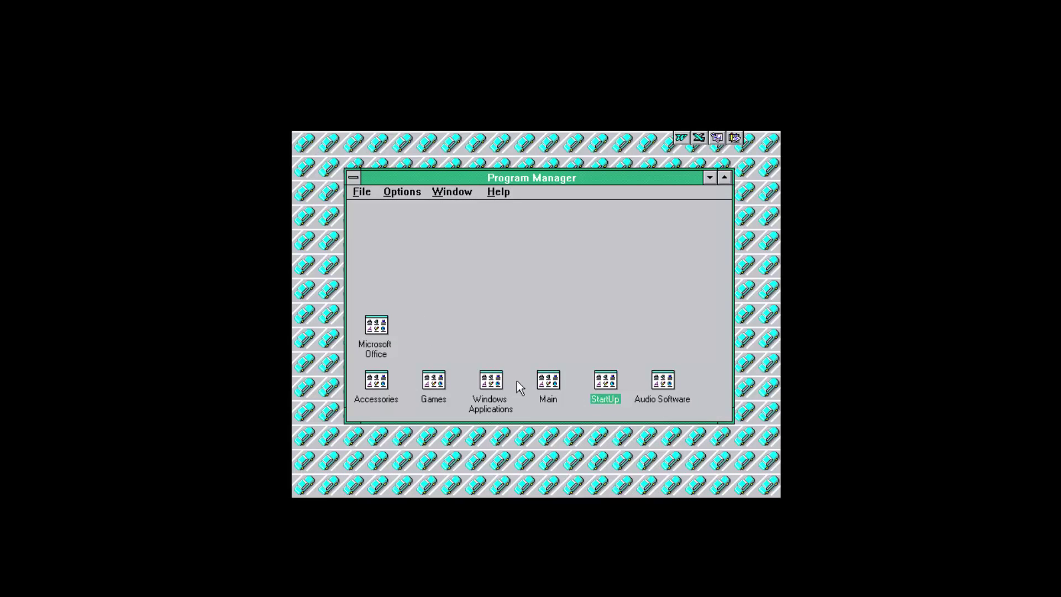
Step: Open File Manager from the Main group and switch it to floppy drive A:
double_click(541, 381)
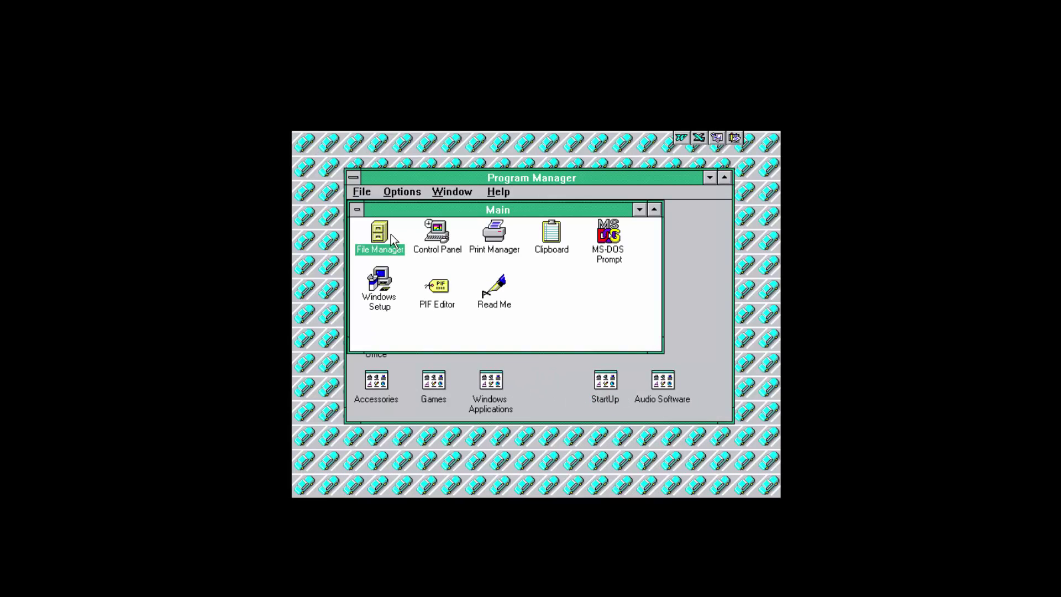
double_click(372, 238)
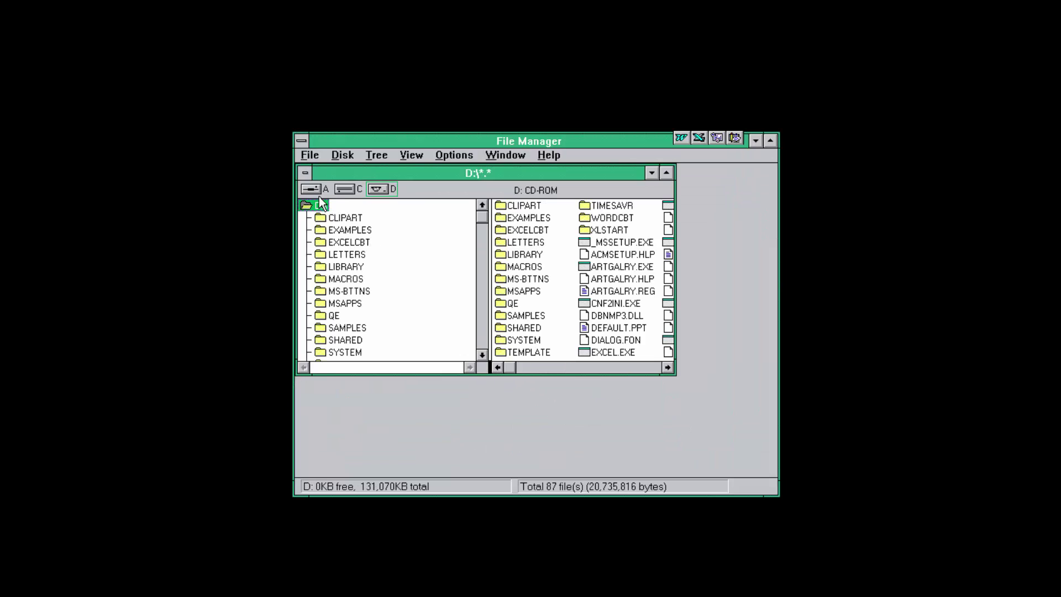
key("ctrl+a")
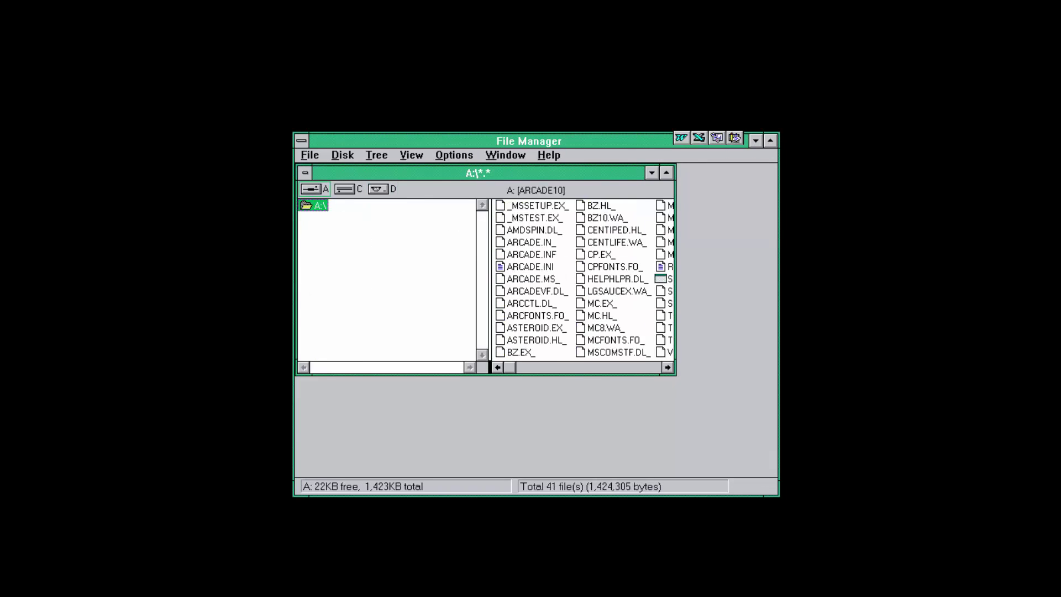
left_click(668, 367)
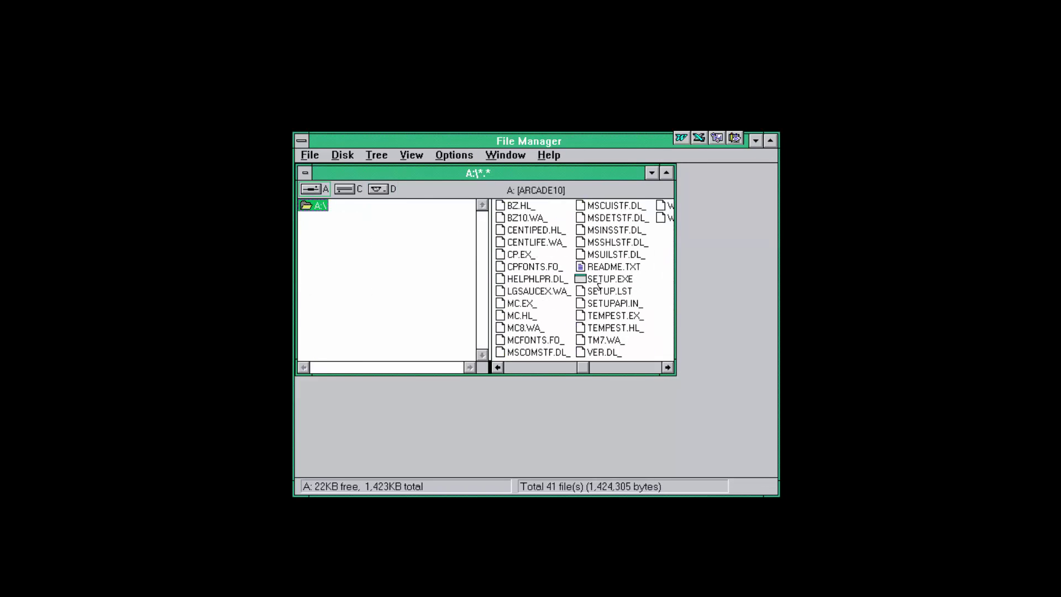
Step: Run the Arcade SETUP.EXE from A:, dismiss its 'Line too long' error, and close File Manager
double_click(581, 277)
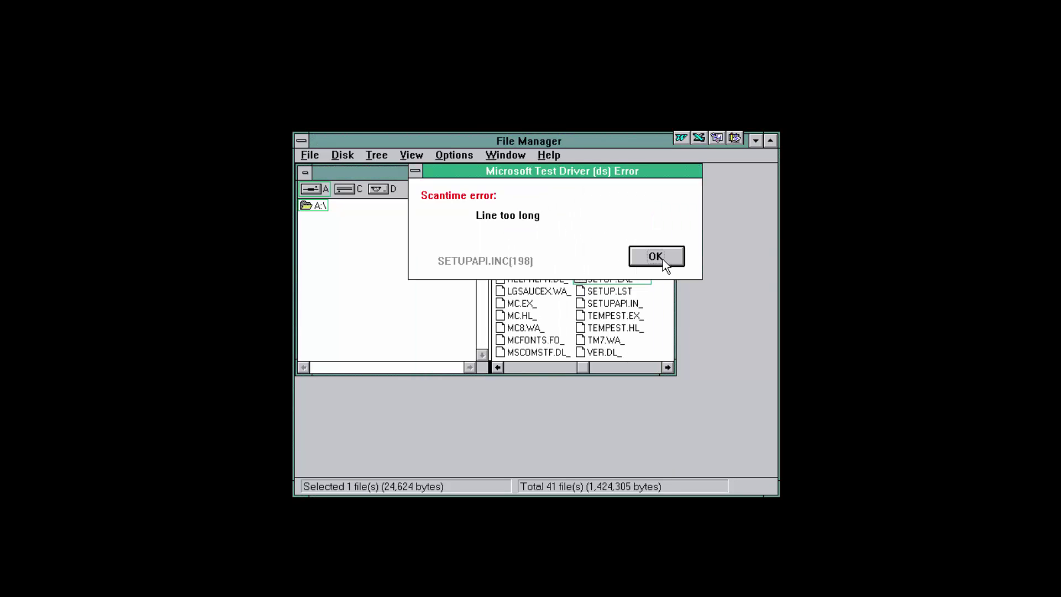
left_click(665, 254)
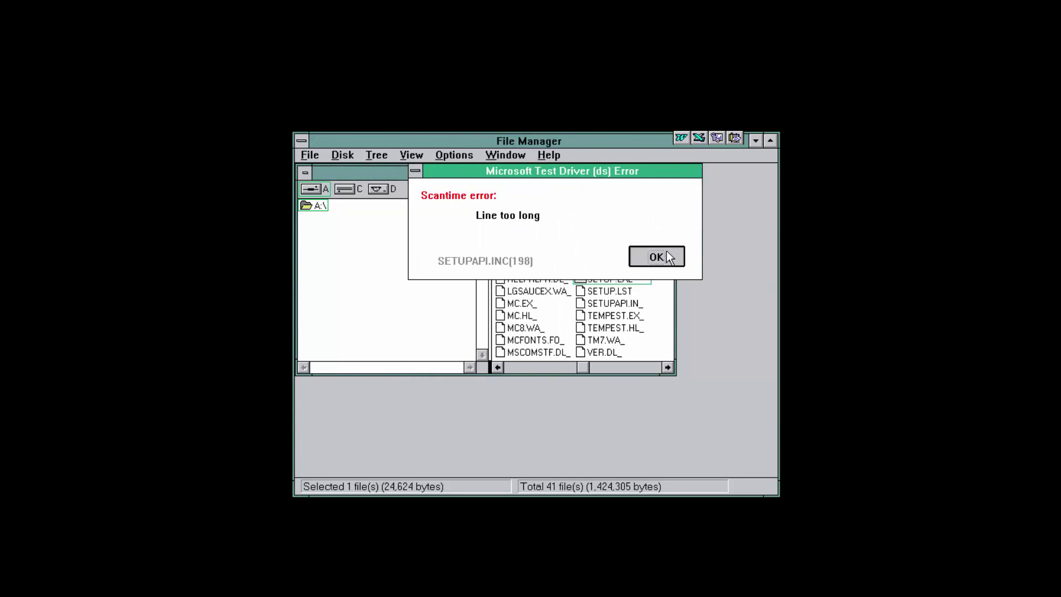
left_click(669, 367)
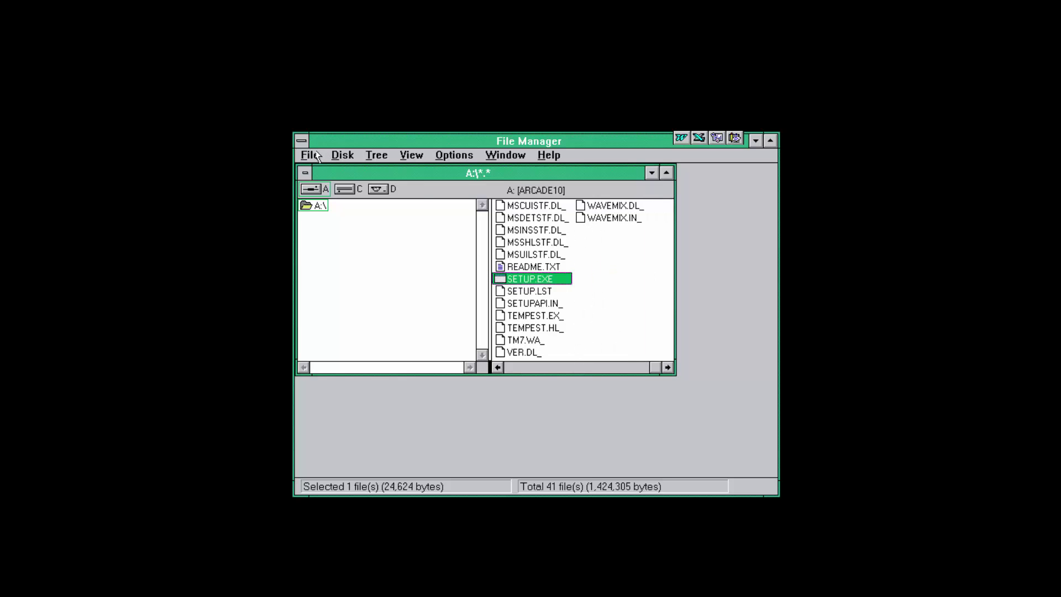
double_click(301, 141)
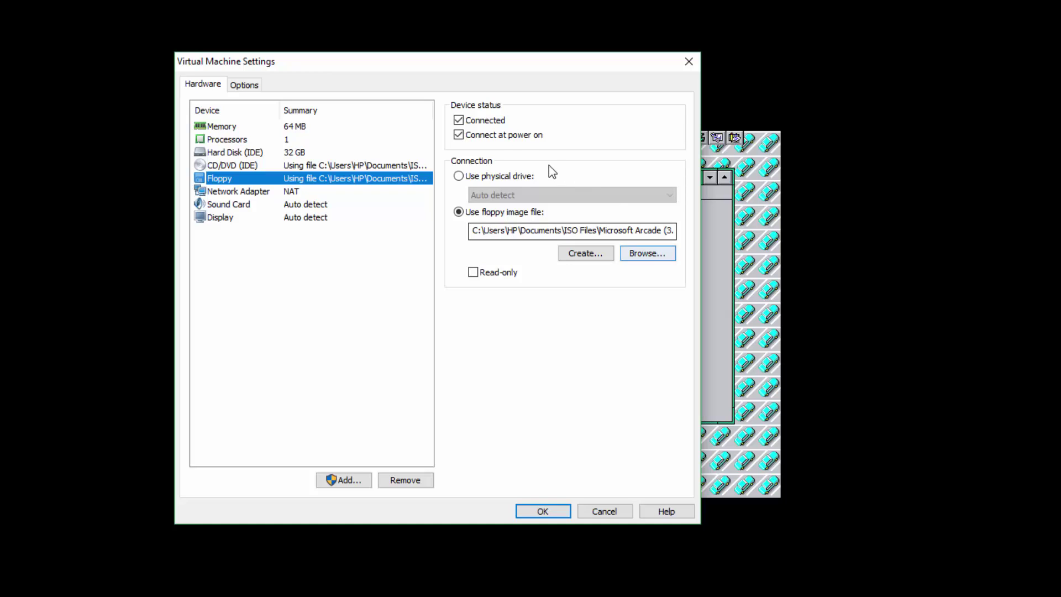
Step: Disconnect the floppy image and switch the floppy to use the physical drive
left_click(497, 136)
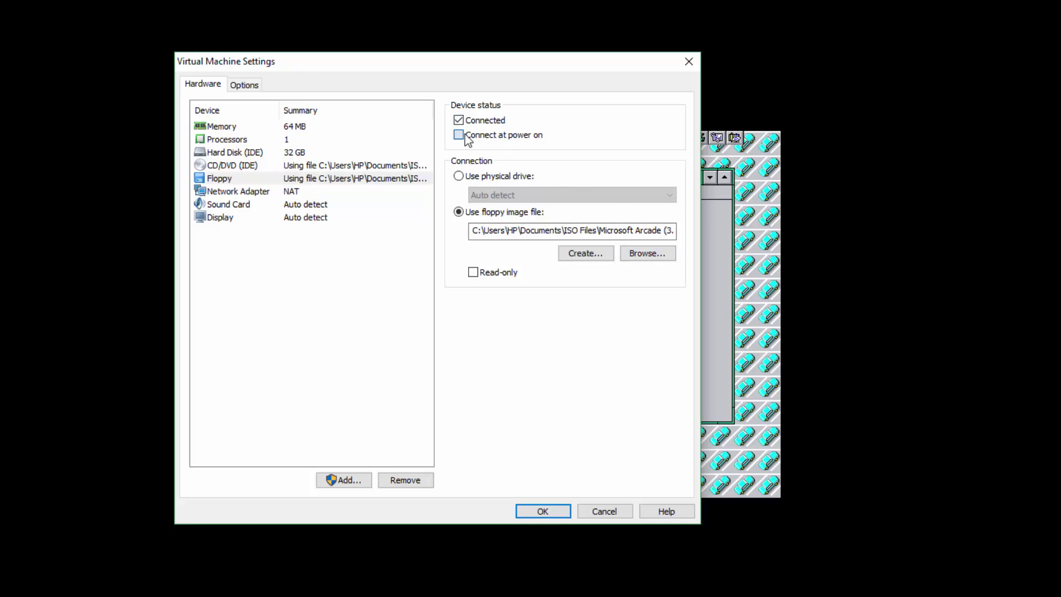
left_click(467, 121)
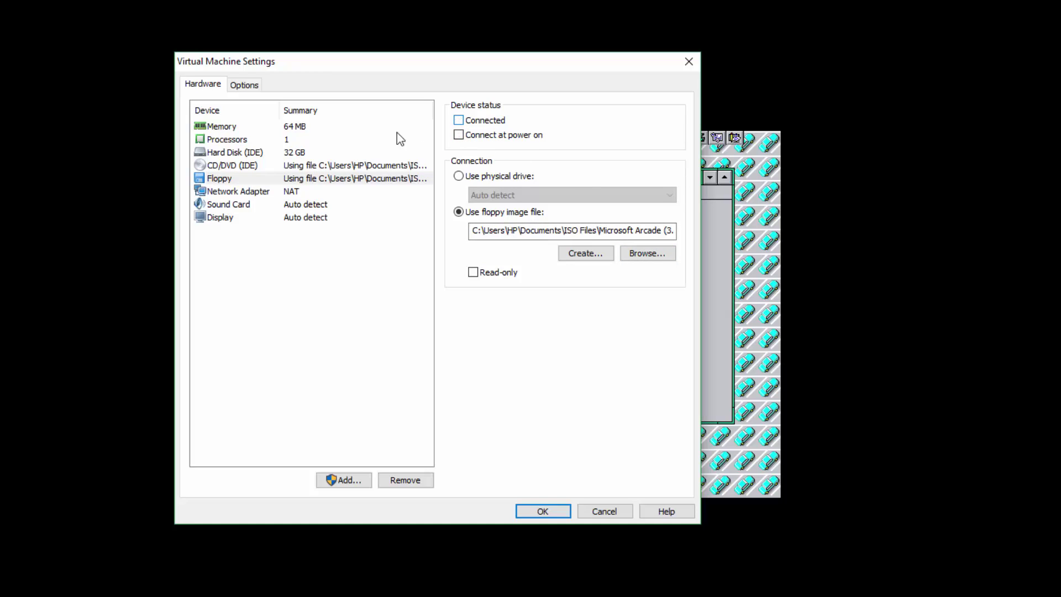
left_click(314, 166)
left_click(369, 179)
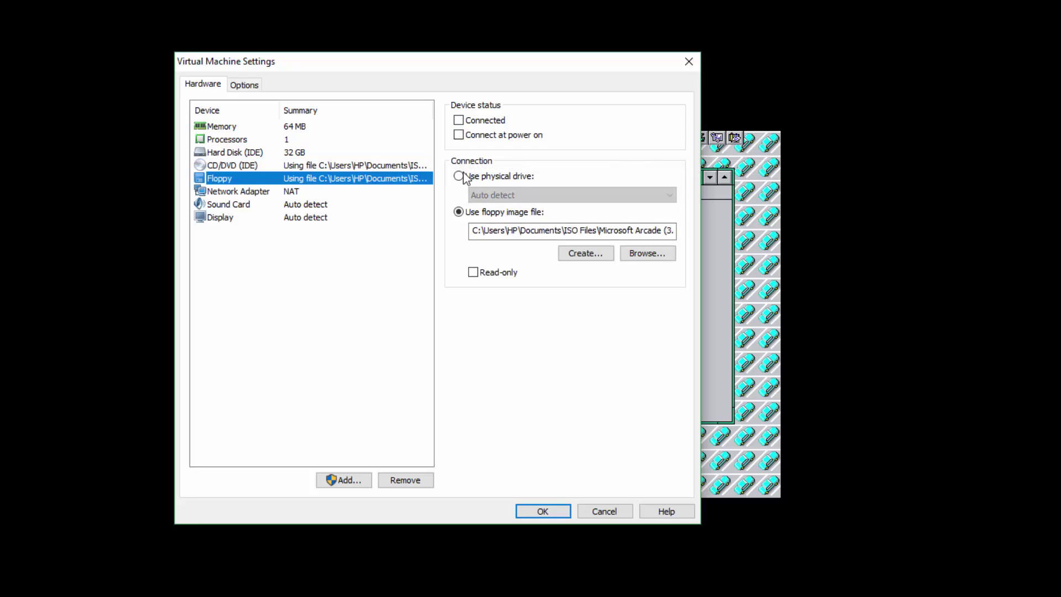
left_click(458, 176)
Step: Point the CD/DVD drive at mswin95_4.00.950.upd in the ISO Files > Windows 95 Upgrade folder
left_click(402, 165)
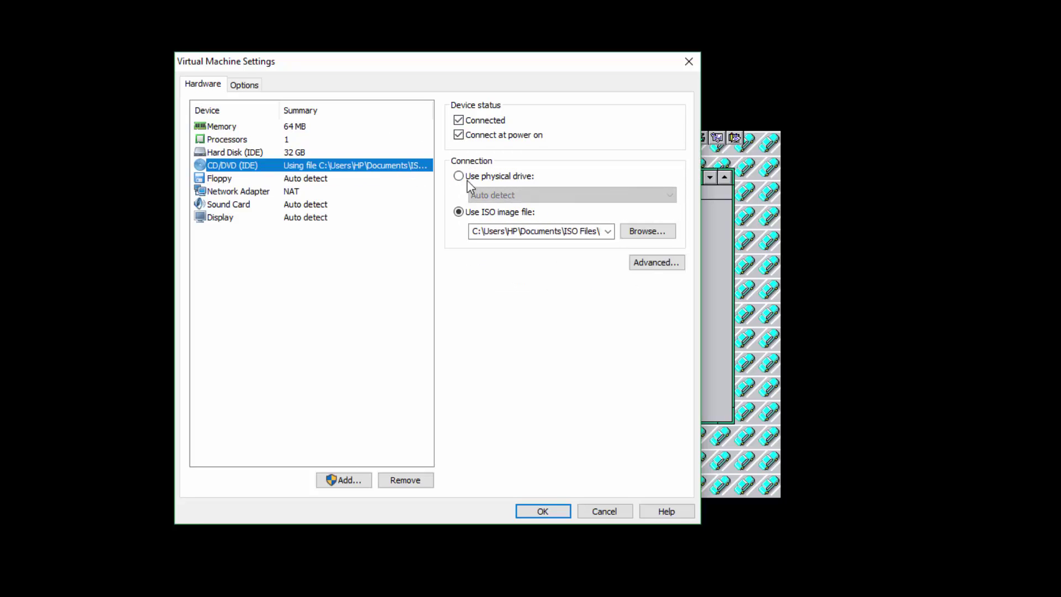
left_click(635, 232)
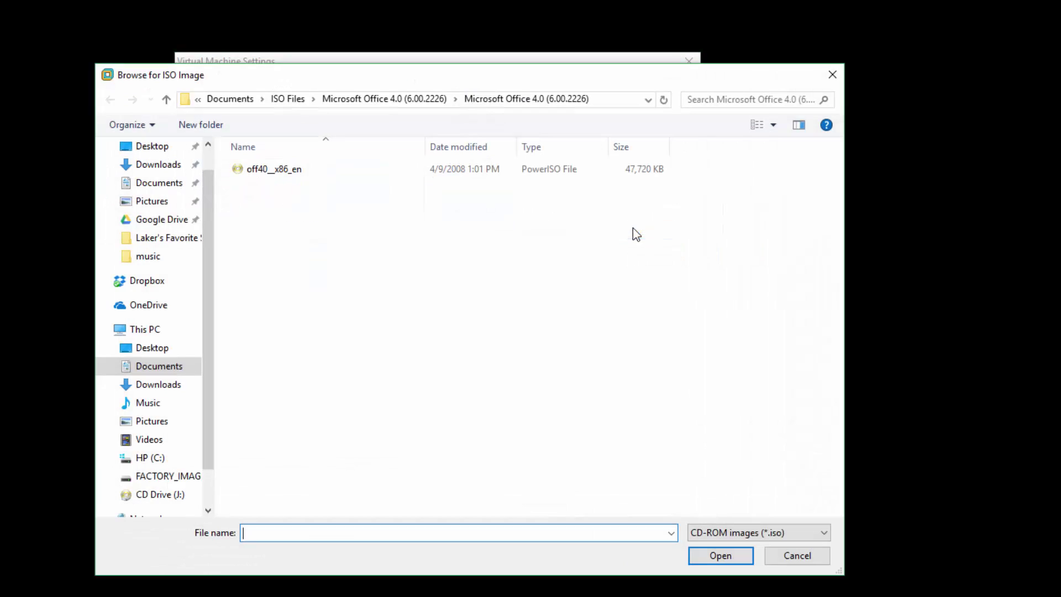
left_click(288, 101)
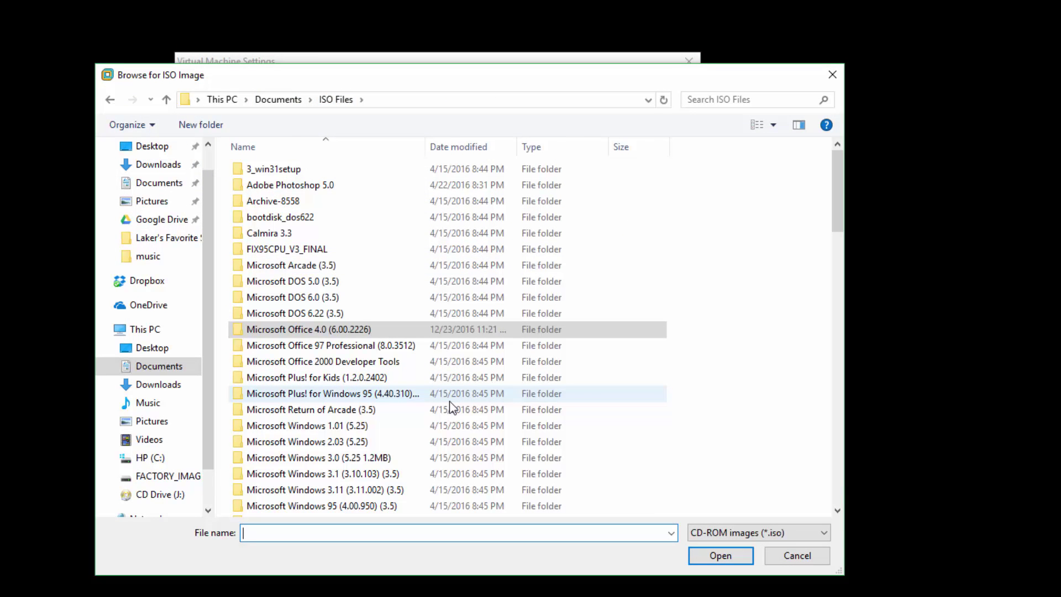
scroll(470, 366, "down", 15)
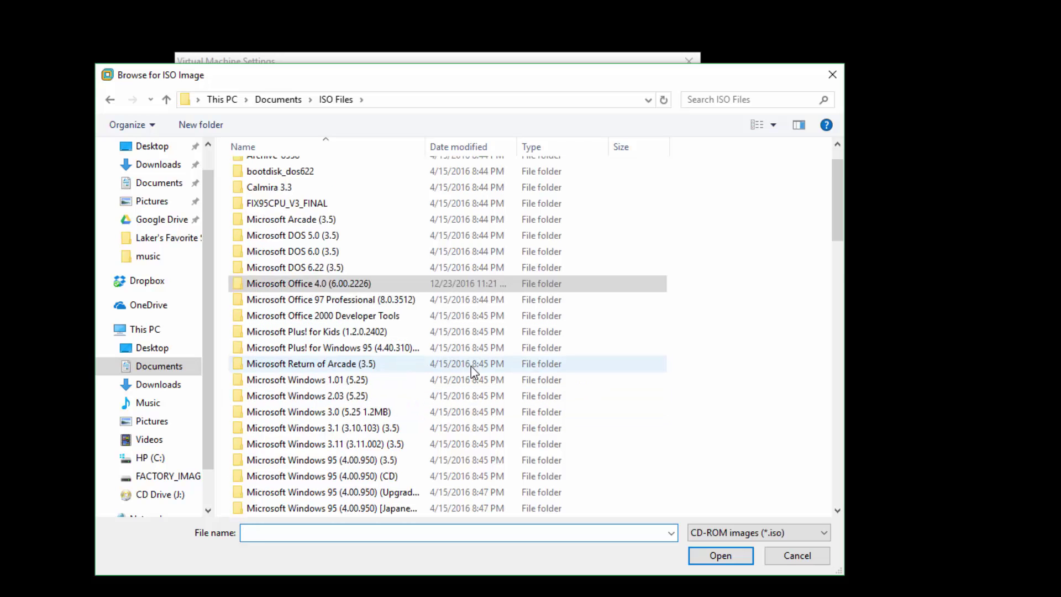
scroll(471, 366, "down", 4)
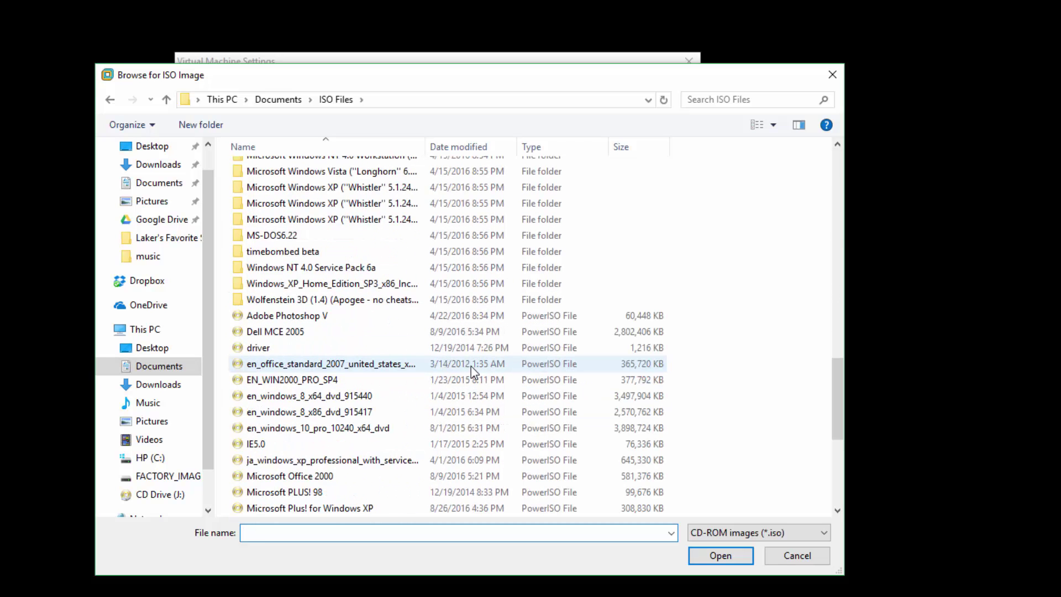
scroll(471, 365, "up", 9)
scroll(471, 365, "up", 3)
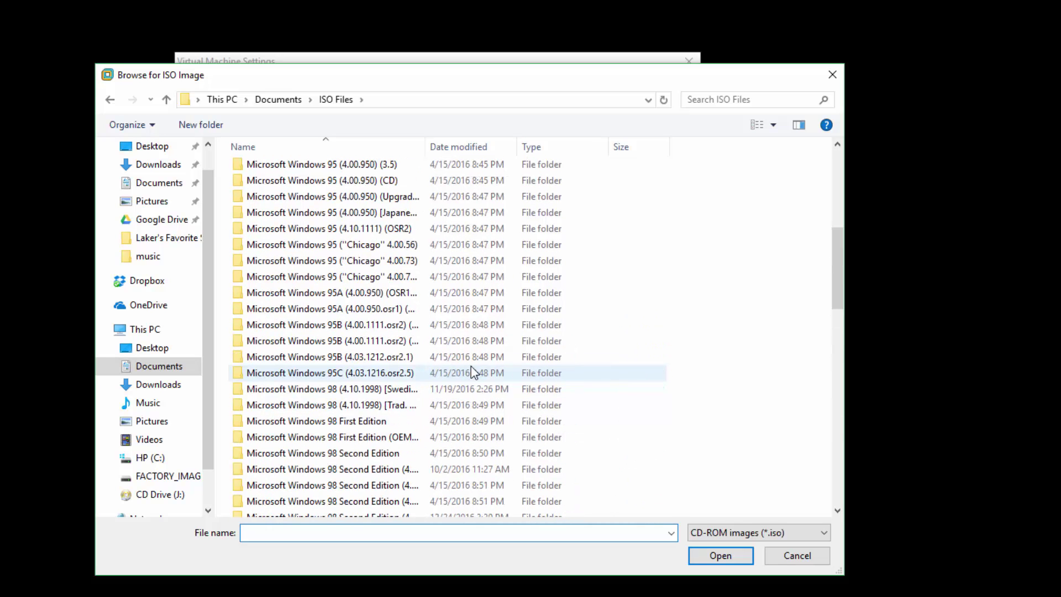
double_click(376, 200)
double_click(341, 171)
Step: Apply the drive settings, run d:\setup from Program Manager, and accept the Windows 95 licence
left_click(536, 503)
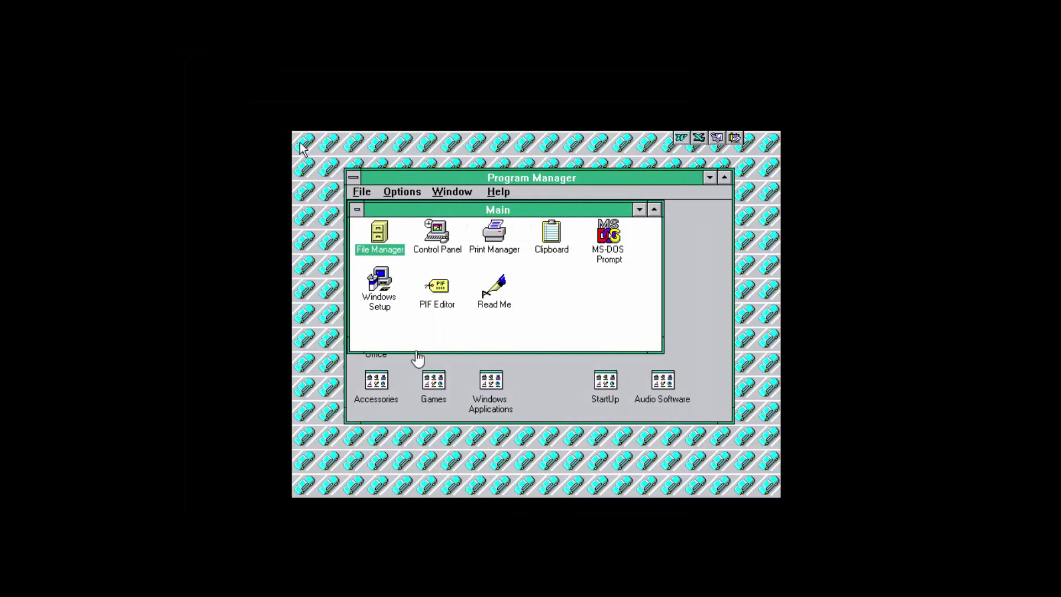
left_click(364, 193)
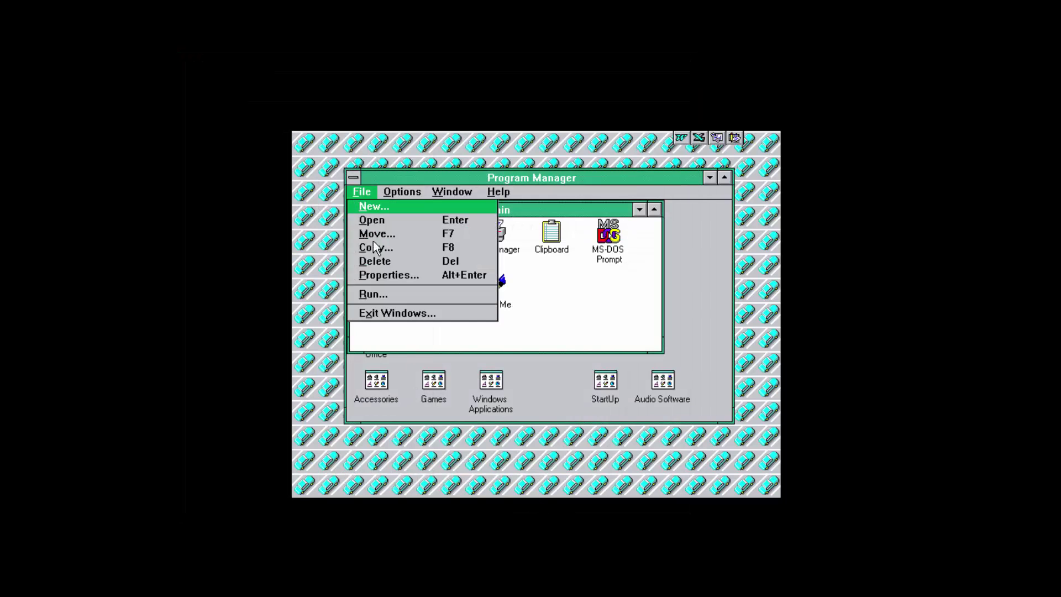
left_click(379, 292)
type("d:\\setup")
key("Return")
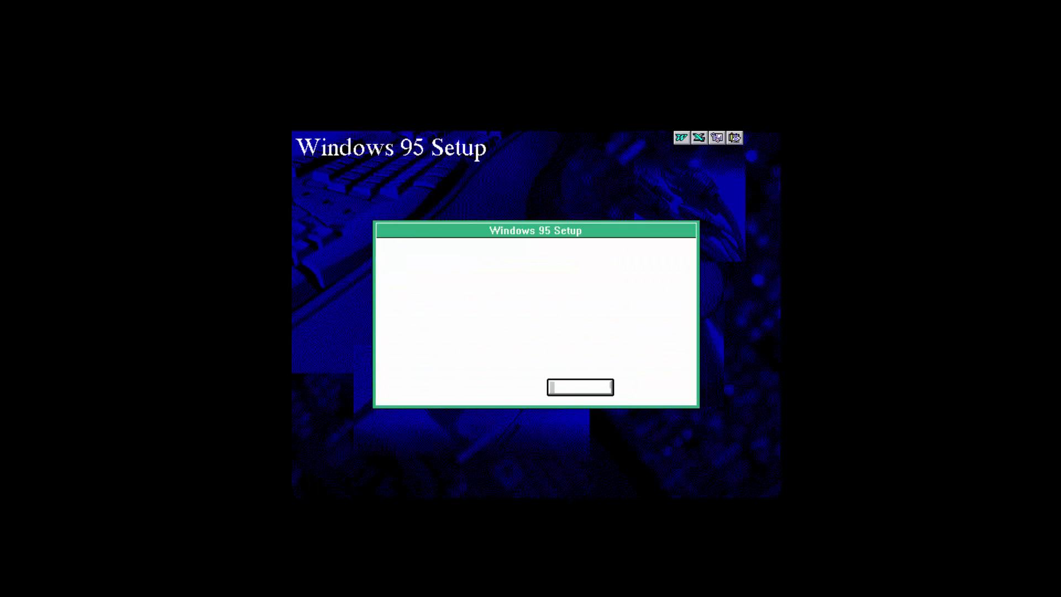
left_click(569, 389)
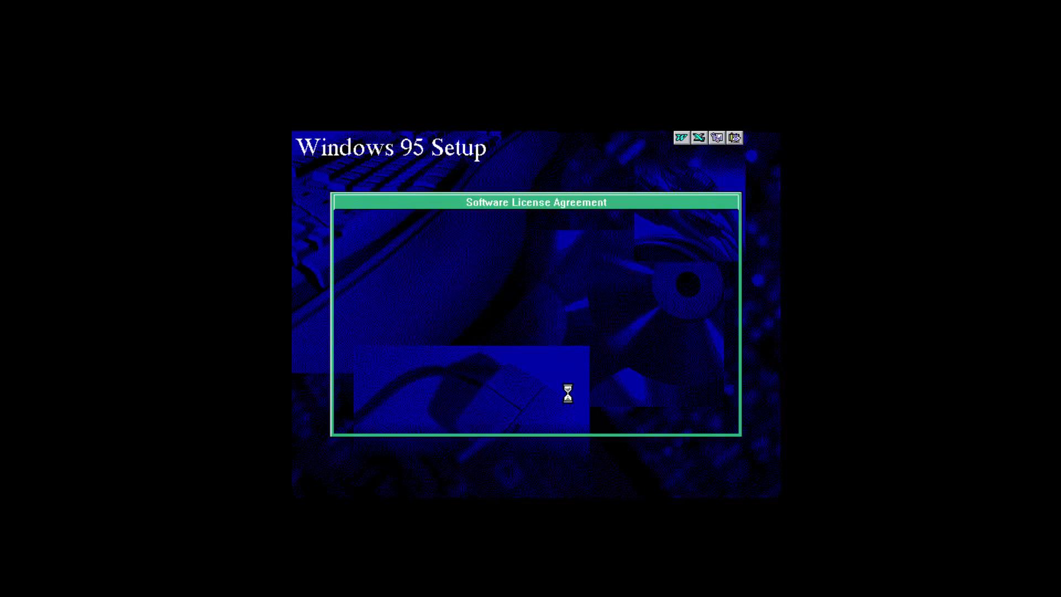
left_click(628, 417)
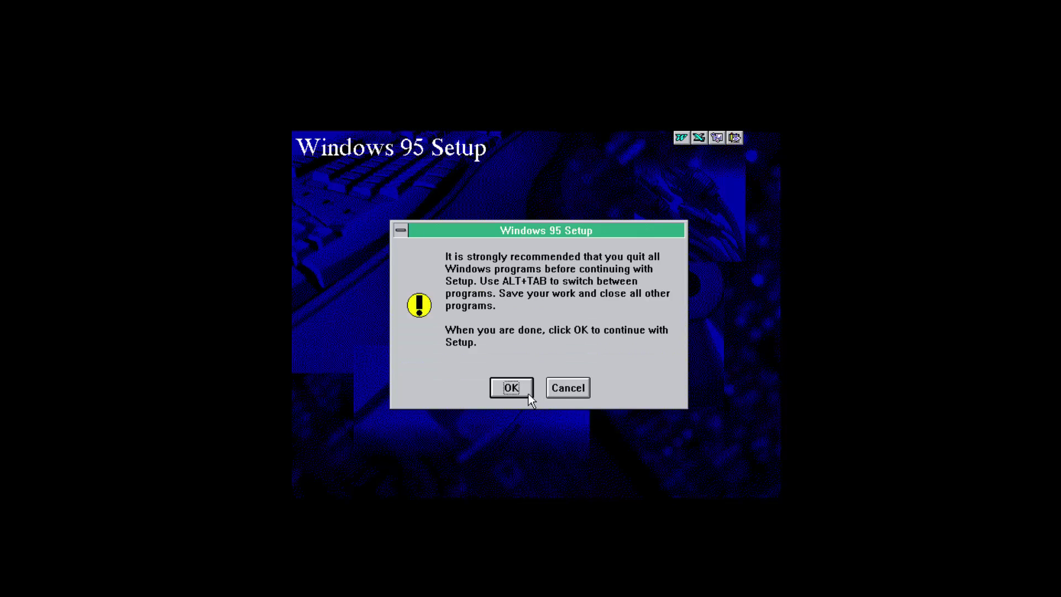
Step: Install Windows 95 to C:\WINDOWS without saving old system files, using Typical setup and the user information
left_click(511, 388)
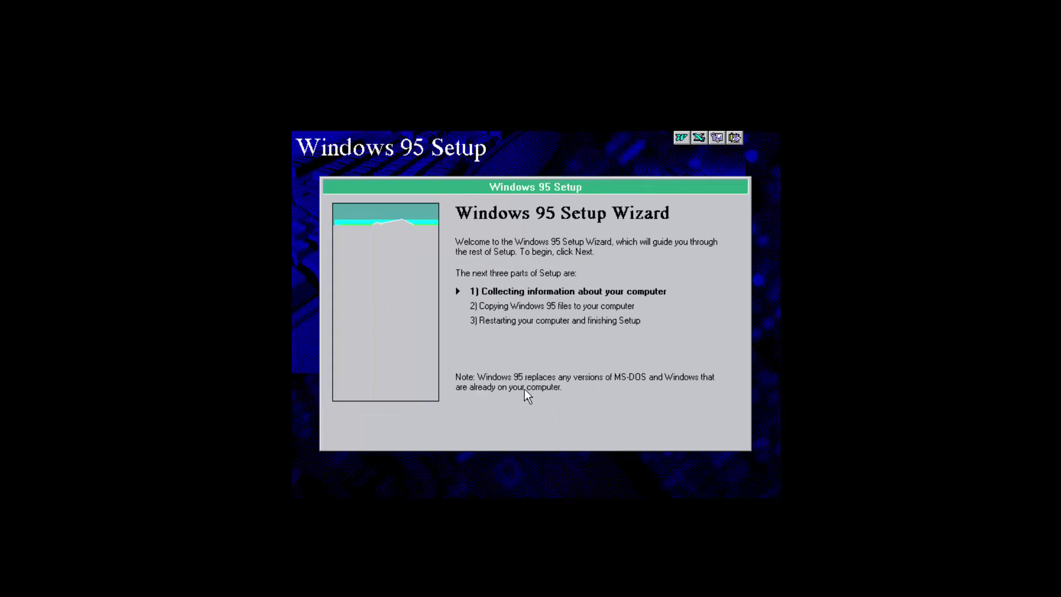
left_click(627, 431)
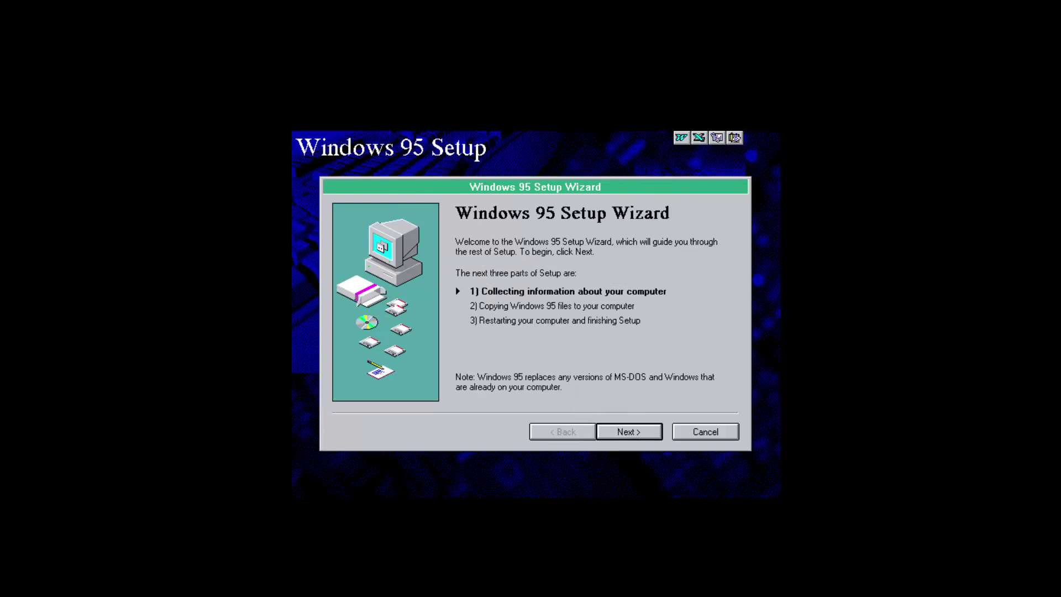
left_click(622, 430)
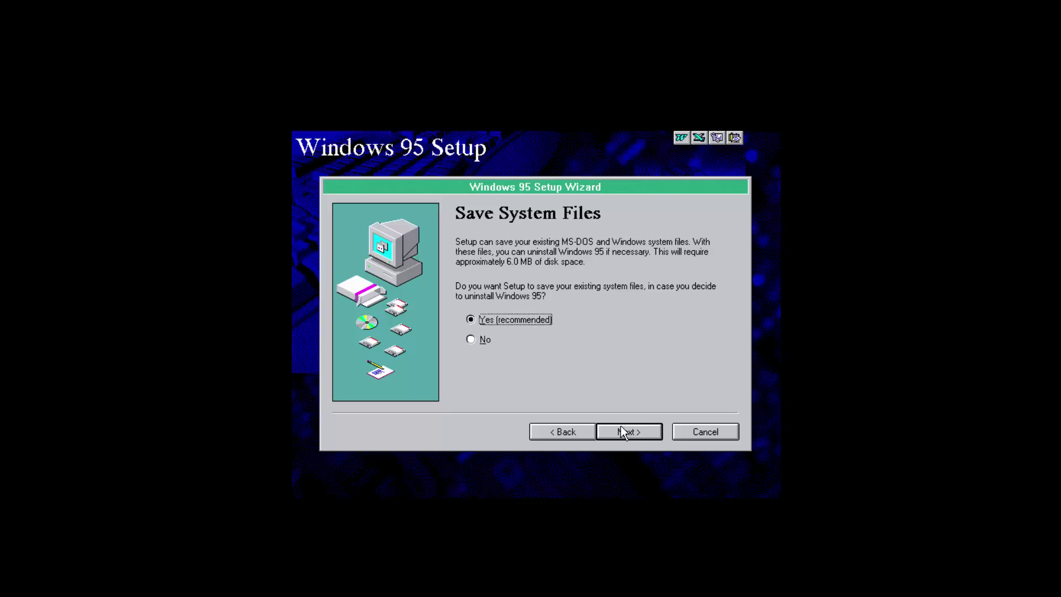
left_click(475, 338)
left_click(637, 430)
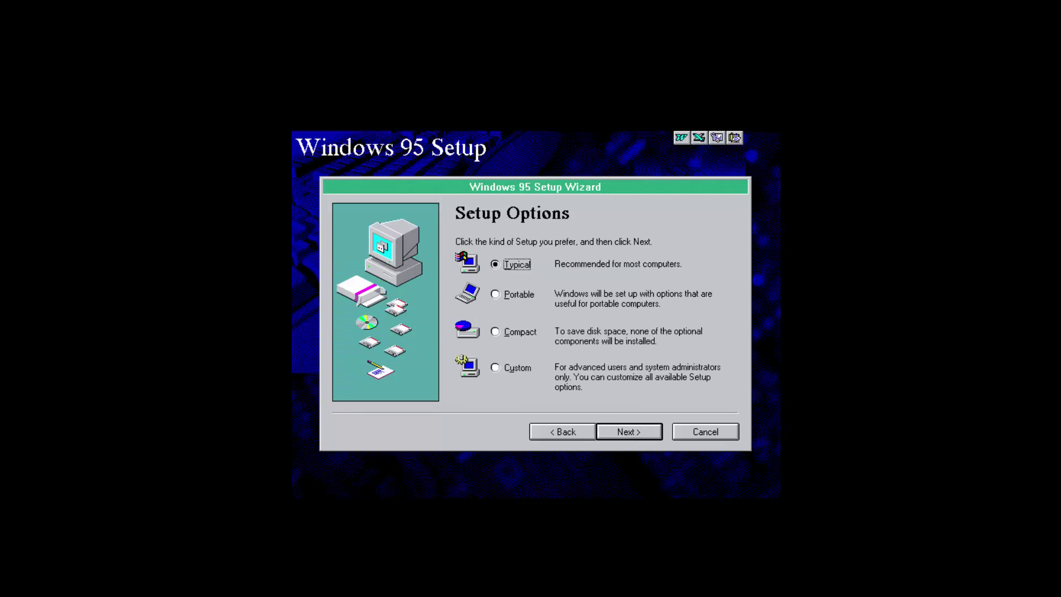
left_click(628, 429)
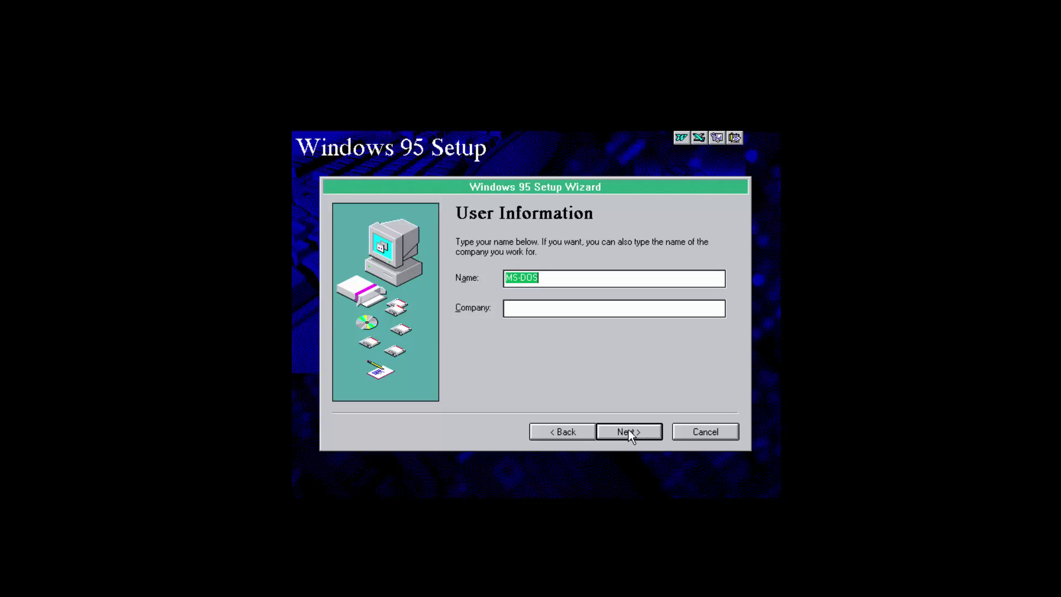
left_click(628, 429)
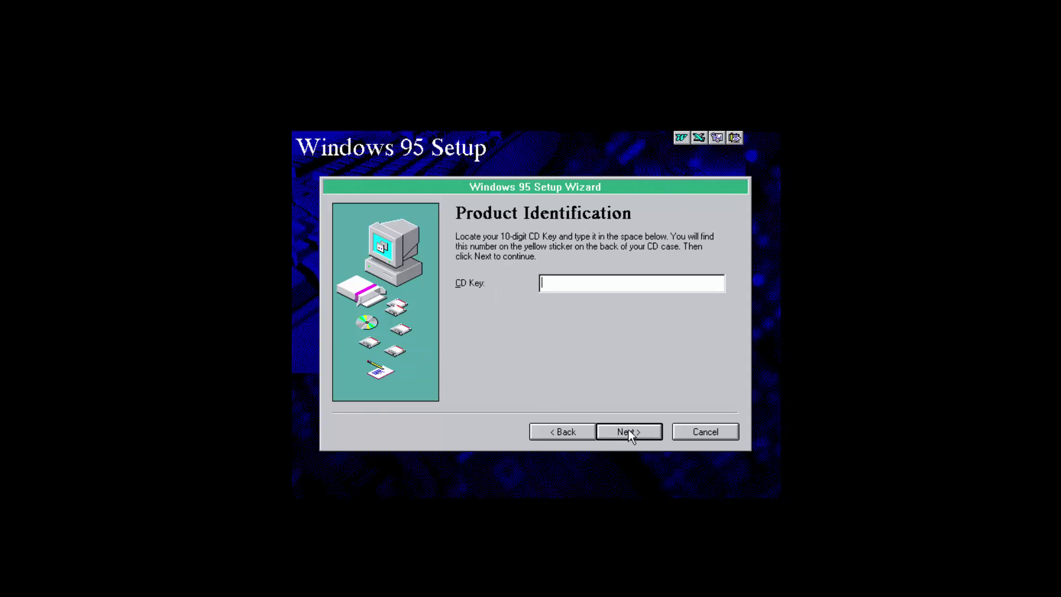
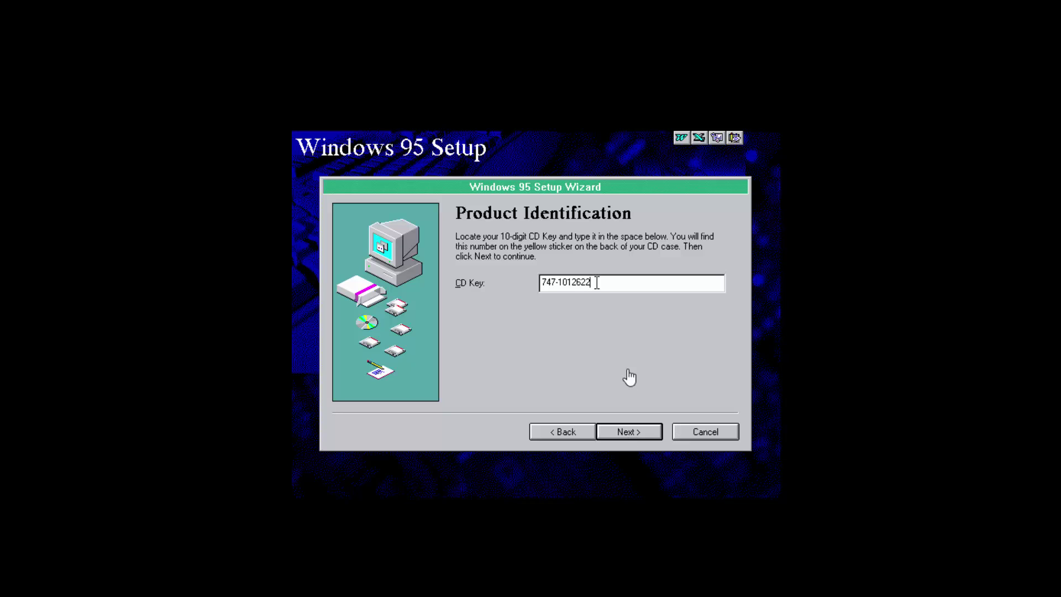
Step: Enter the Windows 95 CD key and start hardware detection without extra devices
left_click(613, 432)
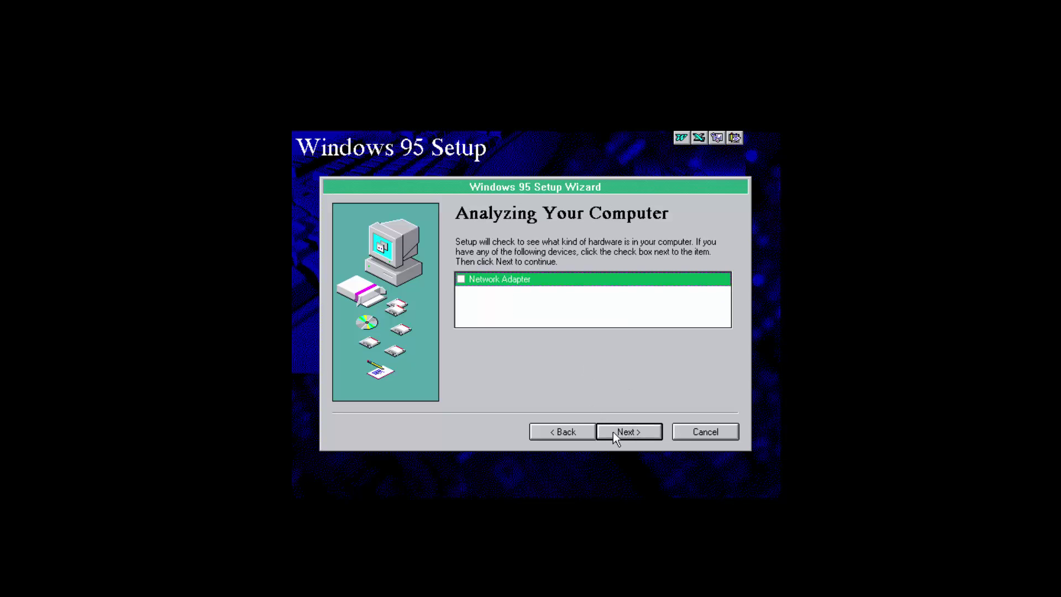
left_click(612, 432)
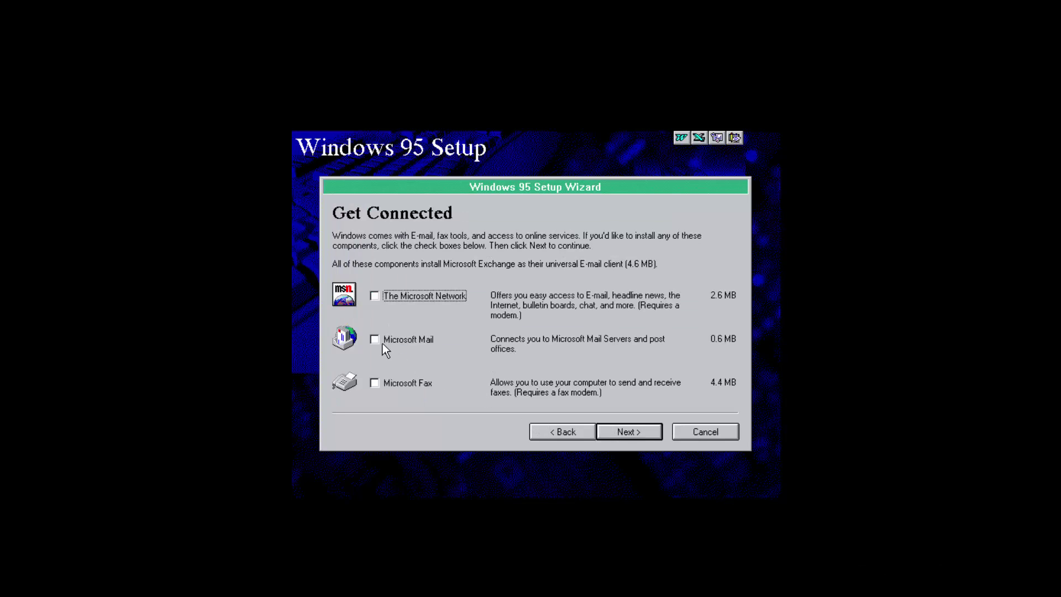
Step: Include Microsoft Mail and Microsoft Fax, then choose to pick components from a list
left_click(375, 339)
left_click(372, 382)
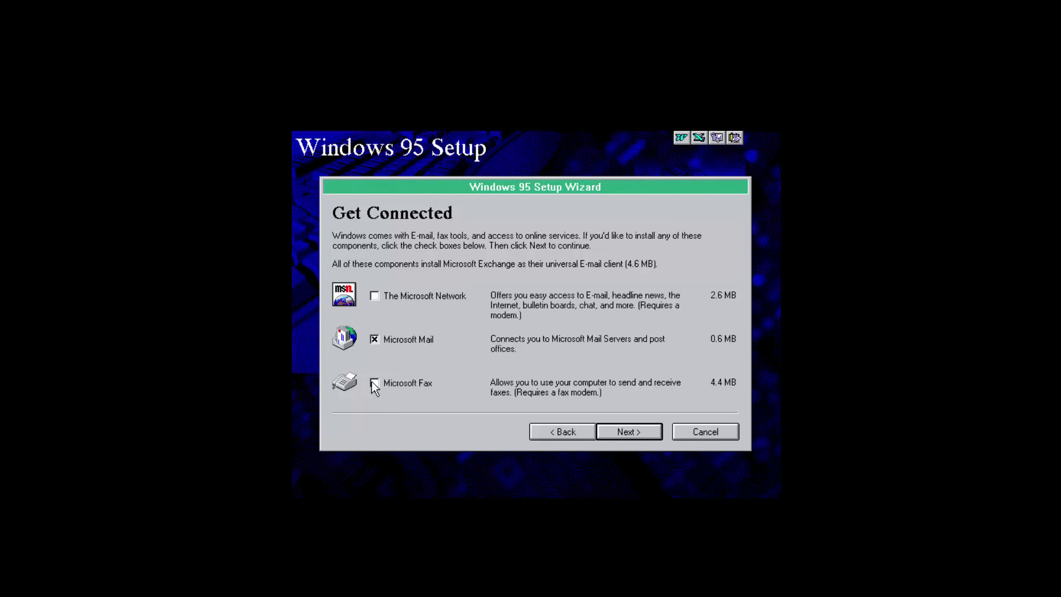
left_click(625, 432)
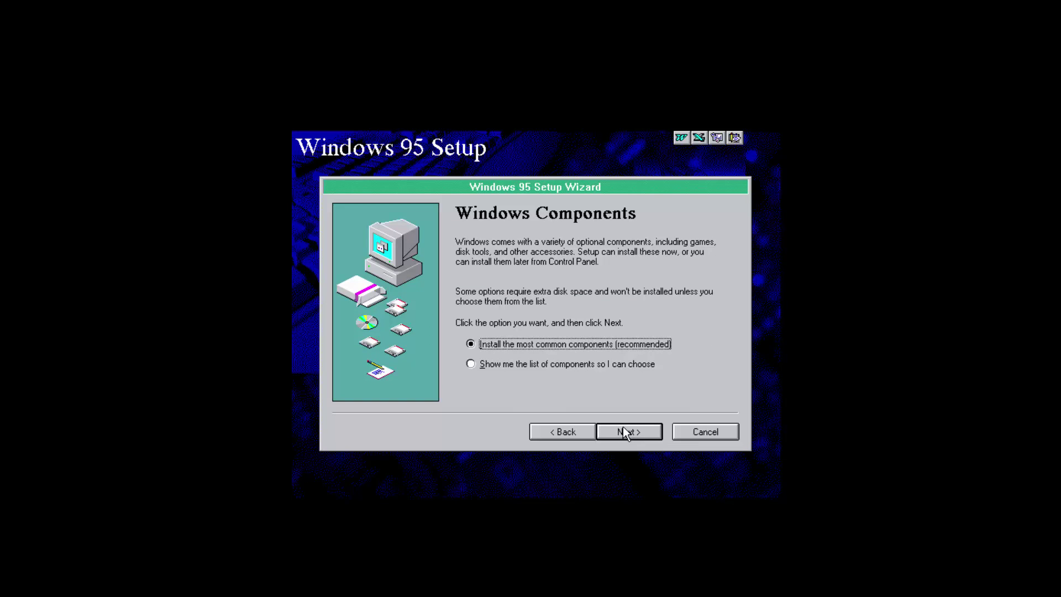
left_click(598, 366)
Step: Select Accessories (keeping WordPad), Disk Tools and Multimedia for full installation
left_click(614, 436)
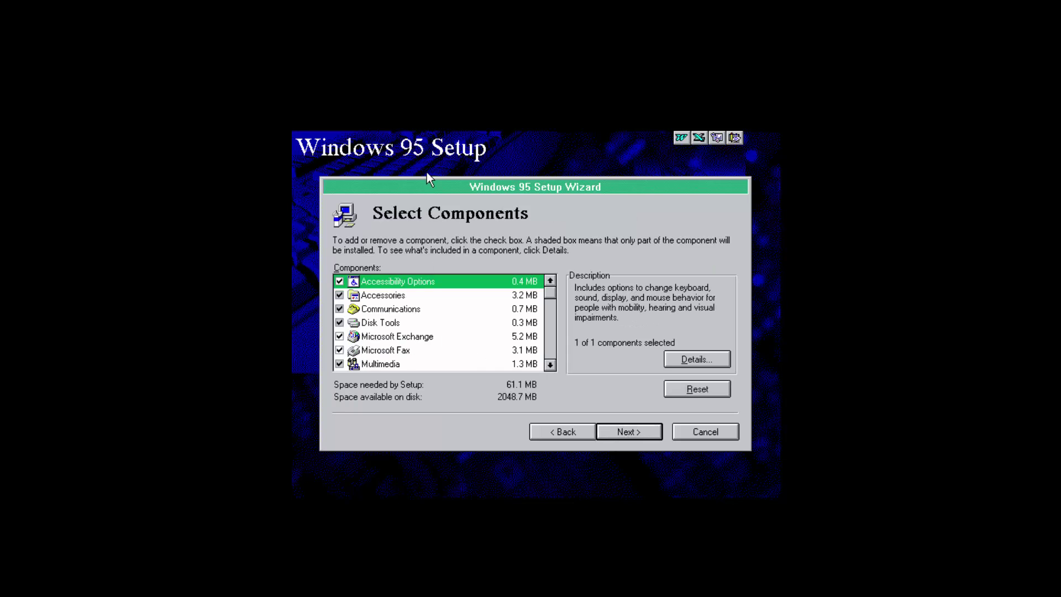
key("Down")
key("space")
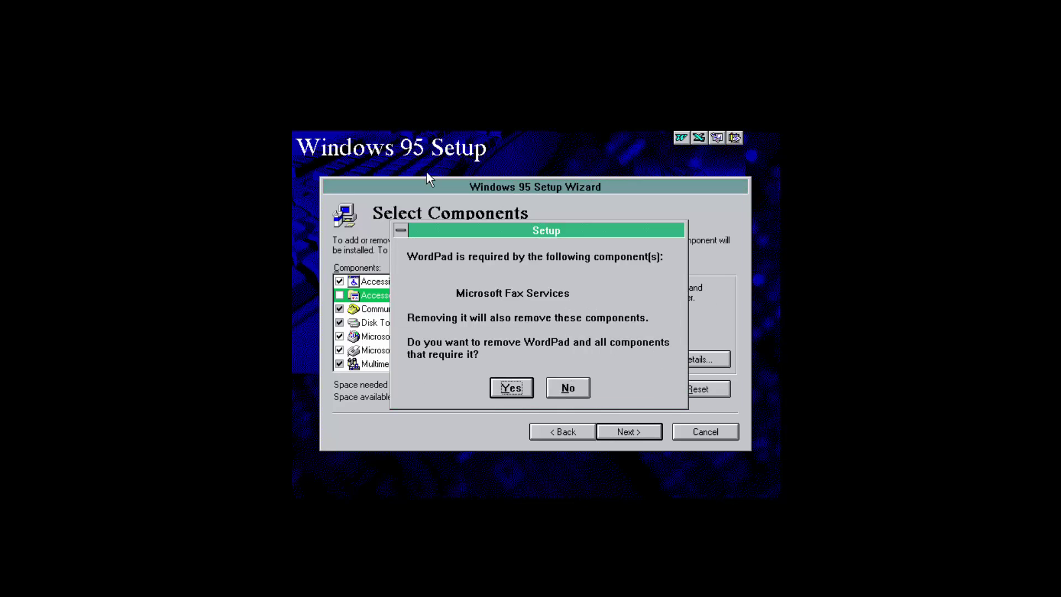
key("n")
key("Down")
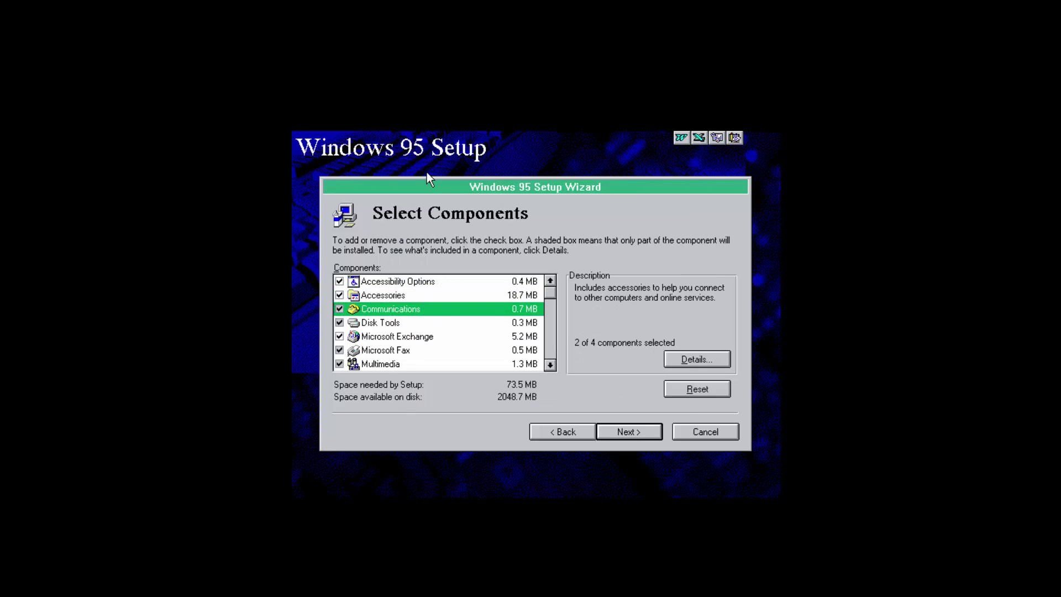
key("Down")
key("space")
key("space")
key("Down")
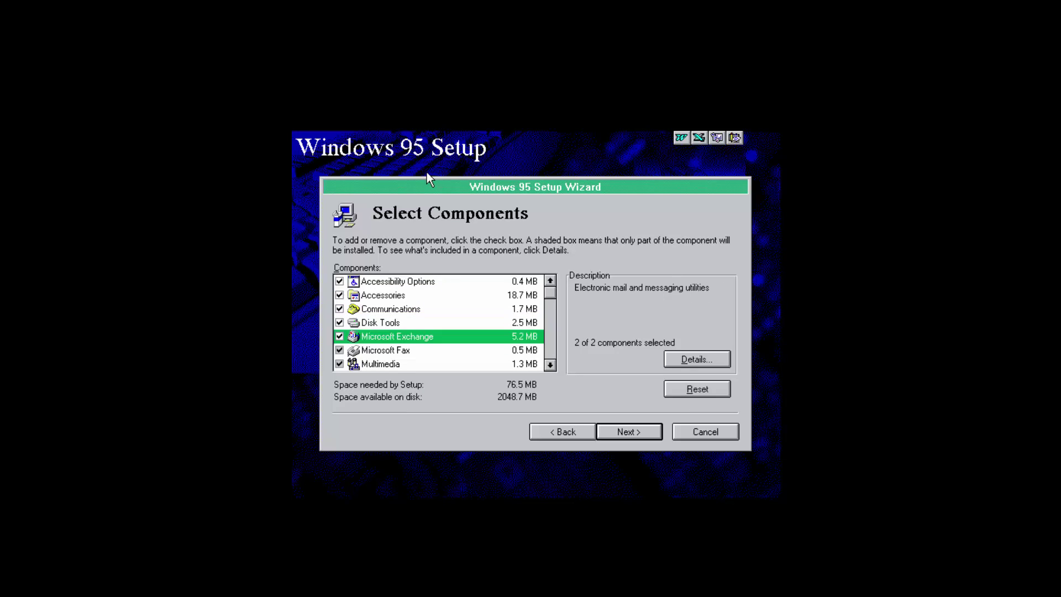
key("Down")
key("Down")
key("space")
key("Down")
key("space")
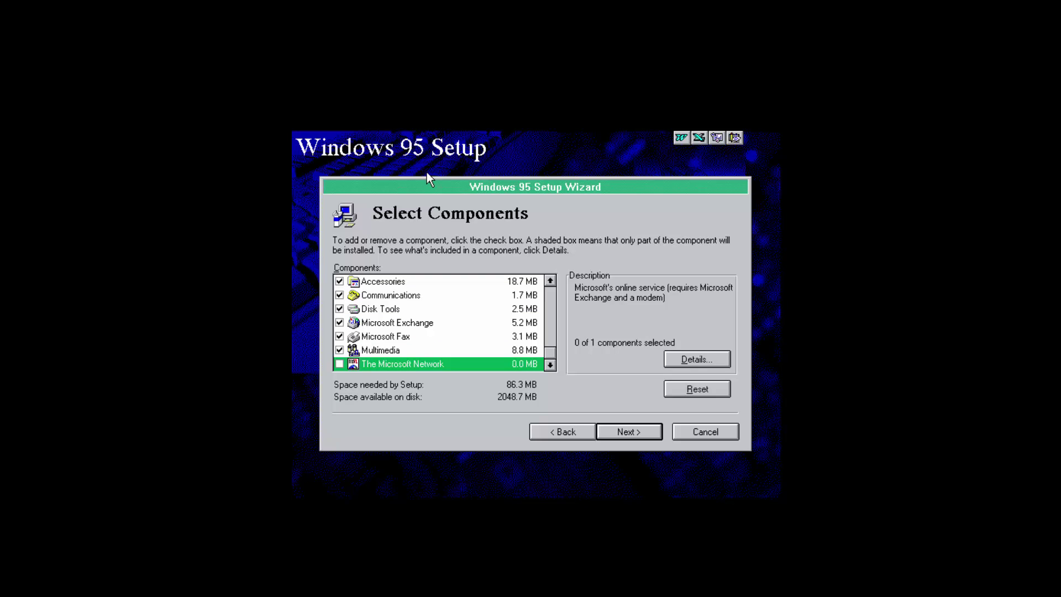
Step: Review The Microsoft Network details, leave it excluded, and continue to Identification
left_click(697, 359)
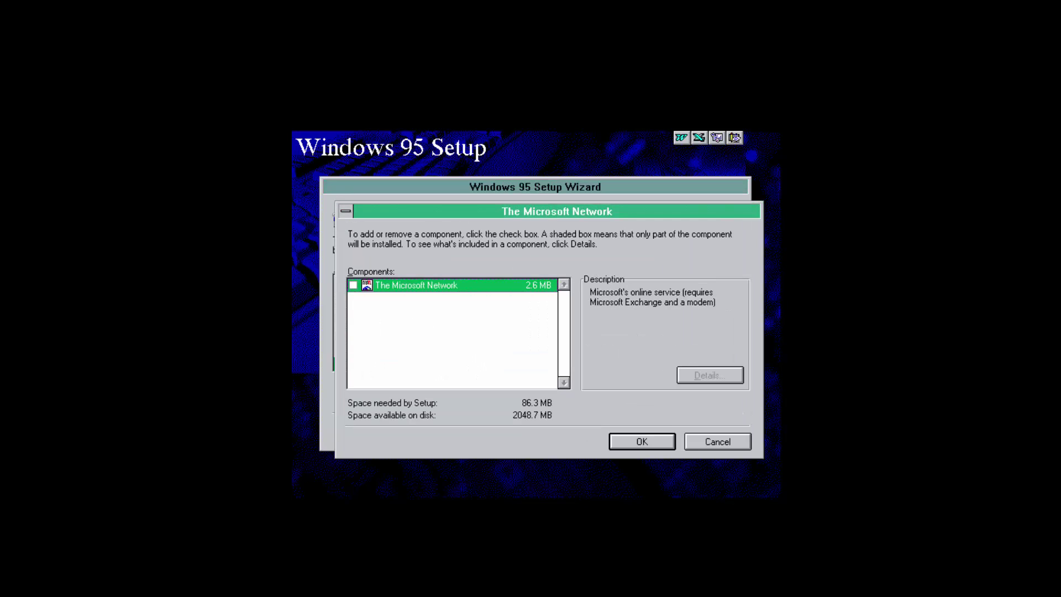
left_click(345, 213)
left_click(350, 239)
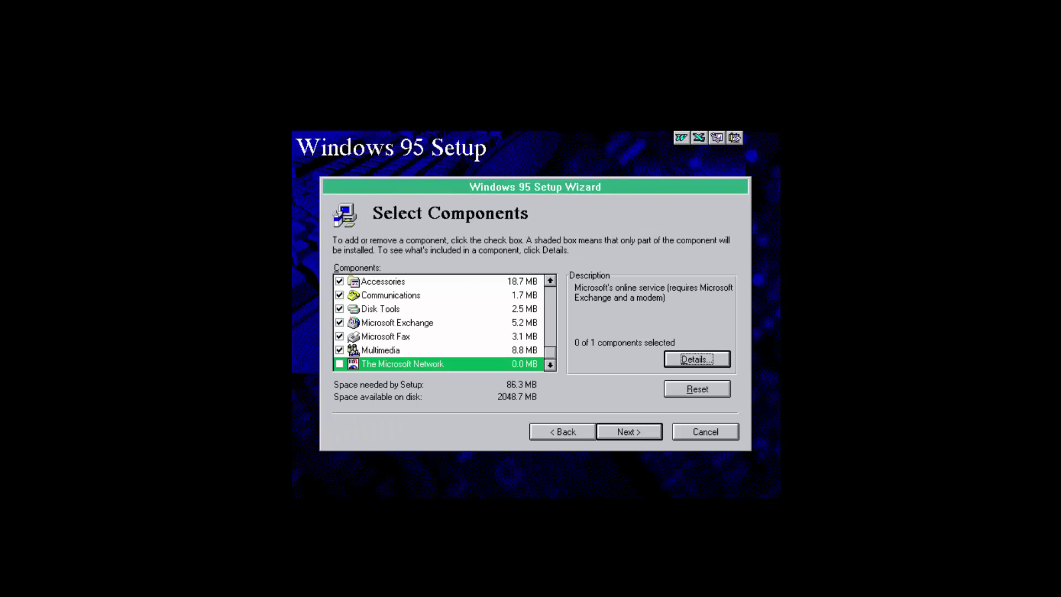
left_click(642, 433)
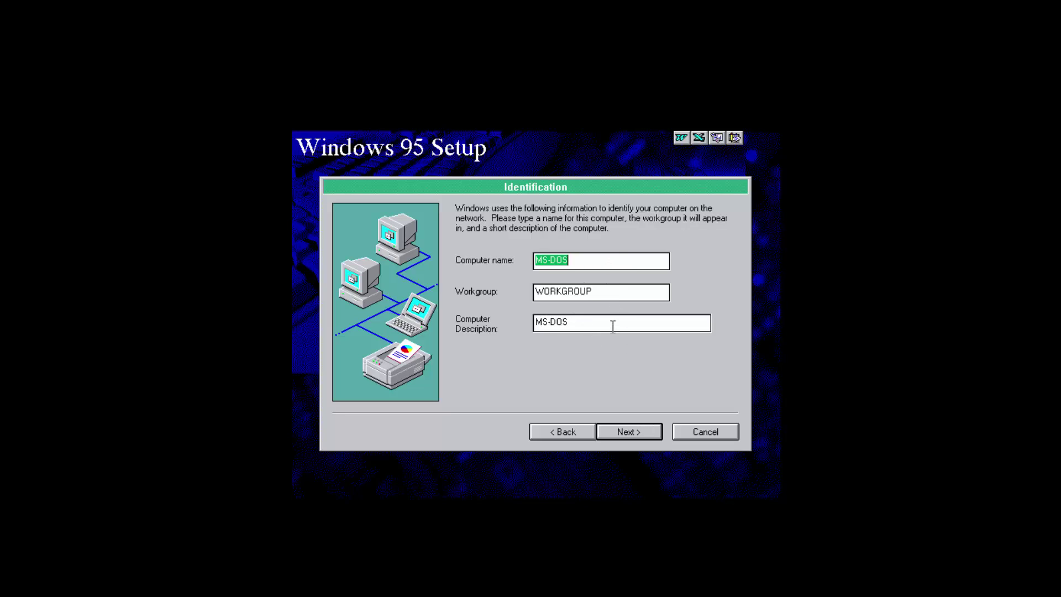
Step: Replace the computer description with 'Upgrading'
left_click_drag(613, 326, 504, 325)
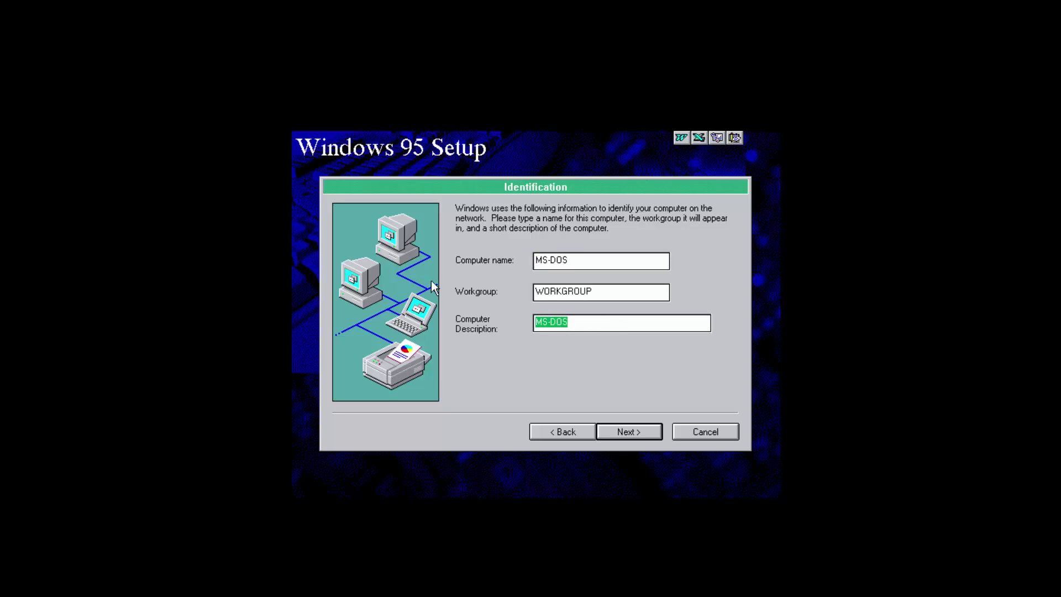
key("BackSpace")
type("Upgrading")
Step: Choose not to create a startup disk and continue to file copying
left_click(638, 438)
left_click(512, 343)
left_click(637, 430)
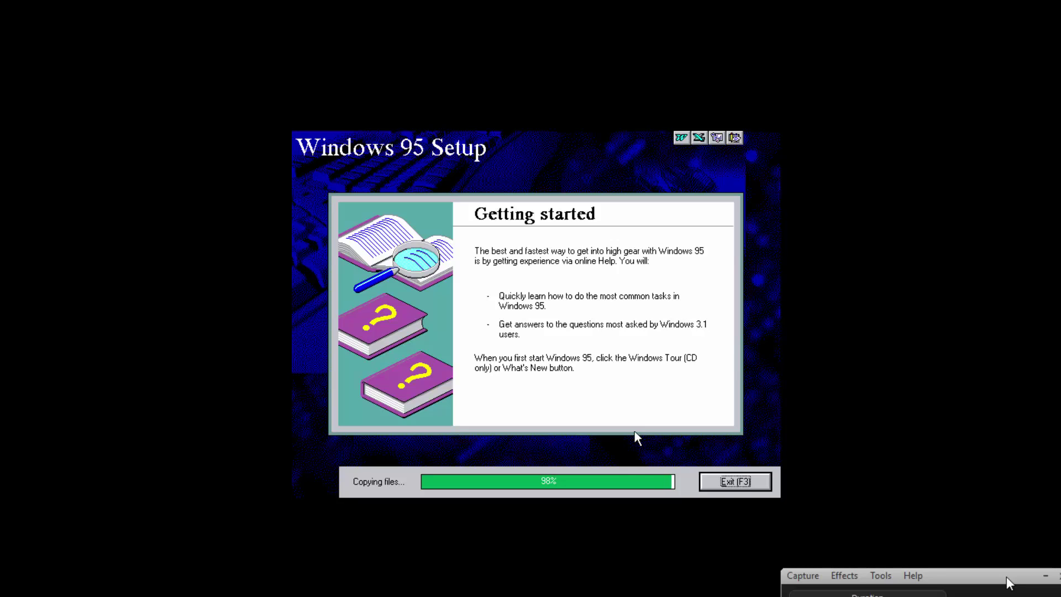
Step: Wait until file copying reaches 100% and the Finishing Setup page appears
left_click(1044, 577)
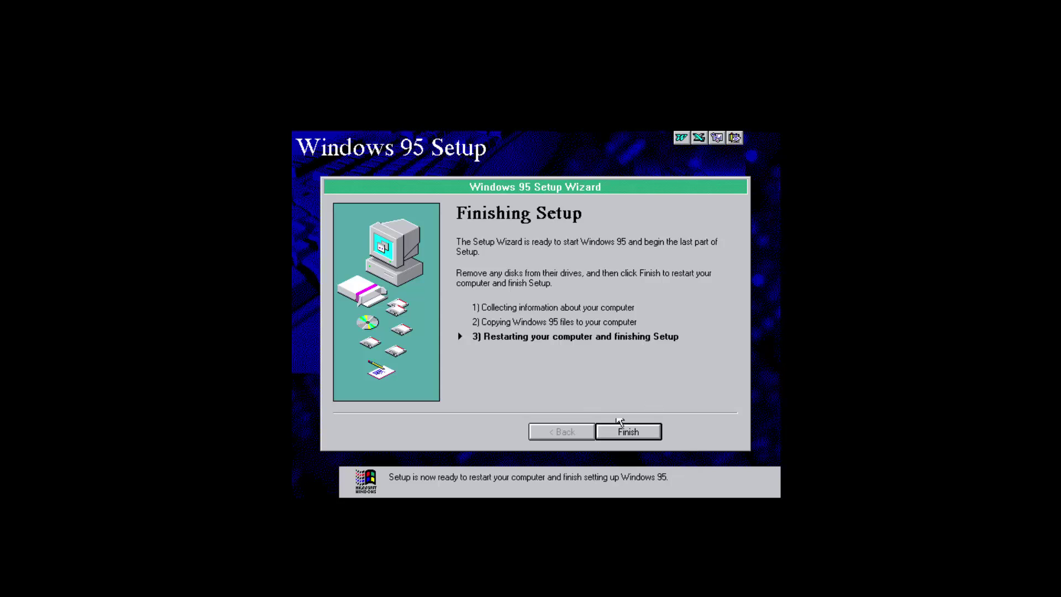
Step: Restart to finish setup and boot Windows 95 with Normal from the Startup Menu
left_click(611, 437)
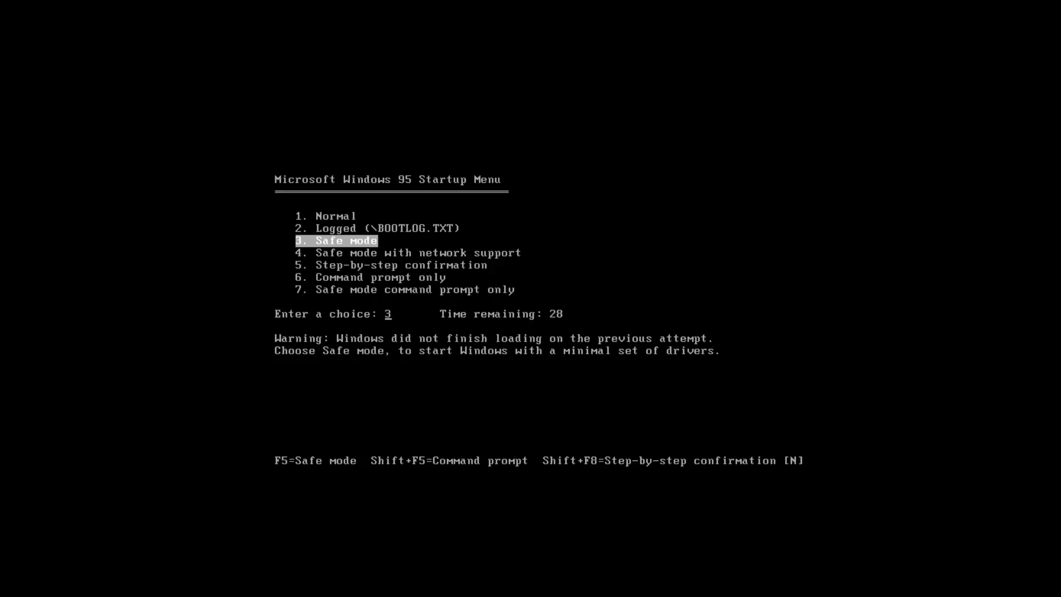
key("Up")
key("Up")
key("Return")
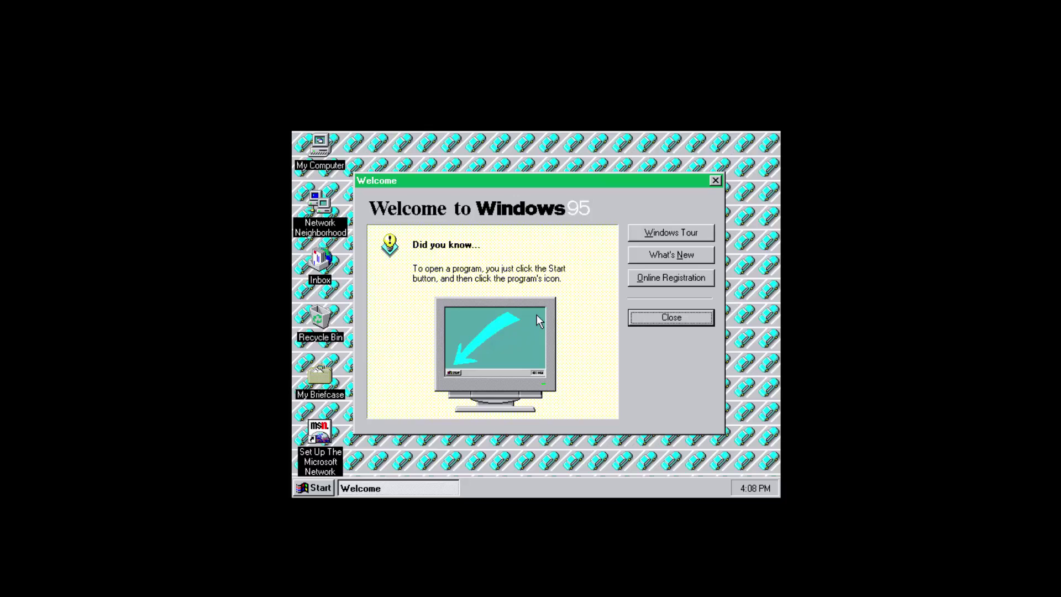
Step: Dismiss the Welcome to Windows 95 window and both Systray error messages
left_click(663, 318)
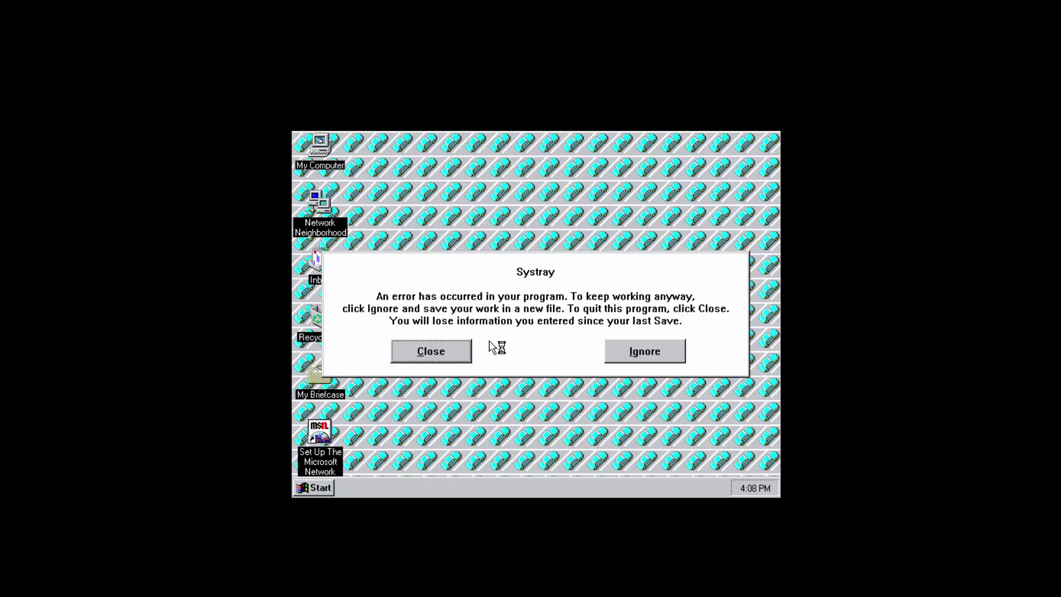
left_click(454, 349)
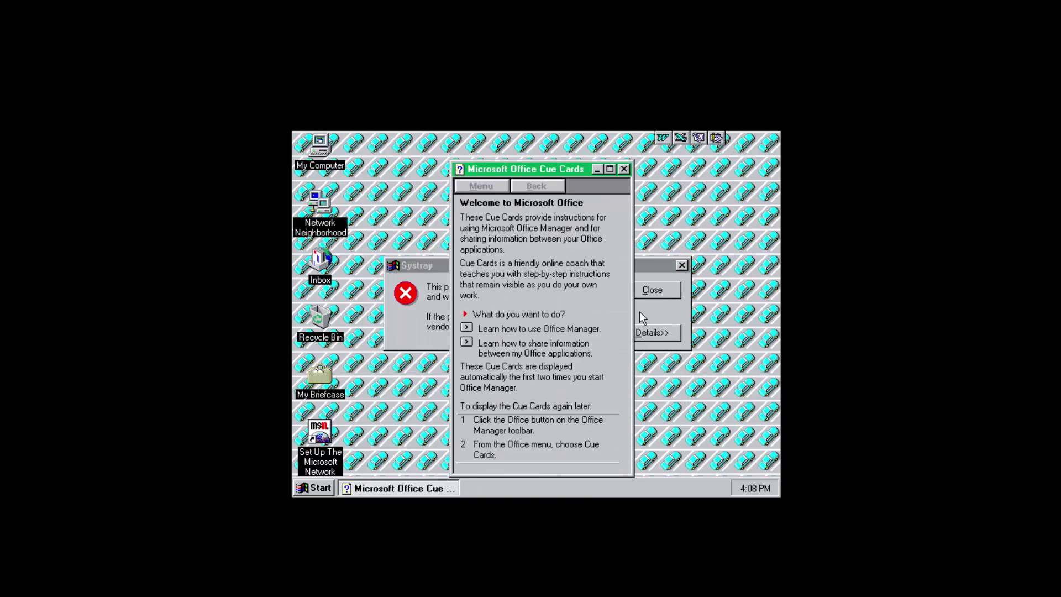
left_click(661, 293)
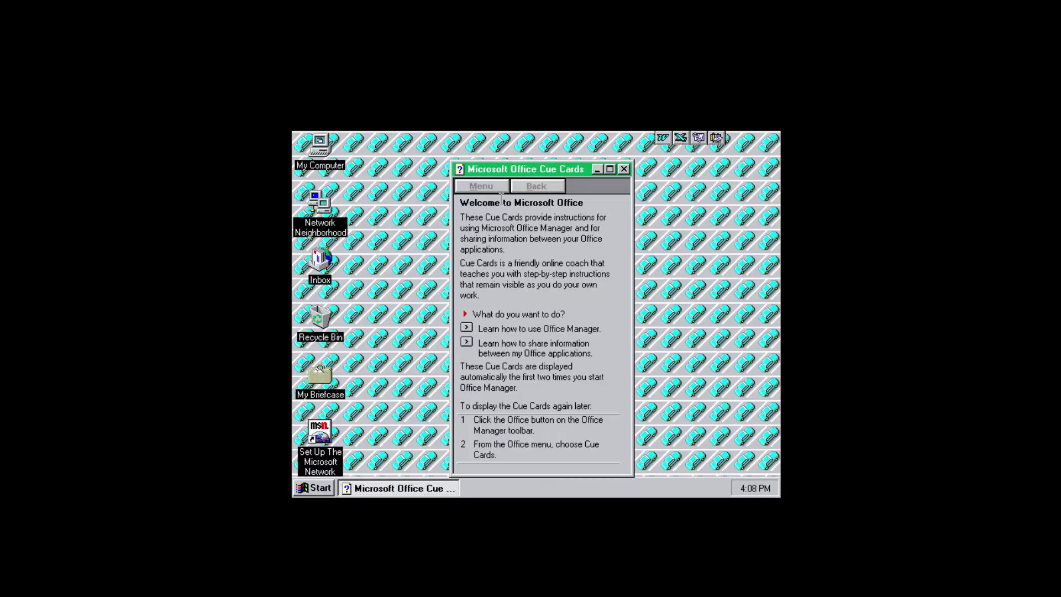
Step: Close the Office Cue Cards and check My Computer's properties report Windows 95 4.00.950
left_click(623, 169)
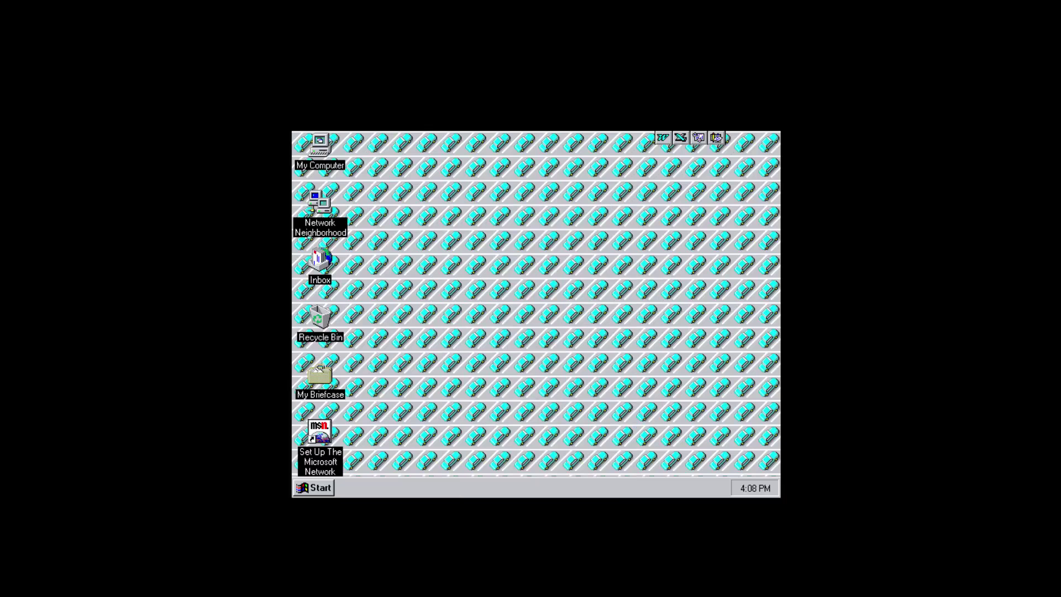
right_click(326, 155)
left_click(369, 279)
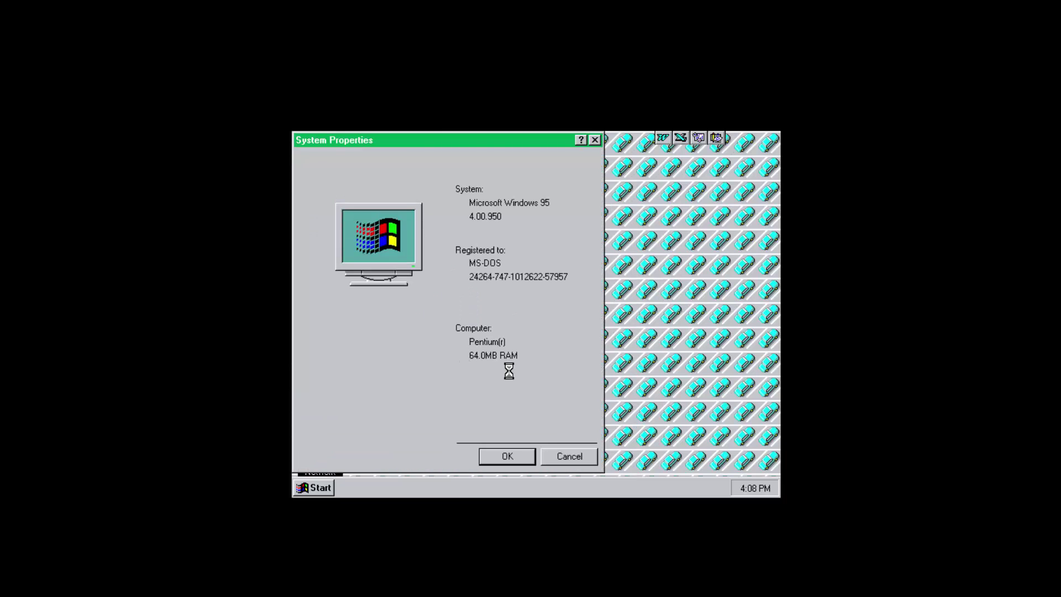
left_click(522, 456)
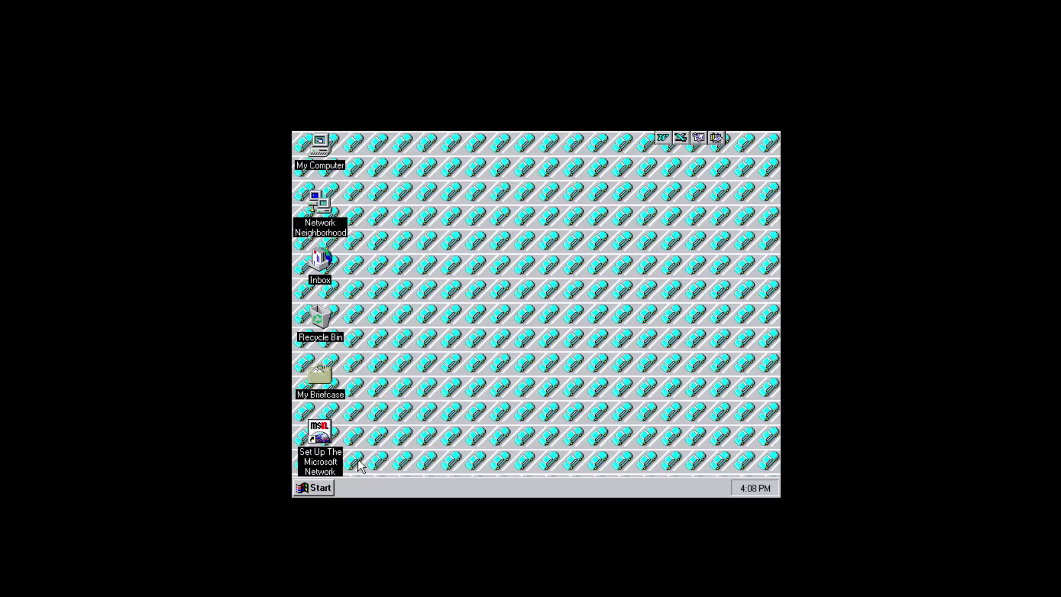
Step: Browse the Start menu's Programs to the Microsoft Office and StartUp groups
left_click(326, 487)
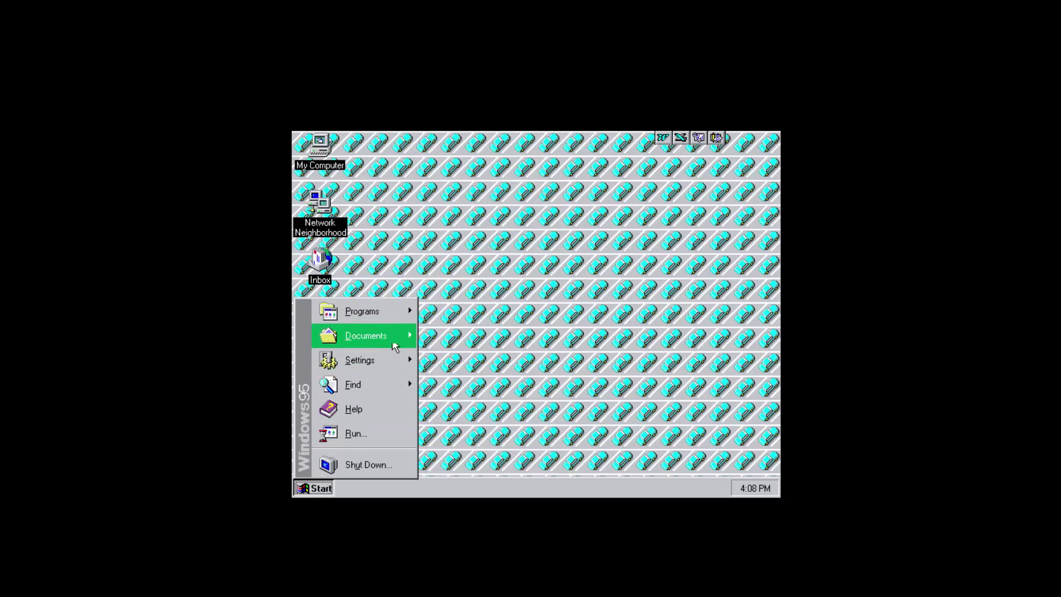
mouse_move(395, 322)
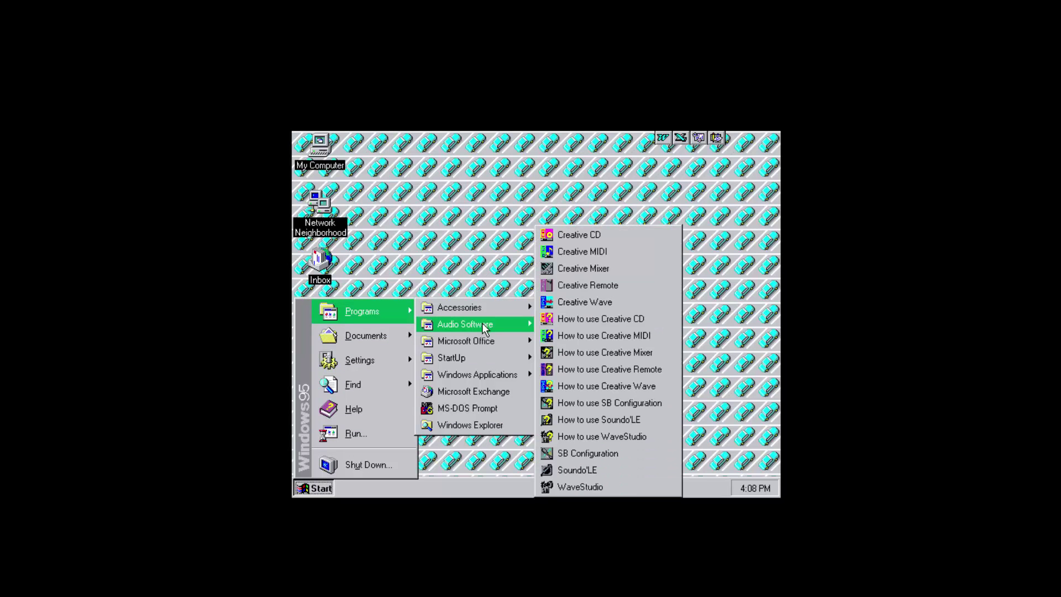
mouse_move(465, 345)
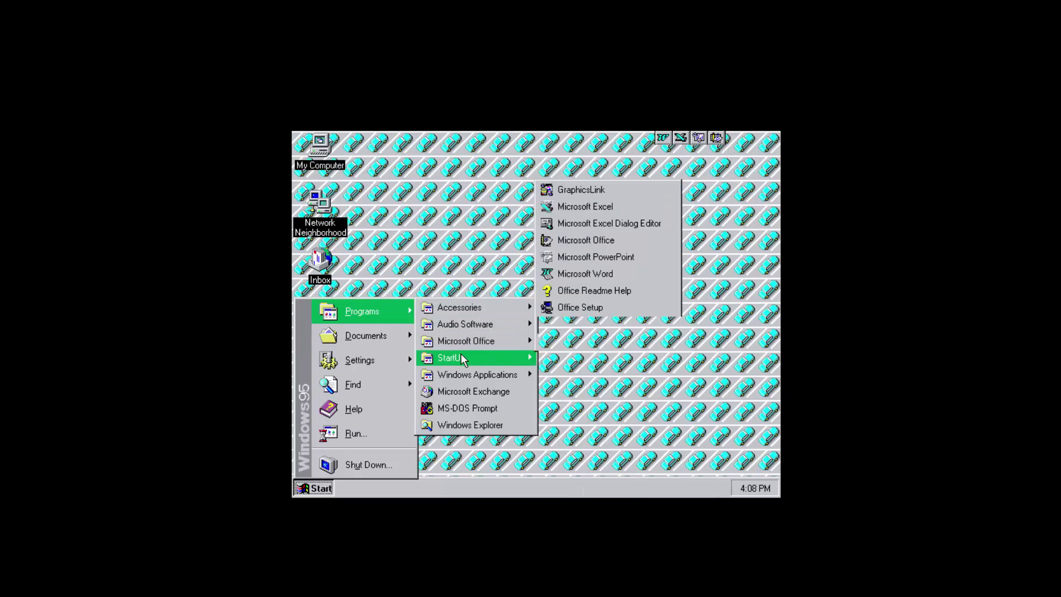